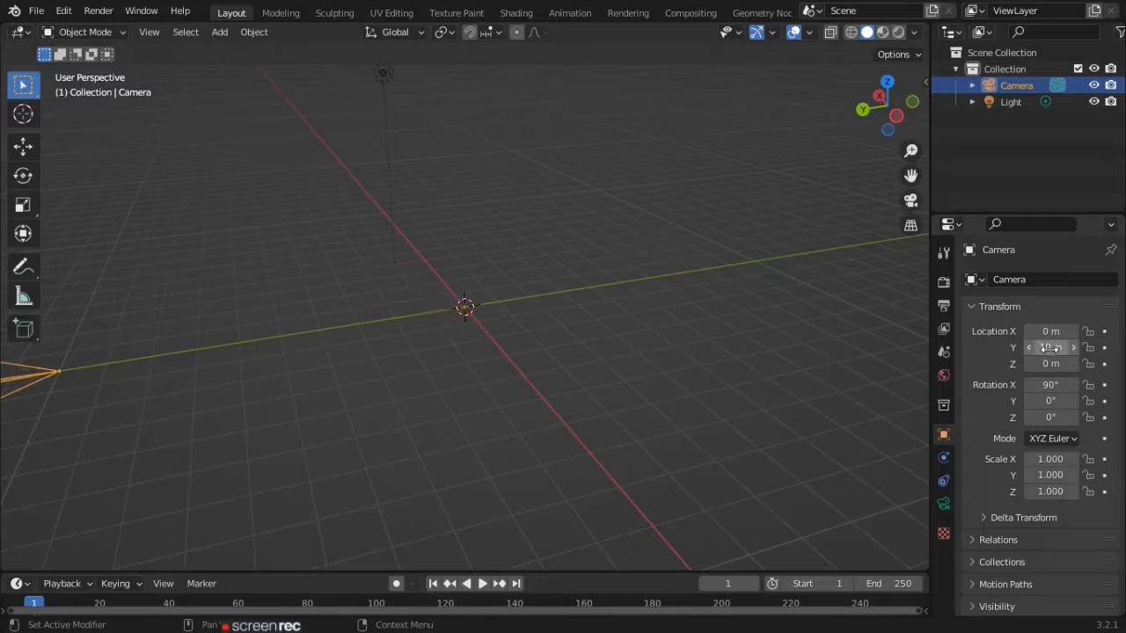
Set the camera's Y location to -10 m and look through the camera to check its framing.
{"action": "left_click", "coordinate": [1050, 349]}
{"action": "type", "text": "-10"}
{"action": "key", "text": "Return"}
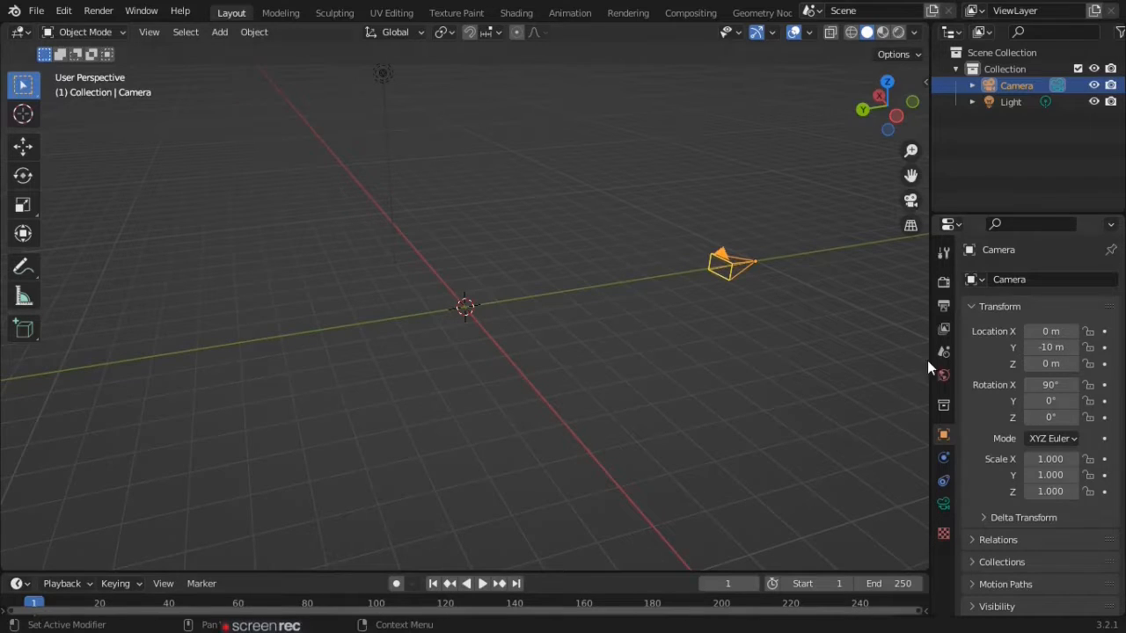
{"action": "left_click", "coordinate": [910, 199]}
{"action": "left_click", "coordinate": [911, 200]}
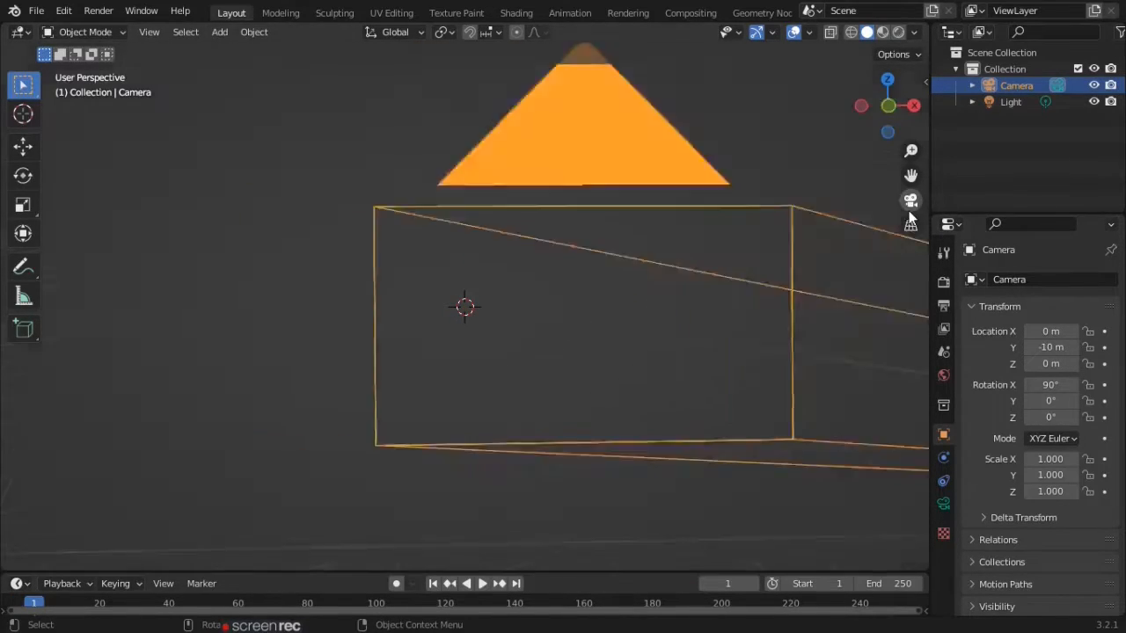
{"action": "middle_click_drag", "start_coordinate": [540, 329], "coordinate": [694, 391]}
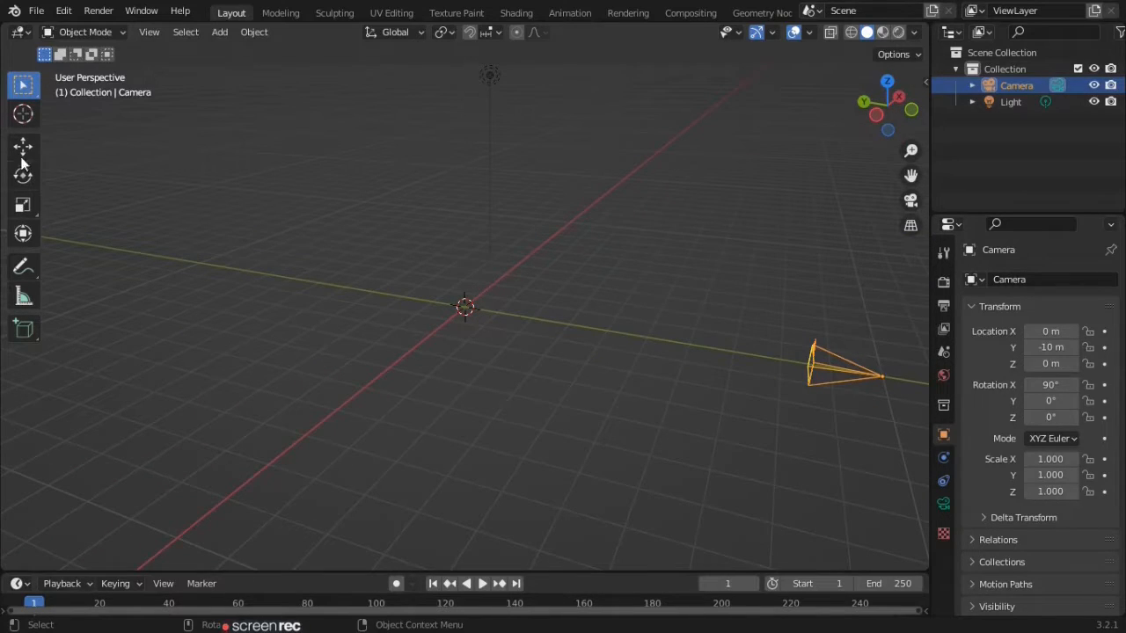
{"action": "left_click", "coordinate": [910, 199]}
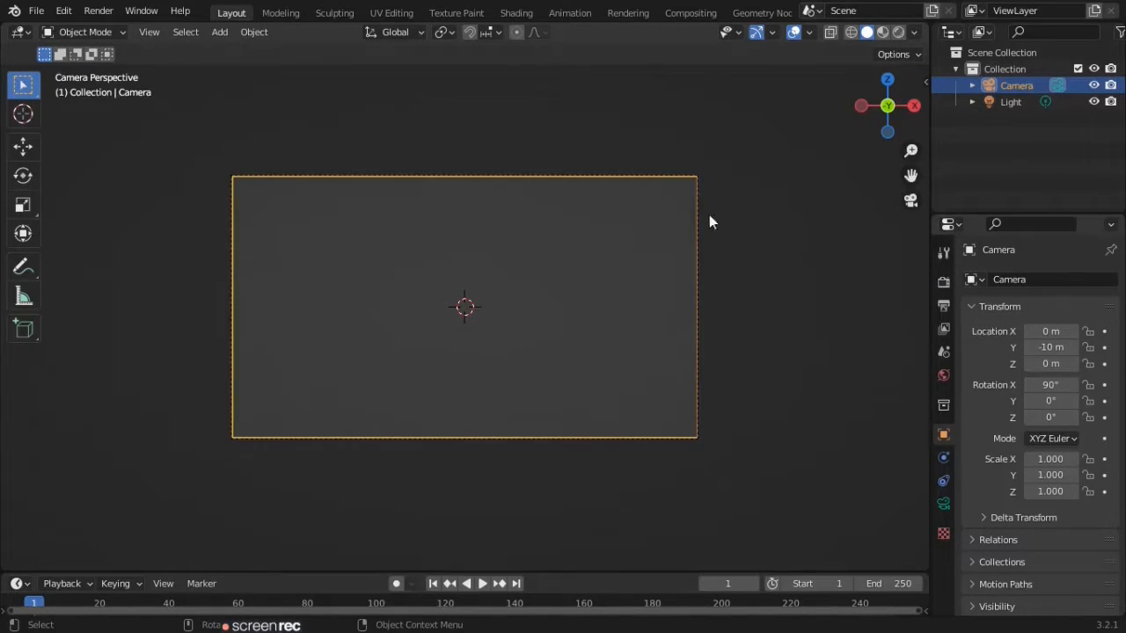
Switch to the Shading workspace and show the World shader's nodes.
{"action": "left_click", "coordinate": [517, 12]}
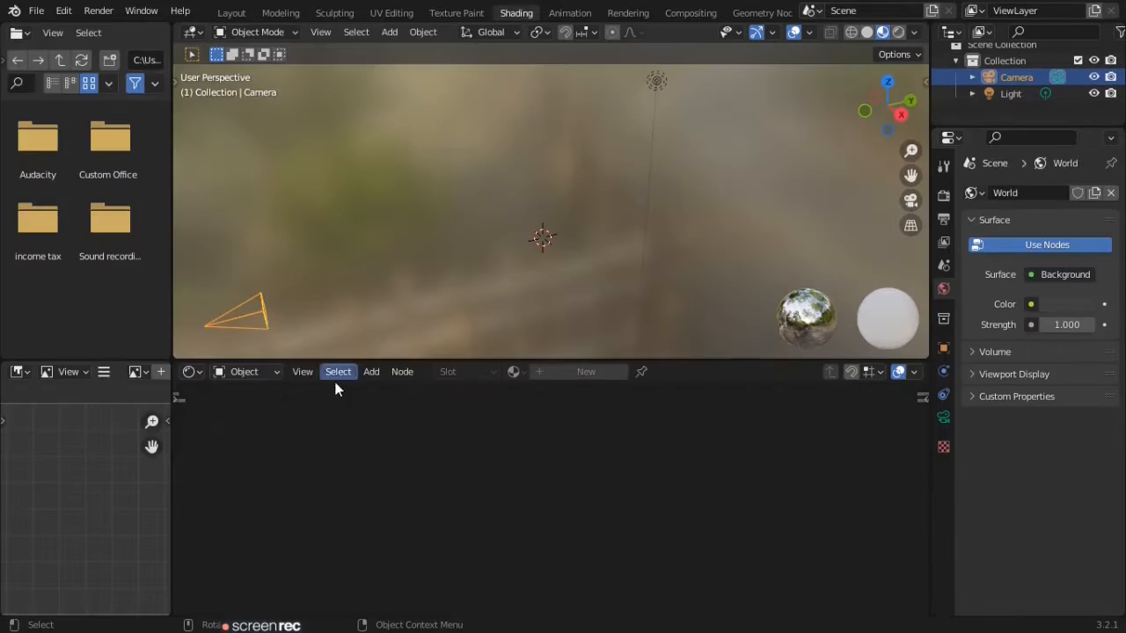
{"action": "left_click", "coordinate": [250, 374]}
{"action": "left_click", "coordinate": [252, 409]}
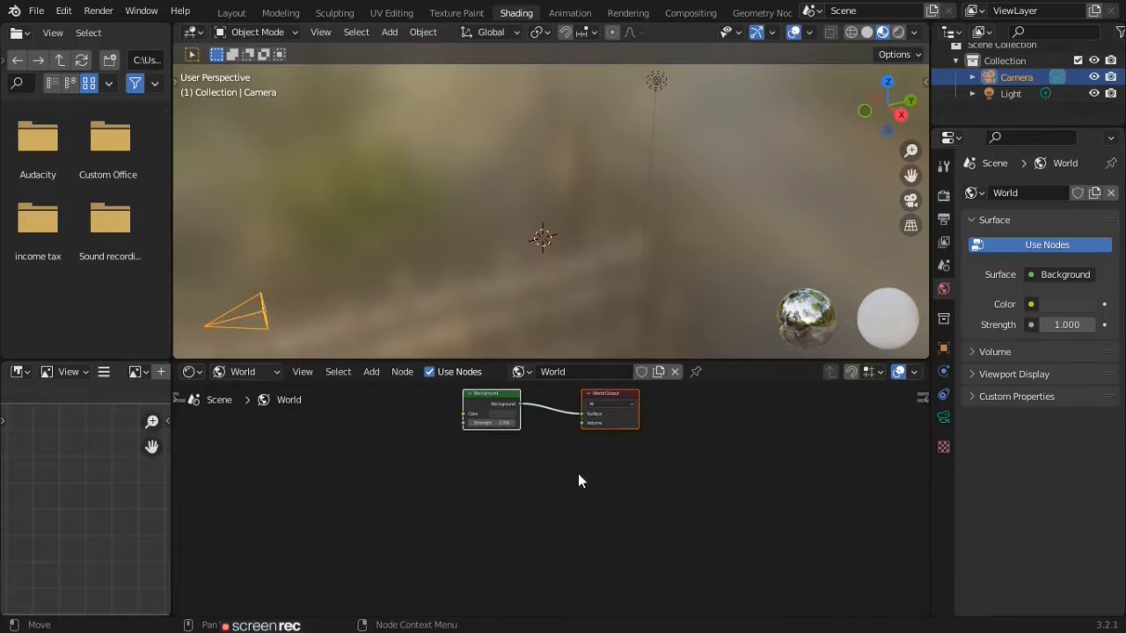
Add an Image Texture node before the World's Background node and connect its Color output to the Background's Color input.
{"action": "scroll", "coordinate": [572, 465], "scroll_direction": "up", "scroll_amount": 2}
{"action": "middle_click_drag", "start_coordinate": [566, 456], "coordinate": [713, 549]}
{"action": "scroll", "coordinate": [699, 493], "scroll_direction": "down", "scroll_amount": 2}
{"action": "key", "text": "shift+a"}
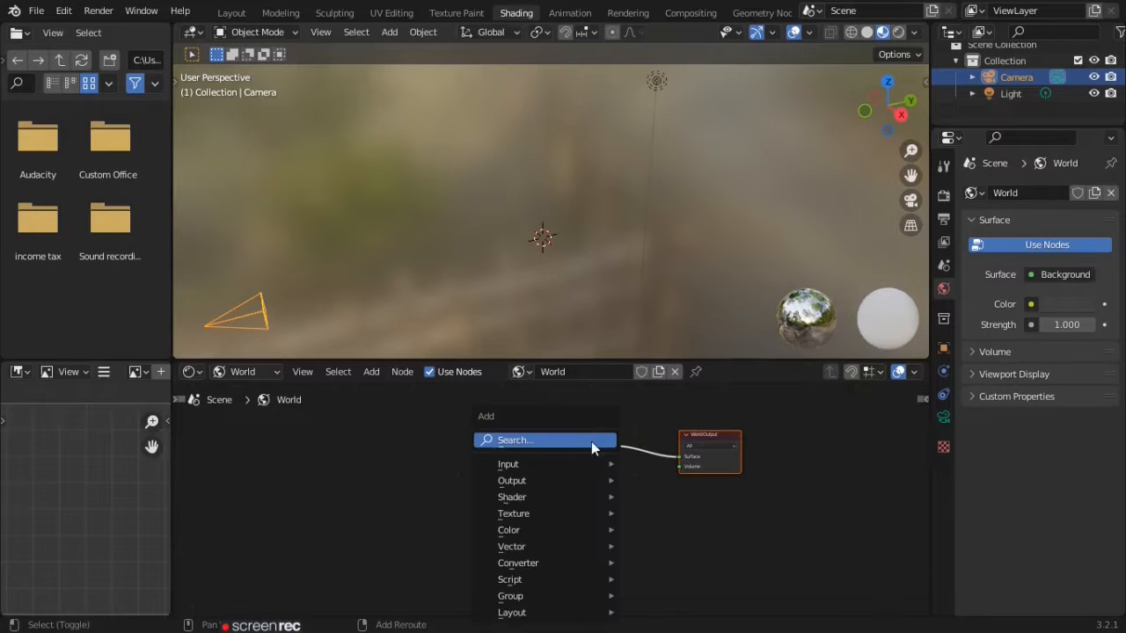
{"action": "left_click", "coordinate": [592, 441]}
{"action": "type", "text": "image te"}
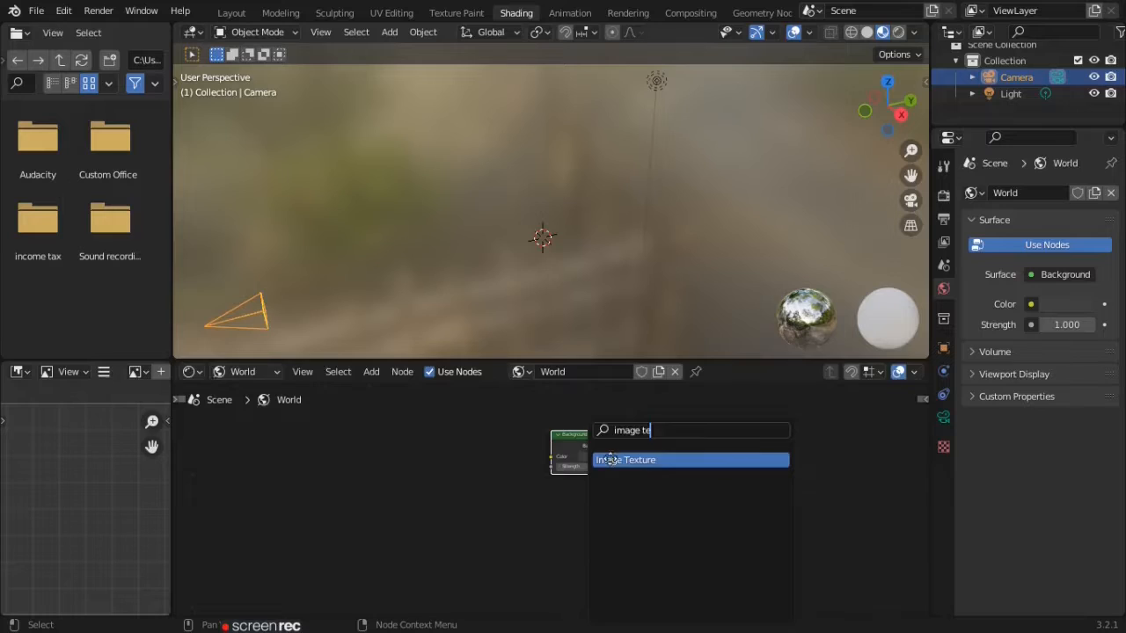
{"action": "key", "text": "Return"}
{"action": "left_click", "coordinate": [425, 458]}
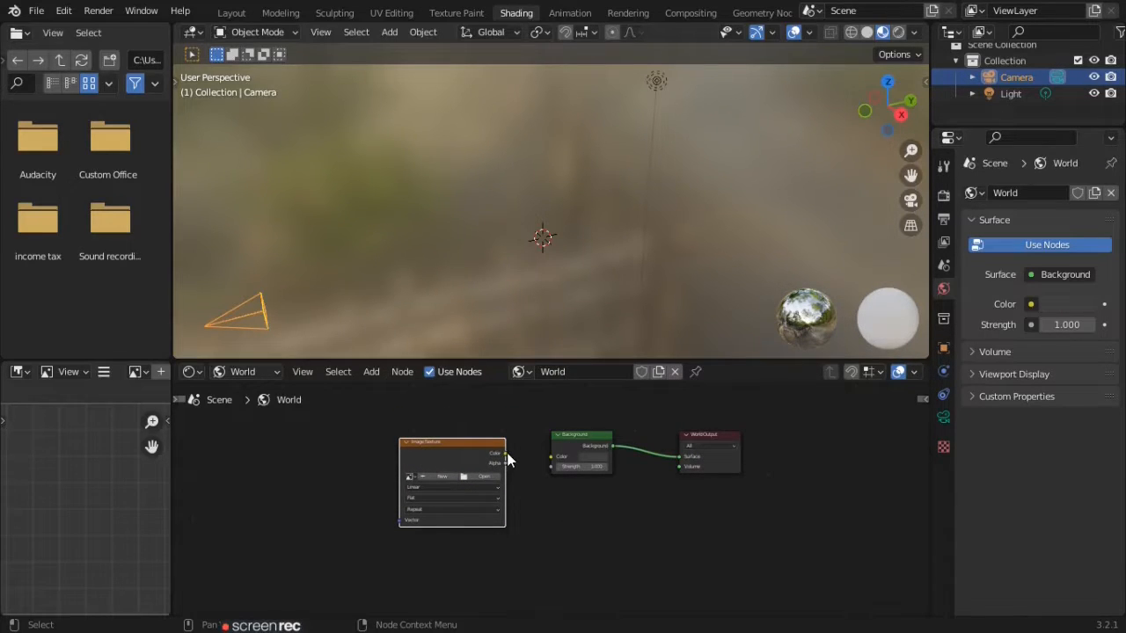
{"action": "left_click_drag", "start_coordinate": [506, 453], "coordinate": [553, 457]}
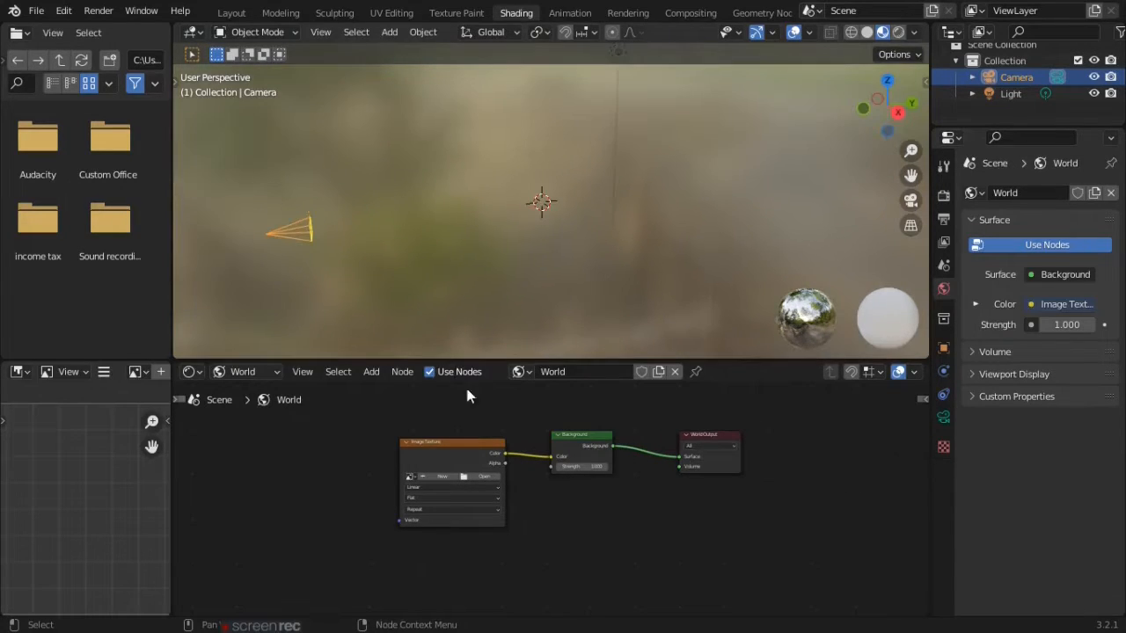
Load the pexels-pixabay road photo into the Image Texture node and preview the scene in rendered shading.
{"action": "left_click", "coordinate": [486, 477]}
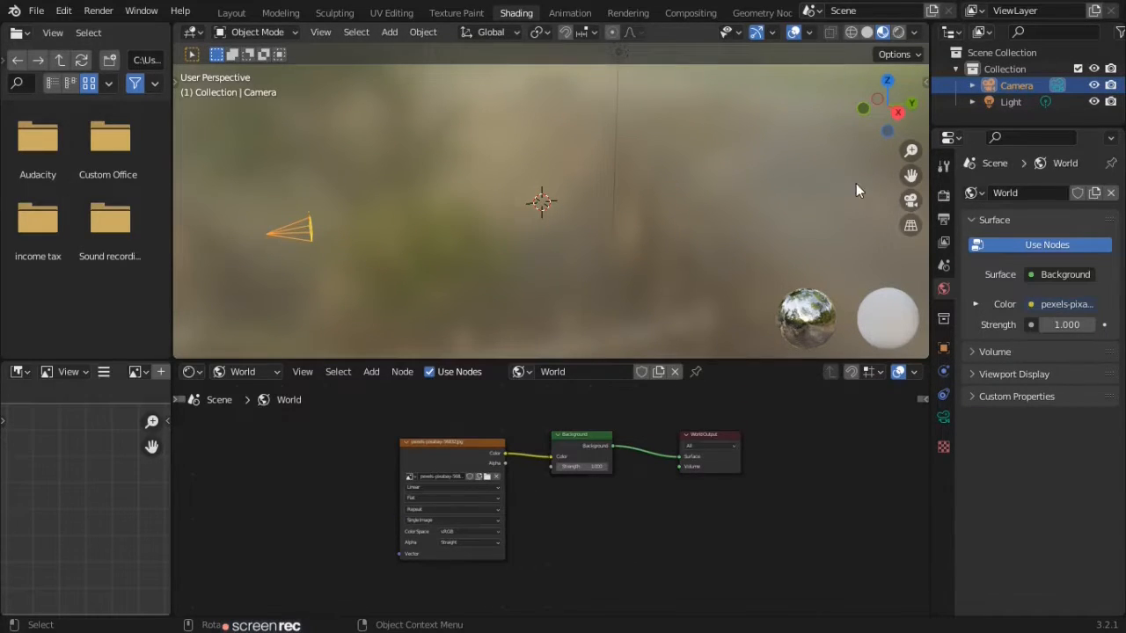
{"action": "left_click", "coordinate": [910, 200]}
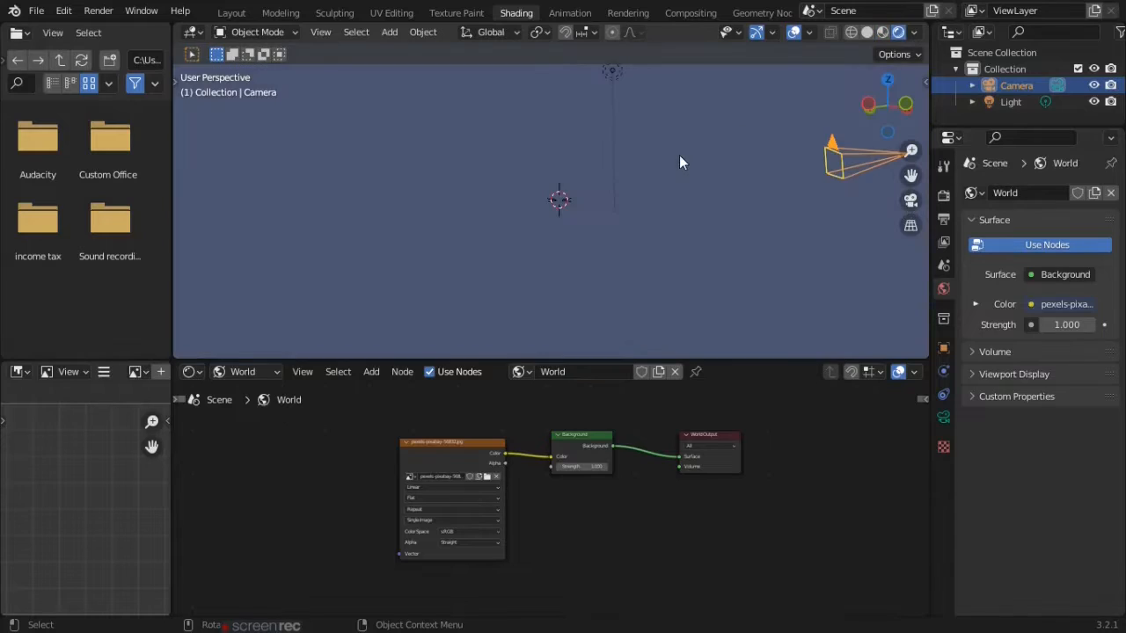
{"action": "scroll", "coordinate": [675, 165], "scroll_direction": "down", "scroll_amount": 12}
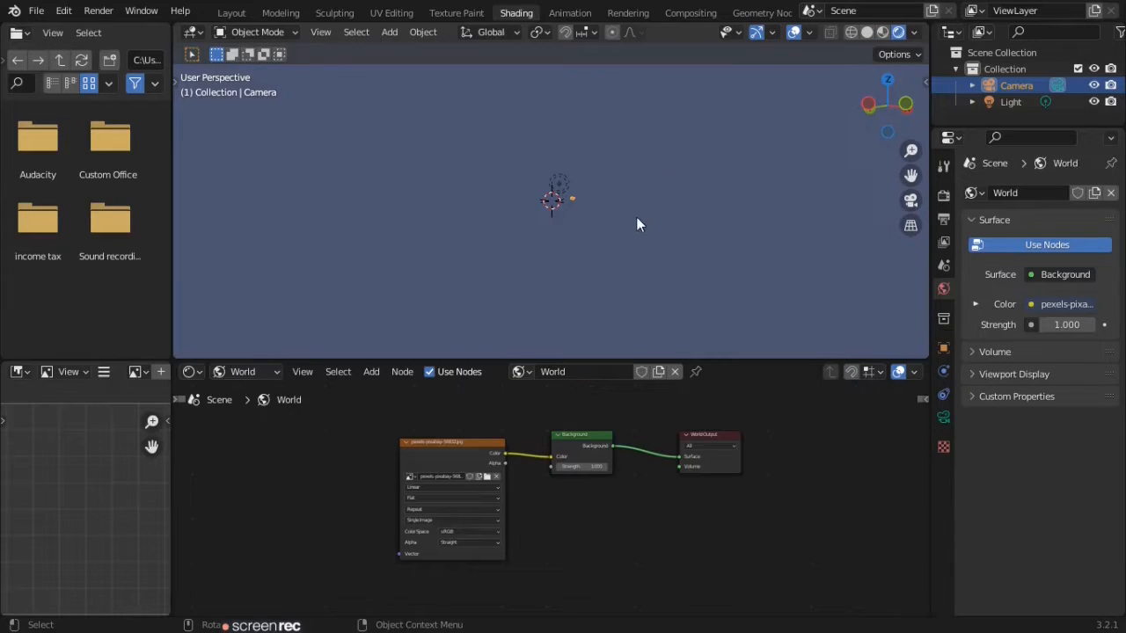
{"action": "middle_click_drag", "start_coordinate": [636, 216], "coordinate": [730, 275]}
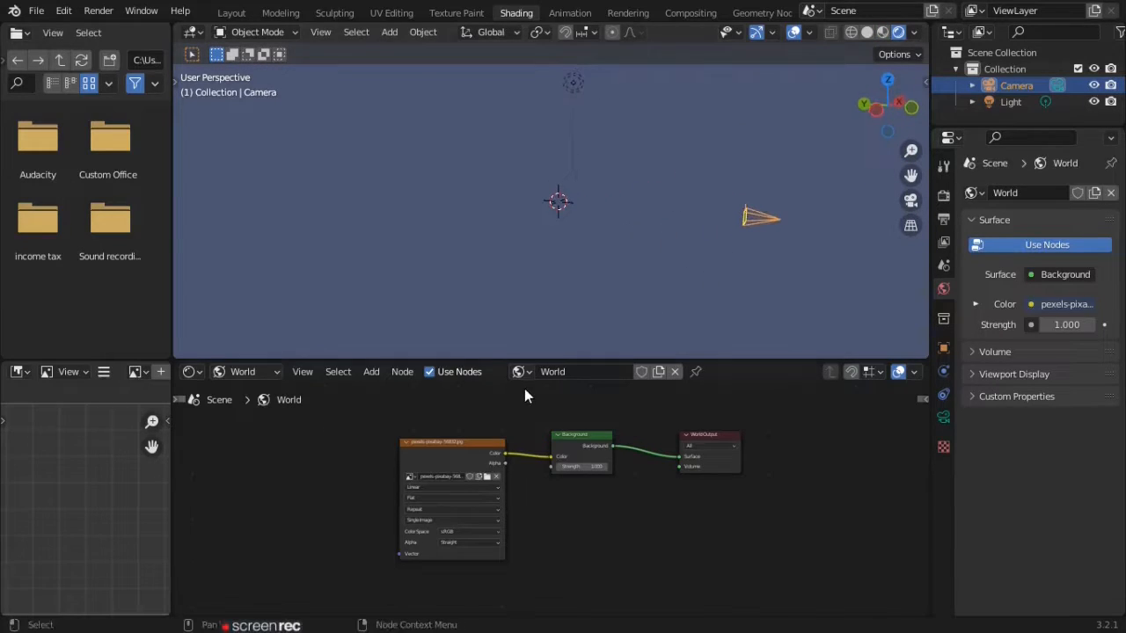
Add a Texture Coordinate node and connect its Window output to the Image Texture's Vector input.
{"action": "key", "text": "shift+a"}
{"action": "left_click", "coordinate": [504, 440]}
{"action": "type", "text": "te"}
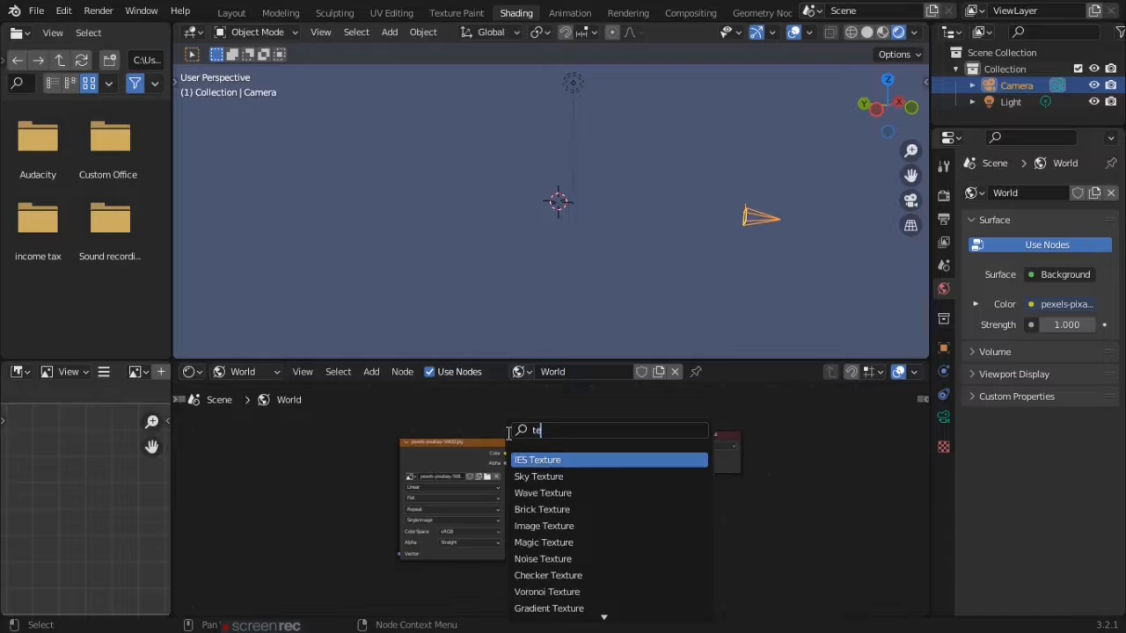
{"action": "type", "text": "xture coor"}
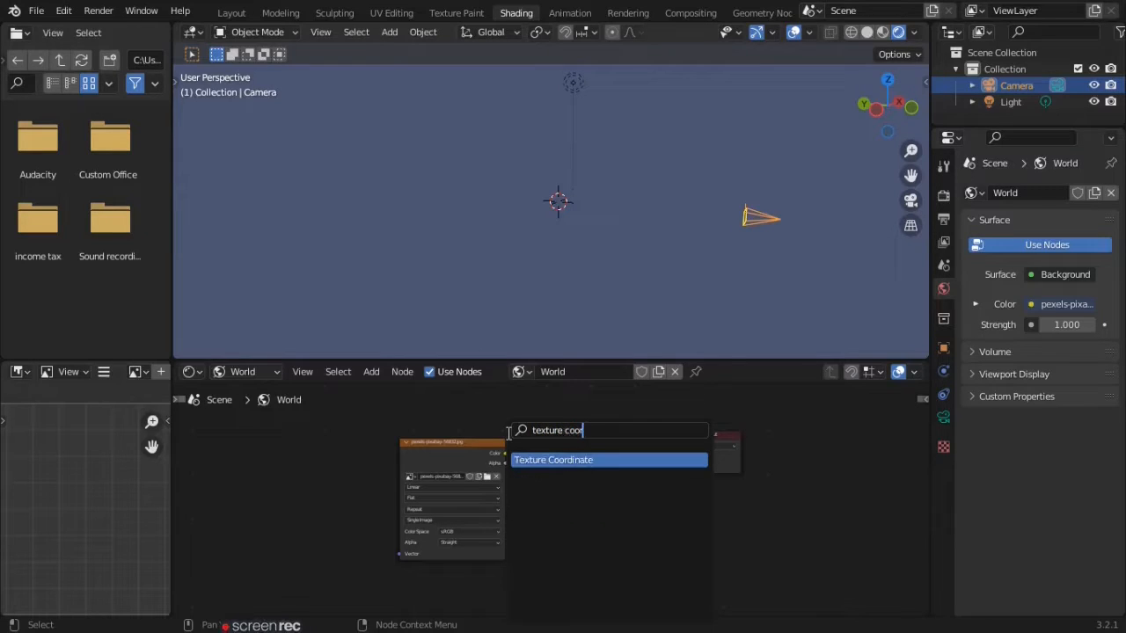
{"action": "key", "text": "Return"}
{"action": "left_click", "coordinate": [286, 451]}
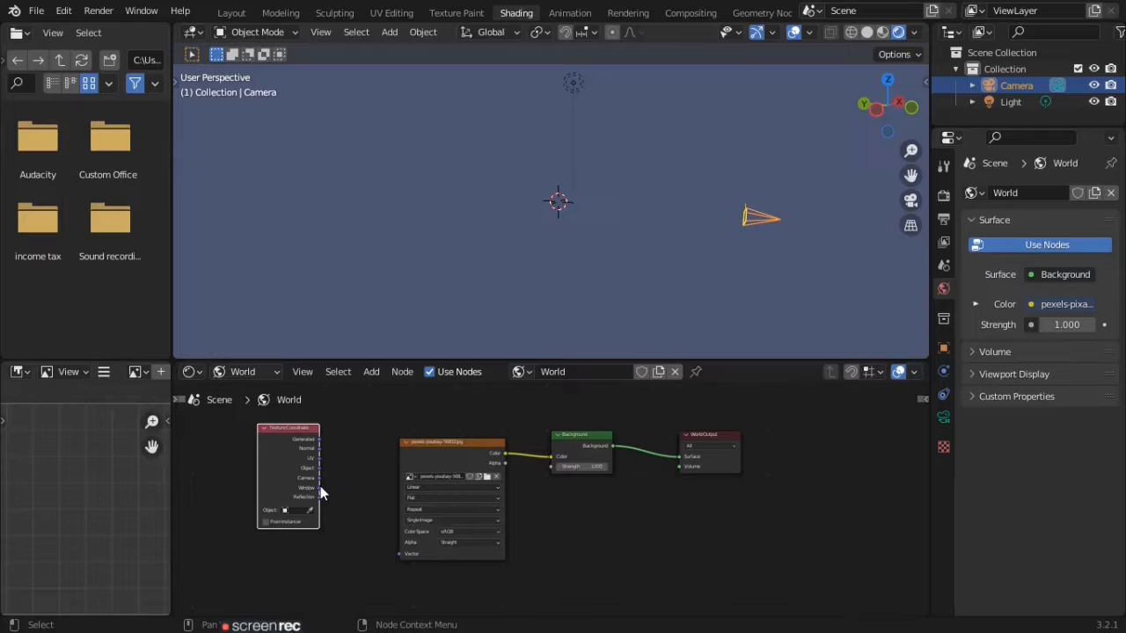
{"action": "left_click_drag", "start_coordinate": [320, 485], "coordinate": [406, 556]}
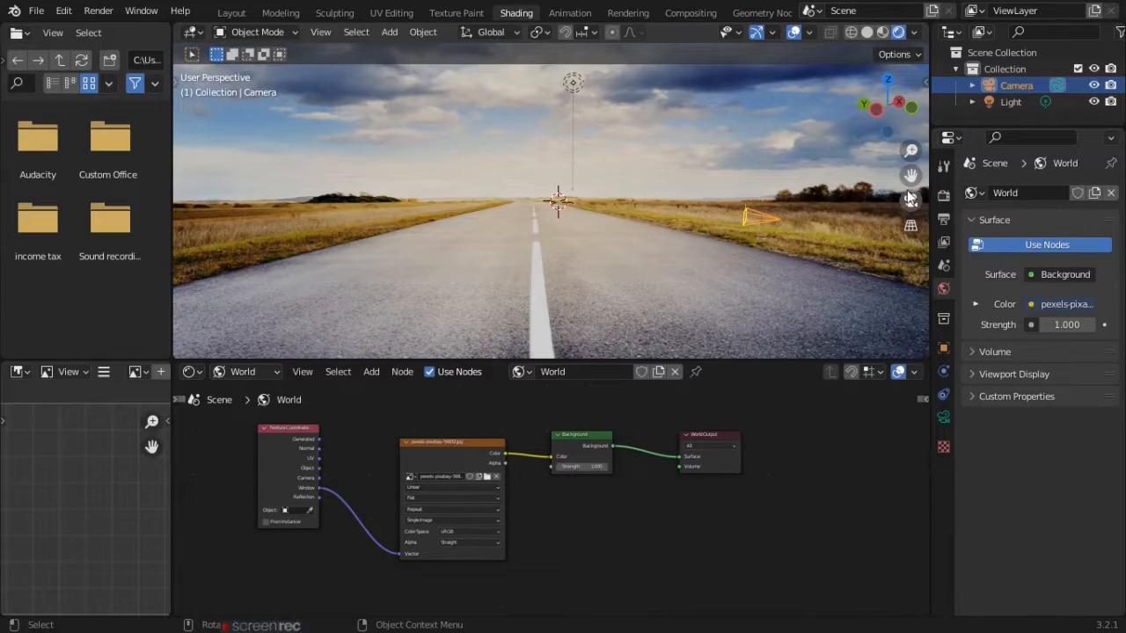
View the scene through the camera and set the Image Texture node's extension mode to Clip.
{"action": "left_click", "coordinate": [910, 200]}
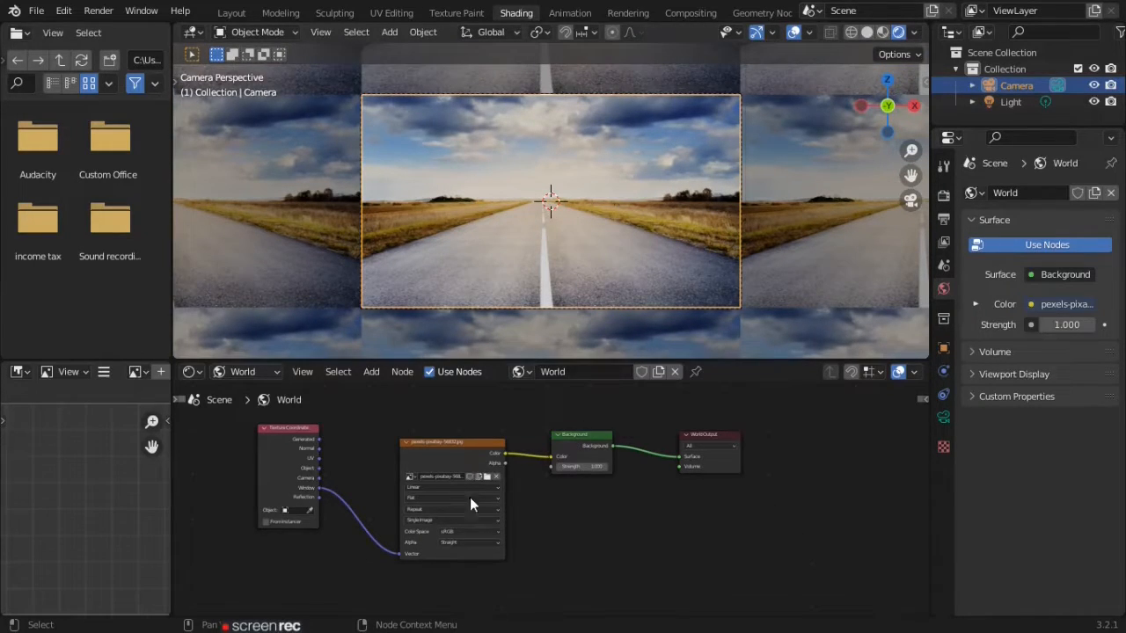
{"action": "scroll", "coordinate": [470, 497], "scroll_direction": "up", "scroll_amount": 3}
{"action": "left_click", "coordinate": [431, 470]}
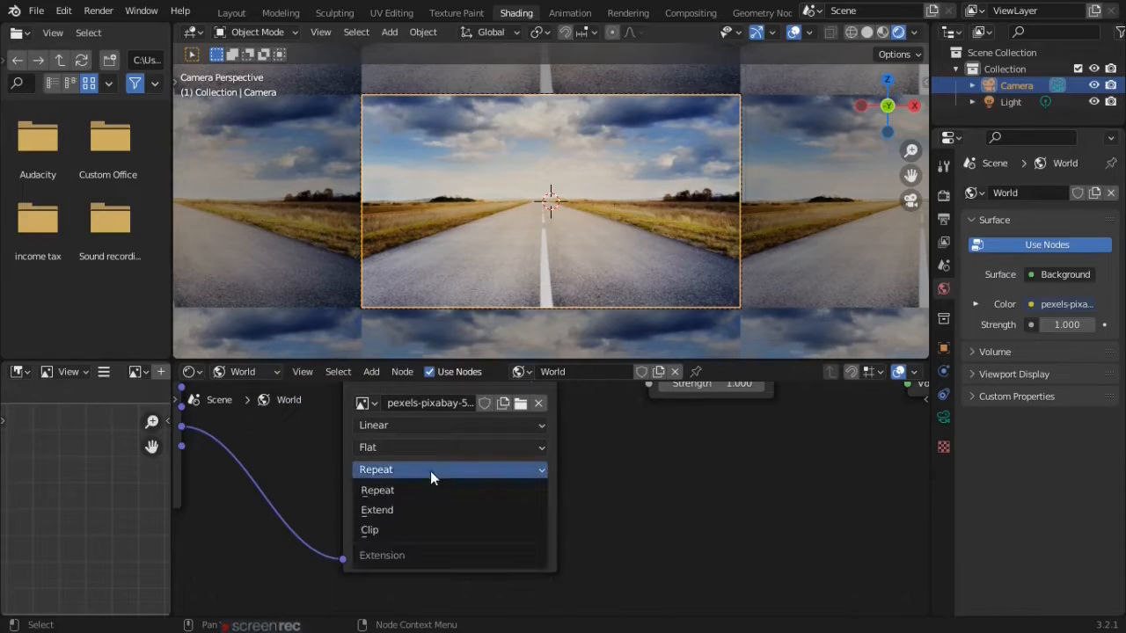
{"action": "left_click", "coordinate": [416, 526]}
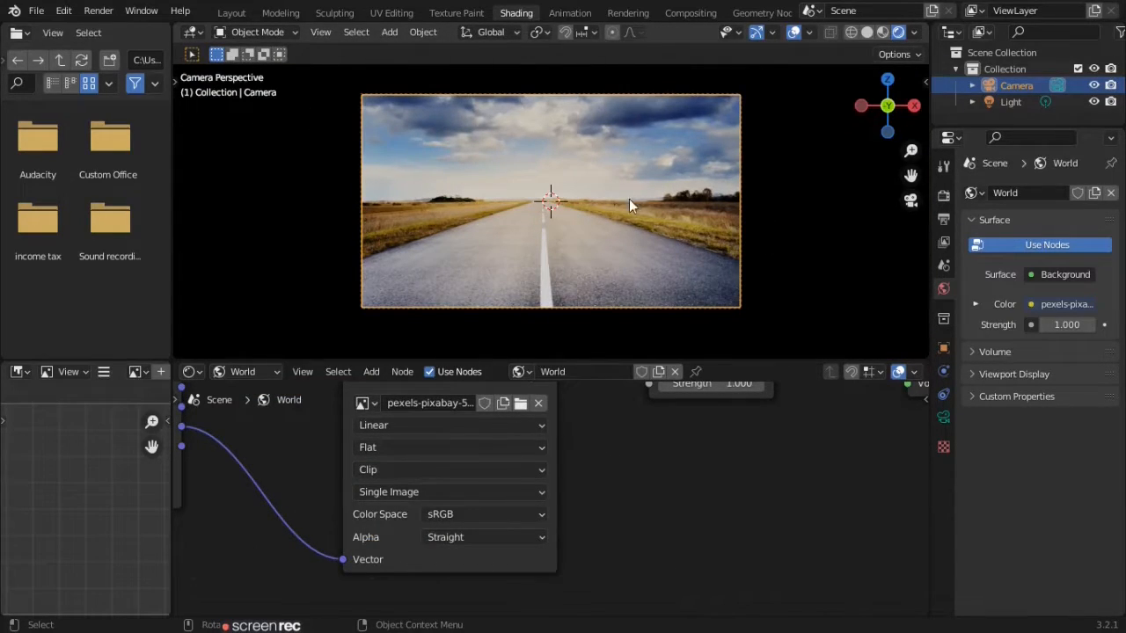
Add a cube mesh in front of the road background and scale it down uniformly.
{"action": "left_click", "coordinate": [613, 244]}
{"action": "key", "text": "shift+a"}
{"action": "mouse_move", "coordinate": [633, 225]}
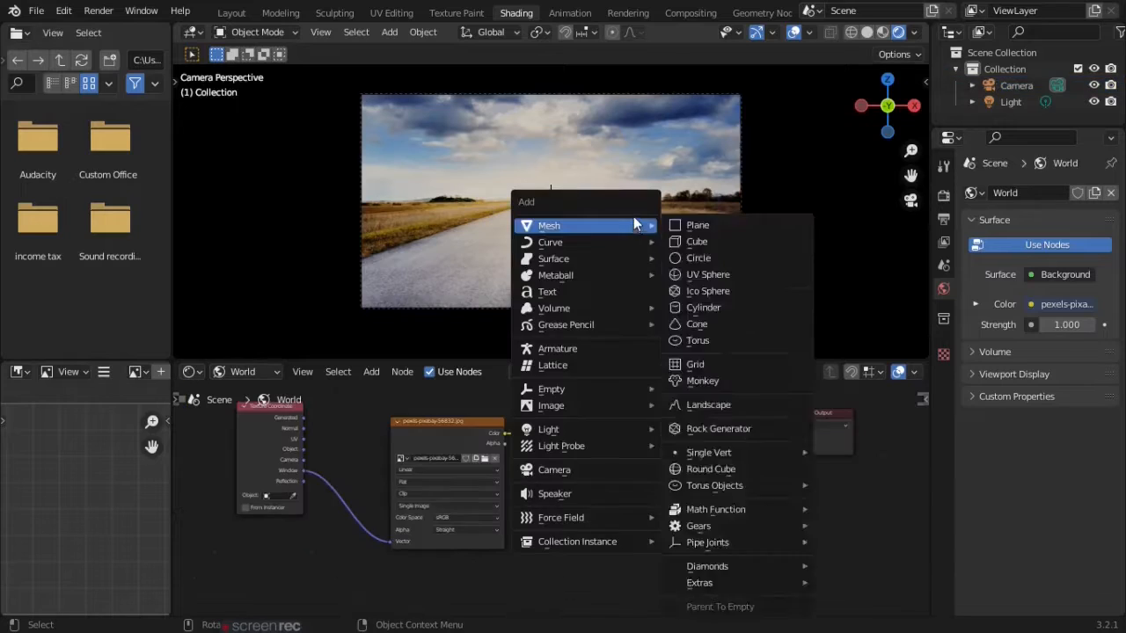
{"action": "left_click", "coordinate": [696, 241]}
{"action": "key", "text": "s"}
{"action": "key", "text": "Escape"}
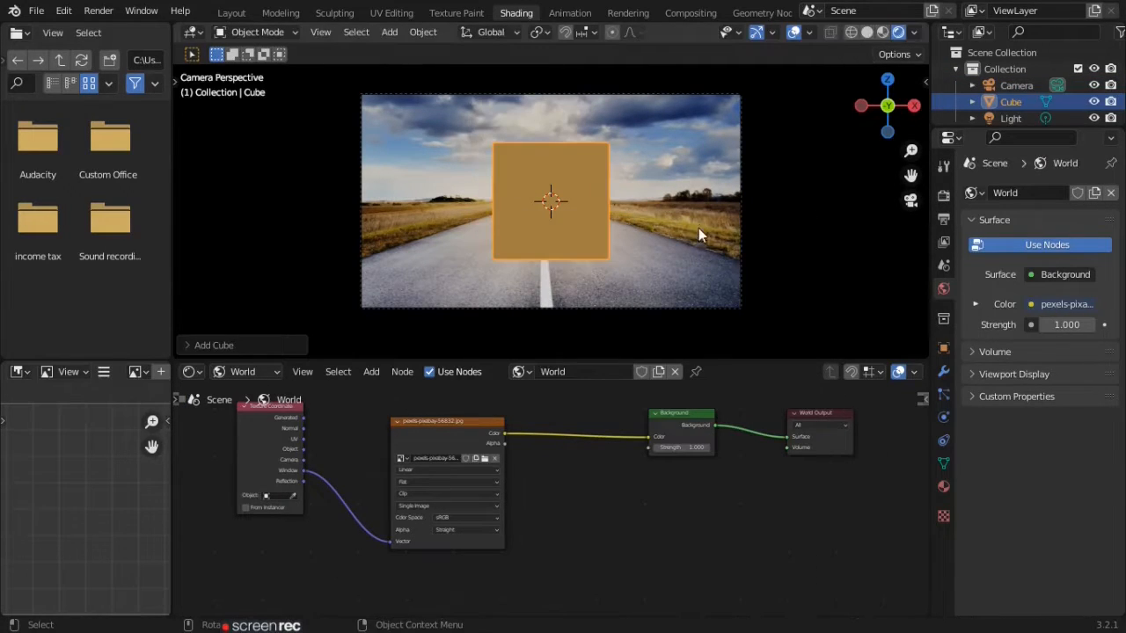
{"action": "key", "text": "s"}
{"action": "left_click", "coordinate": [676, 219]}
Rotate the test cube freely against the background, and delete it.
{"action": "key", "text": "r"}
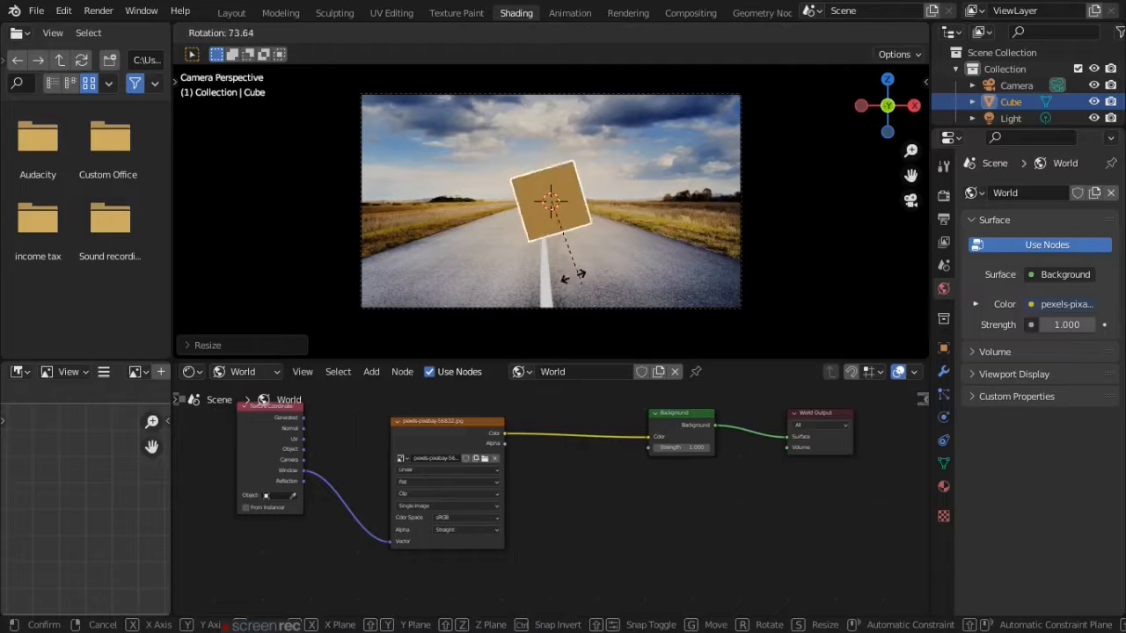
{"action": "key", "text": "Escape"}
{"action": "key", "text": "r"}
{"action": "key", "text": "r"}
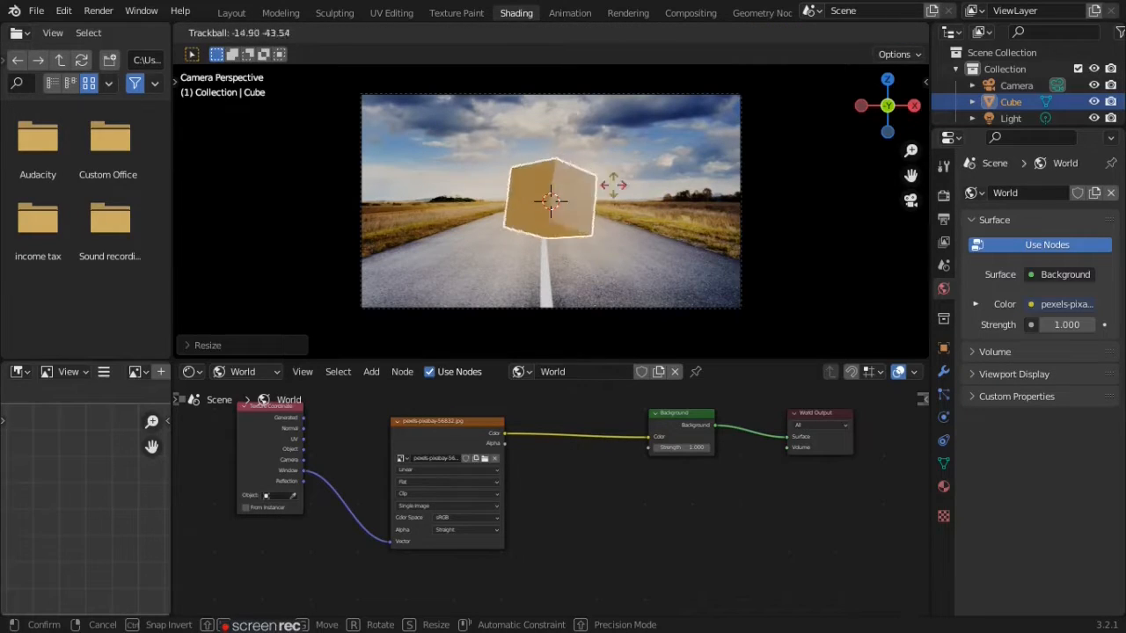
{"action": "left_click", "coordinate": [639, 260]}
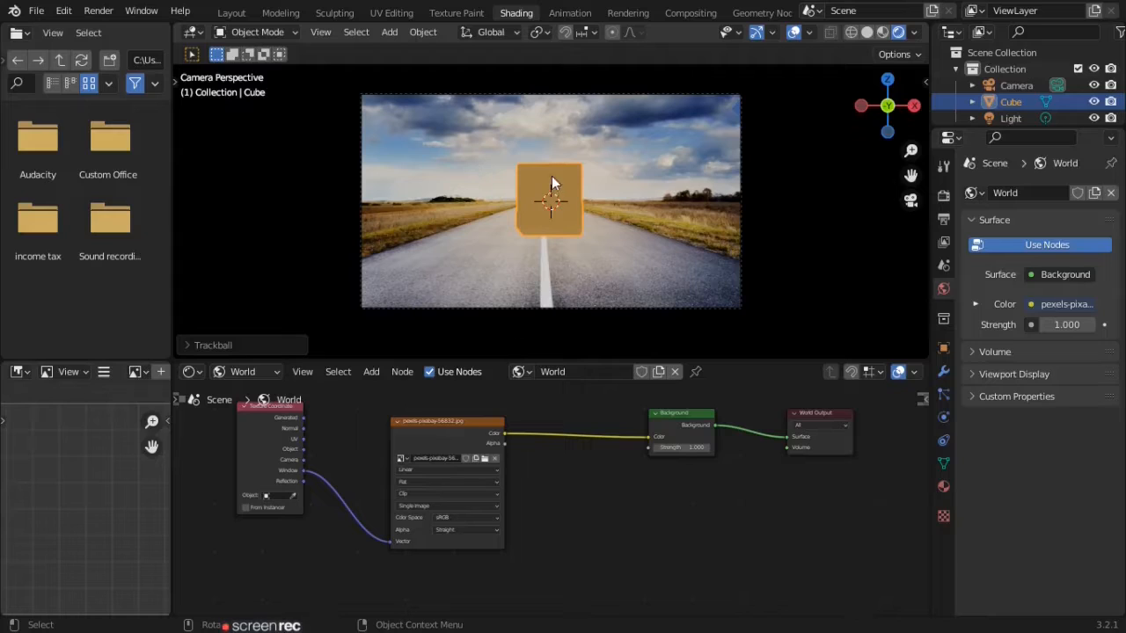
{"action": "key", "text": "Delete"}
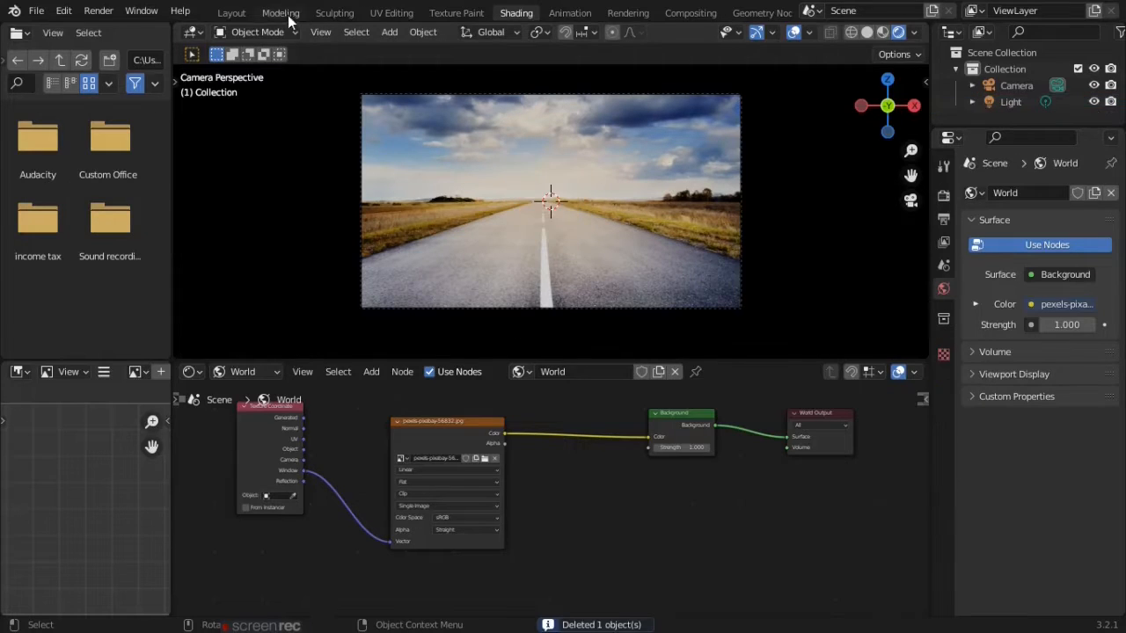
In the Layout workspace's rendered view, add a plane and move it down about 0.51 m along Z.
{"action": "left_click", "coordinate": [242, 10]}
{"action": "left_click", "coordinate": [898, 31]}
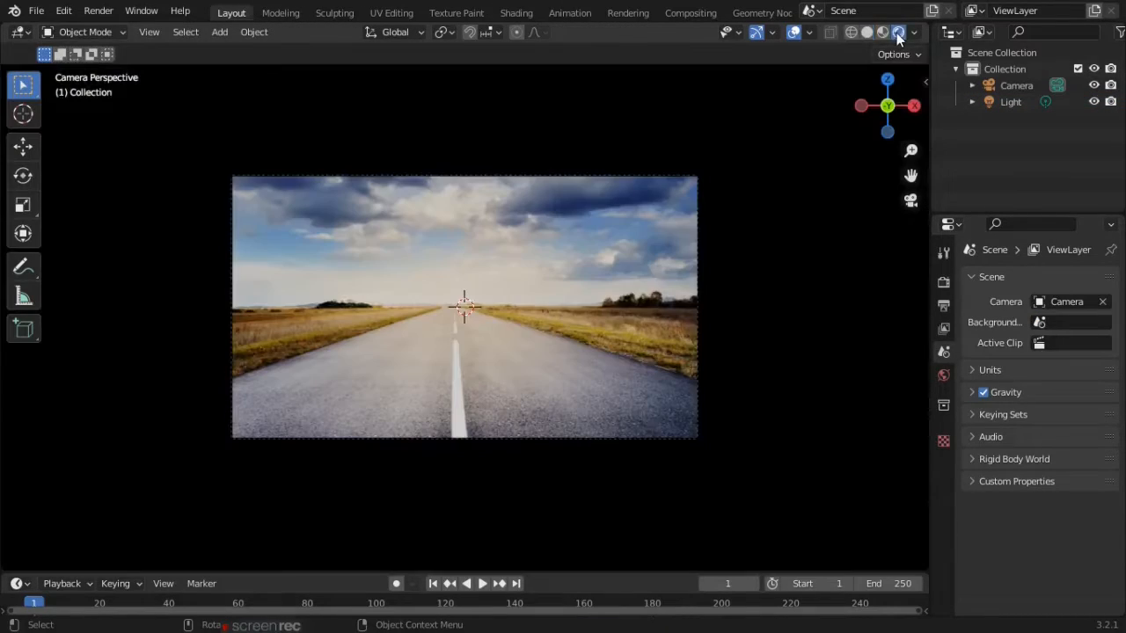
{"action": "key", "text": "shift+a"}
{"action": "left_click", "coordinate": [592, 262]}
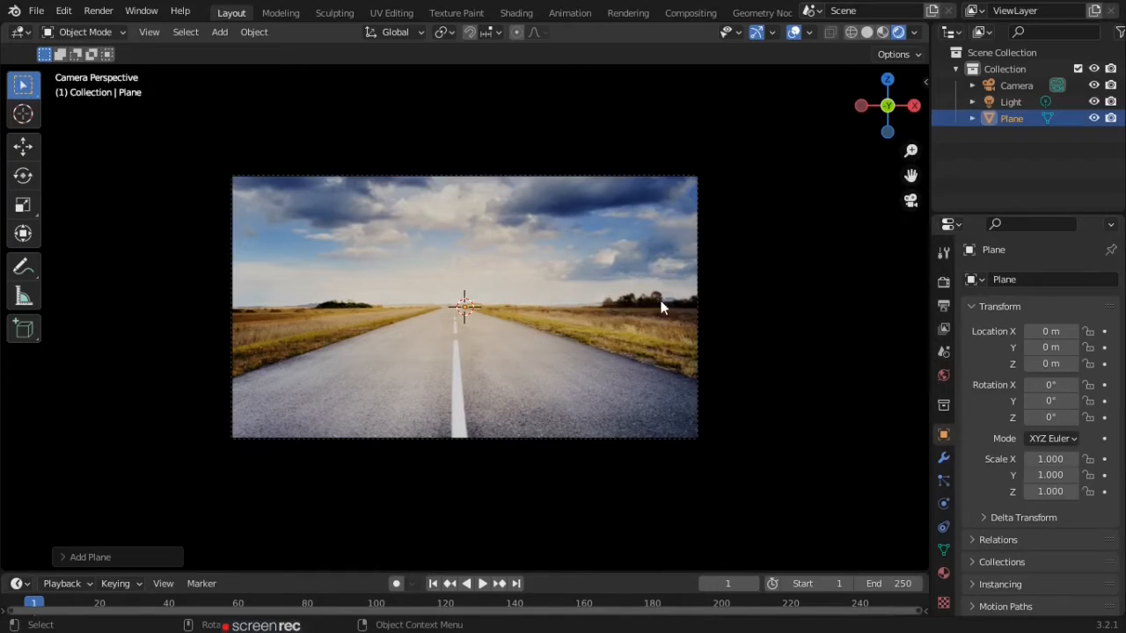
{"action": "key", "text": "g"}
{"action": "key", "text": "z"}
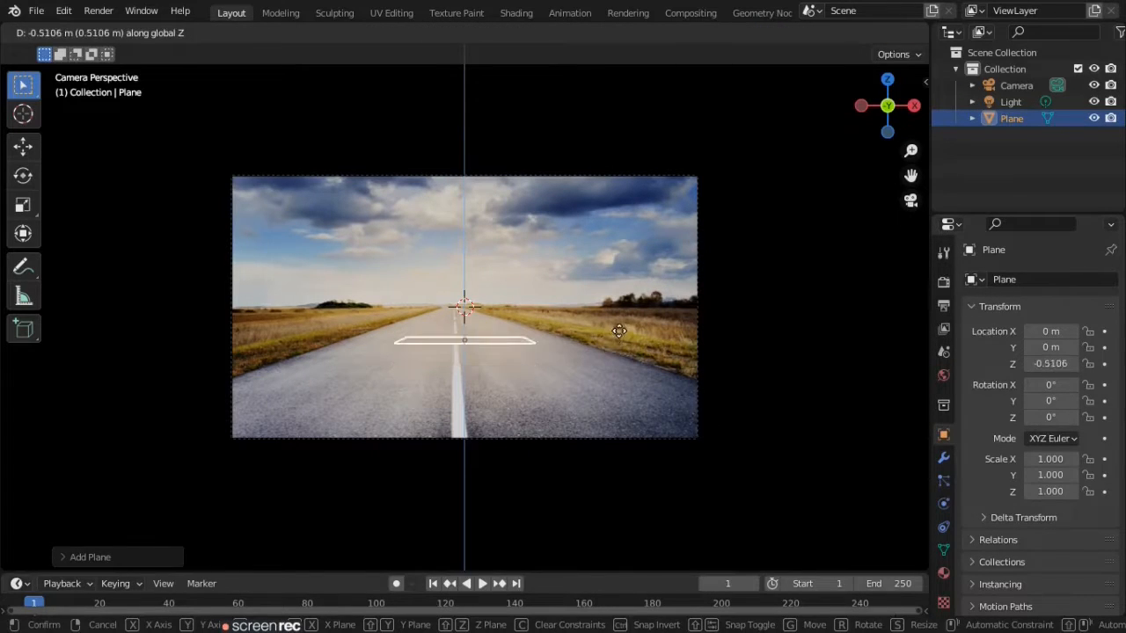
{"action": "left_click", "coordinate": [620, 328]}
Scale the plane to cover the road in the foreground, about 3.03 in X and Z and 8.73 in Y.
{"action": "key", "text": "s"}
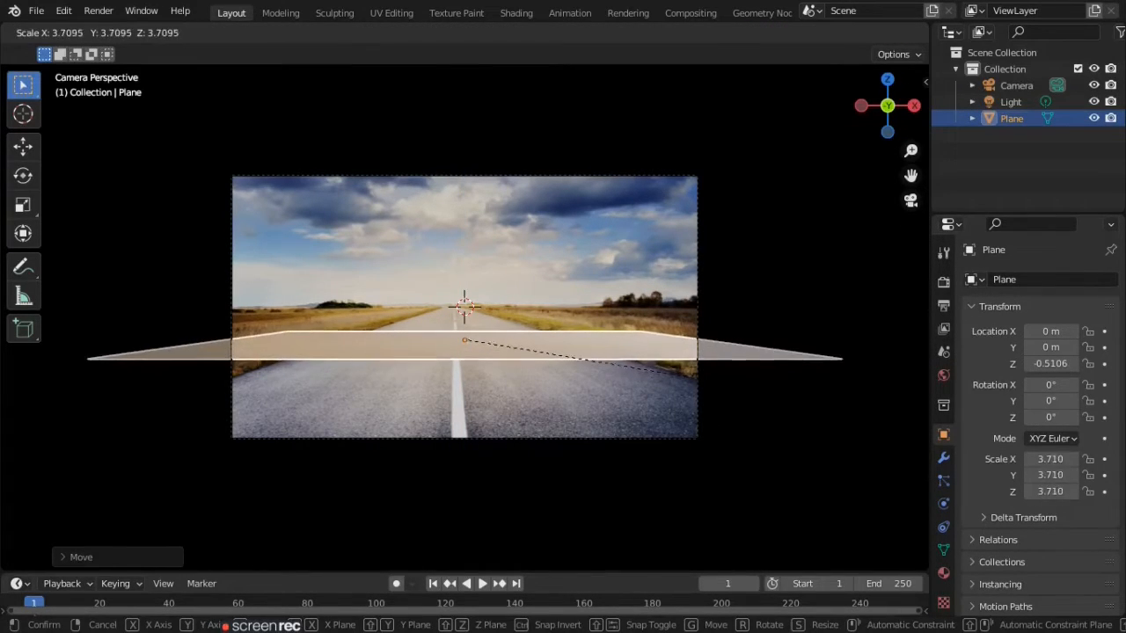
{"action": "left_click", "coordinate": [873, 389]}
{"action": "key", "text": "s"}
{"action": "key", "text": "y"}
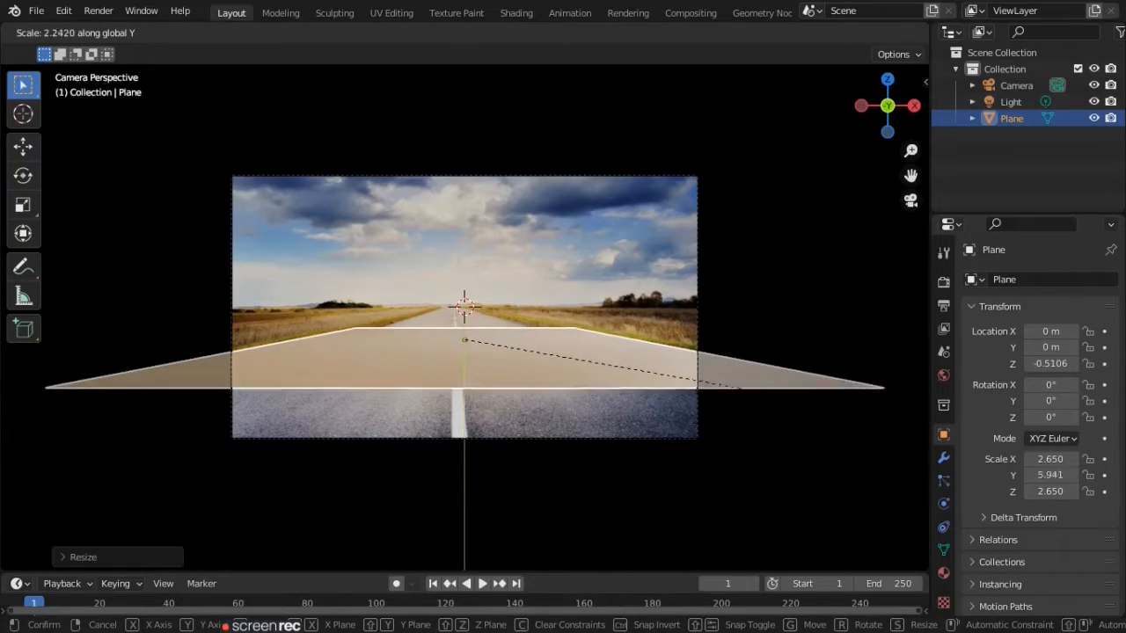
{"action": "left_click", "coordinate": [248, 380]}
{"action": "key", "text": "s"}
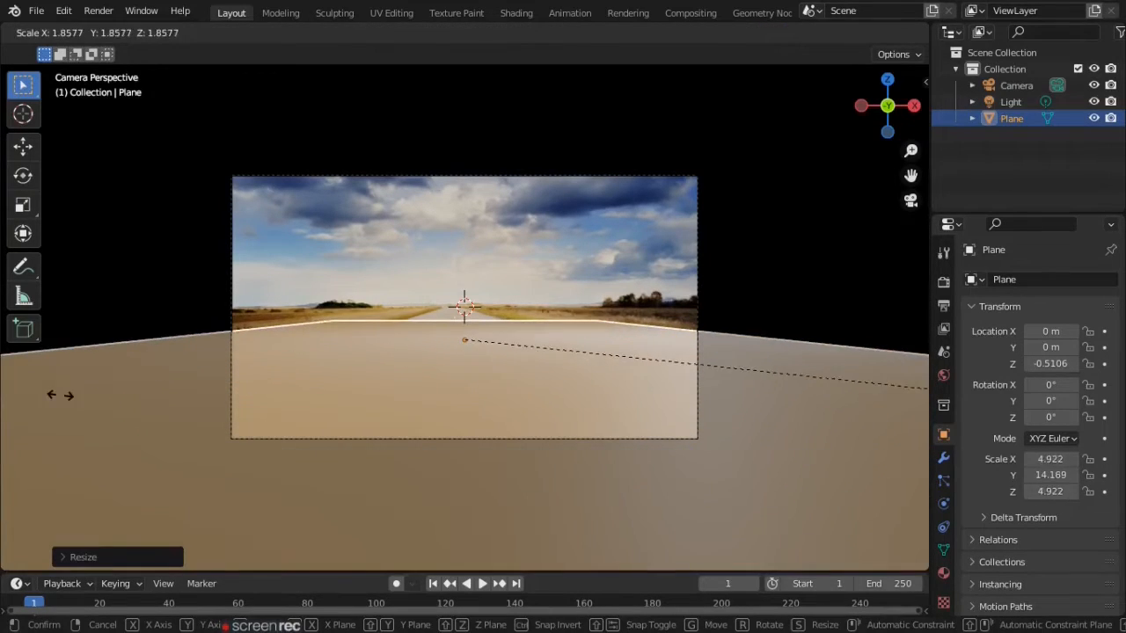
{"action": "left_click", "coordinate": [785, 376]}
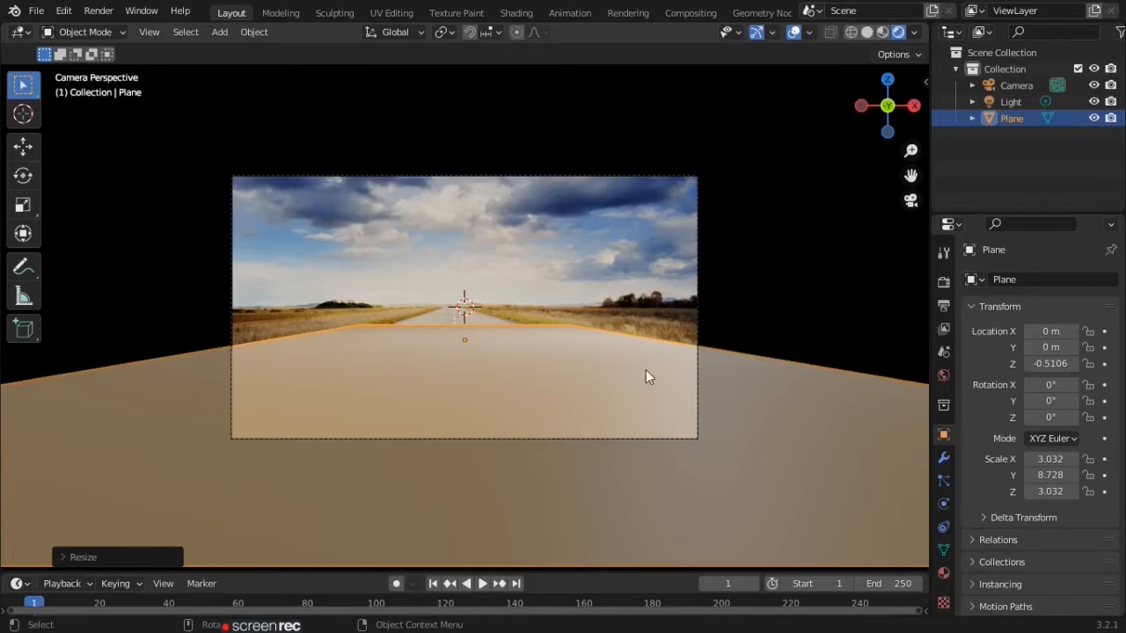
In the Shading workspace, show the plane's object material nodes instead of the world nodes, and delete the Principled BSDF node.
{"action": "left_click", "coordinate": [516, 12]}
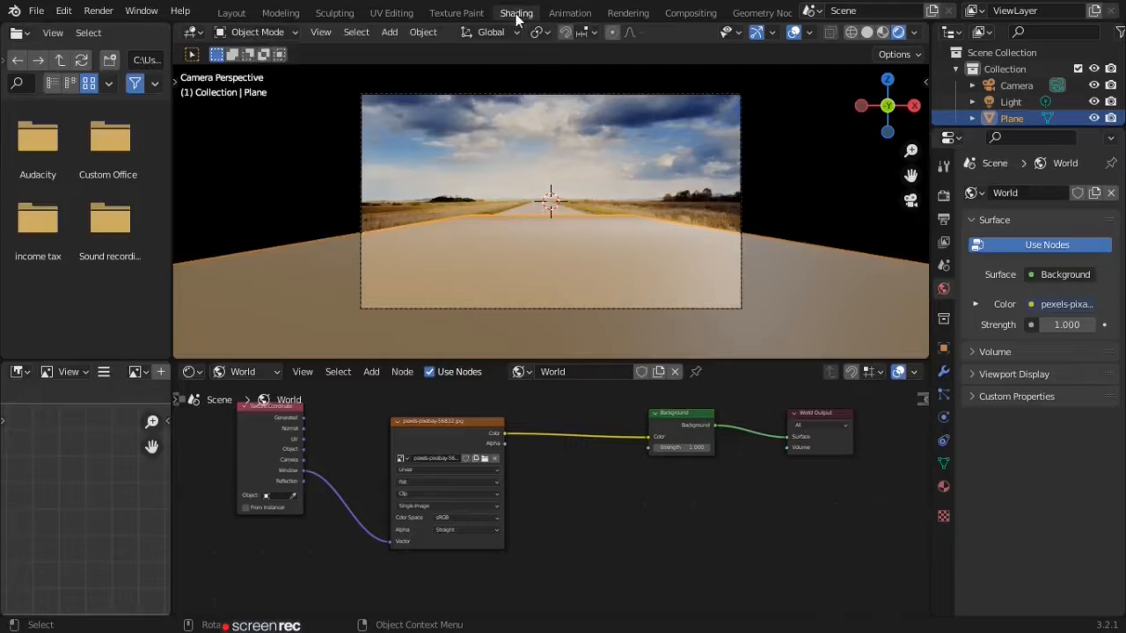
{"action": "left_click", "coordinate": [246, 372]}
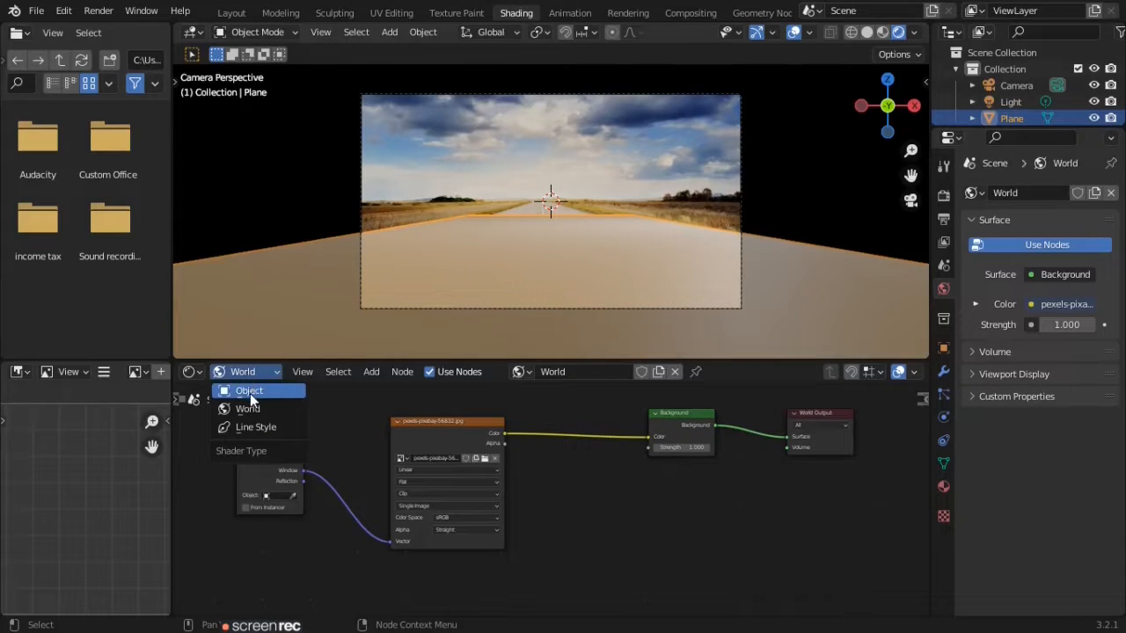
{"action": "left_click", "coordinate": [238, 389]}
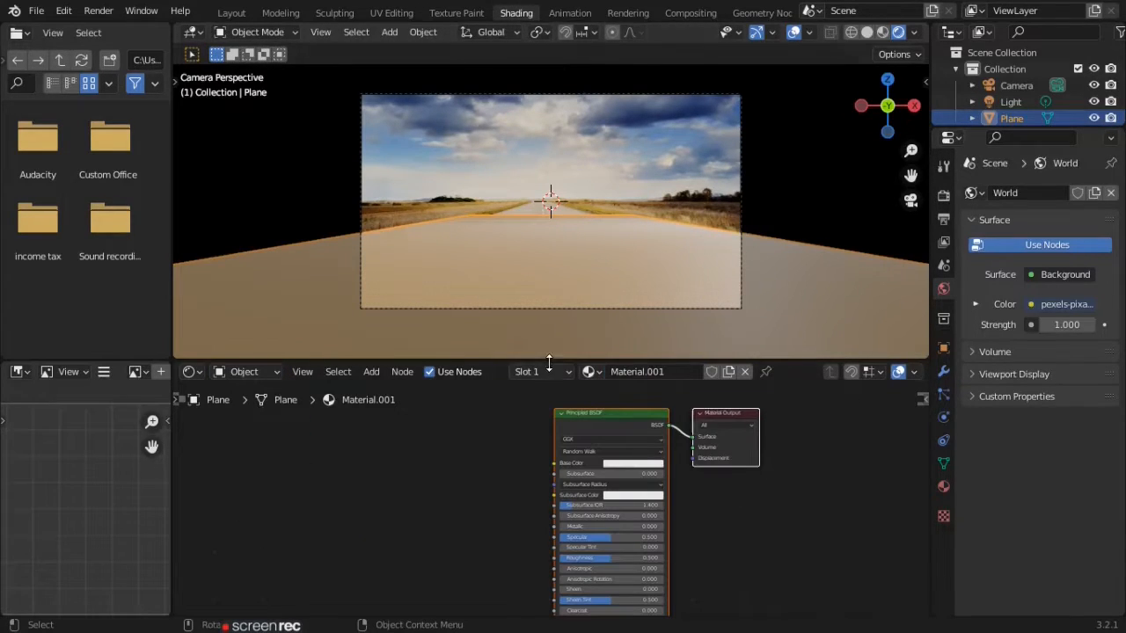
{"action": "middle_click_drag", "start_coordinate": [603, 436], "coordinate": [539, 423]}
{"action": "left_click", "coordinate": [538, 422]}
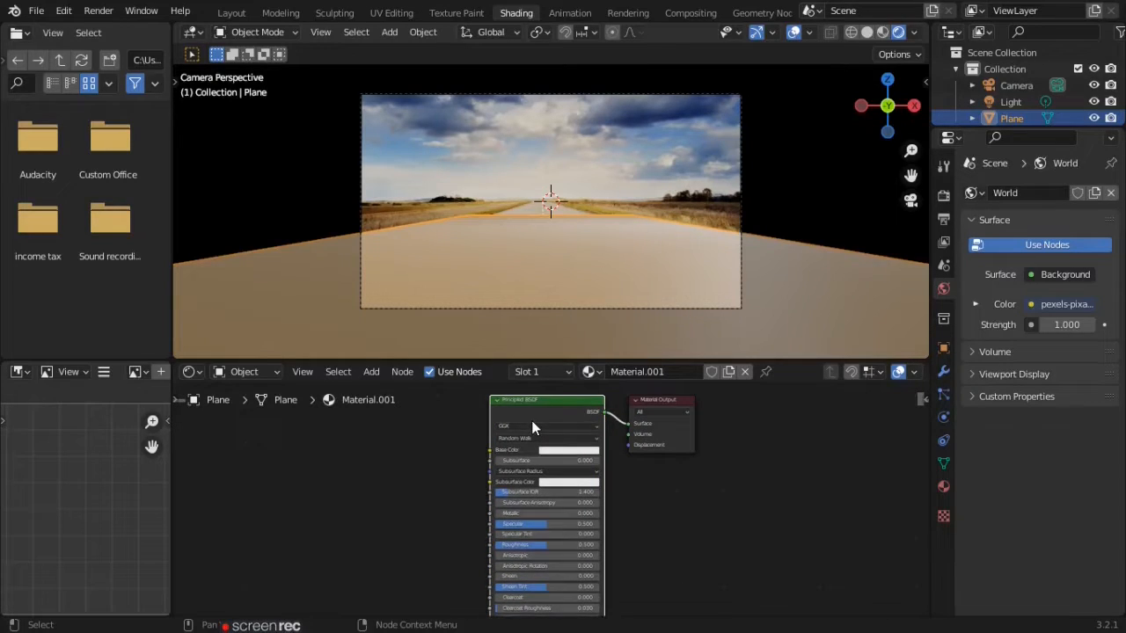
{"action": "key", "text": "x"}
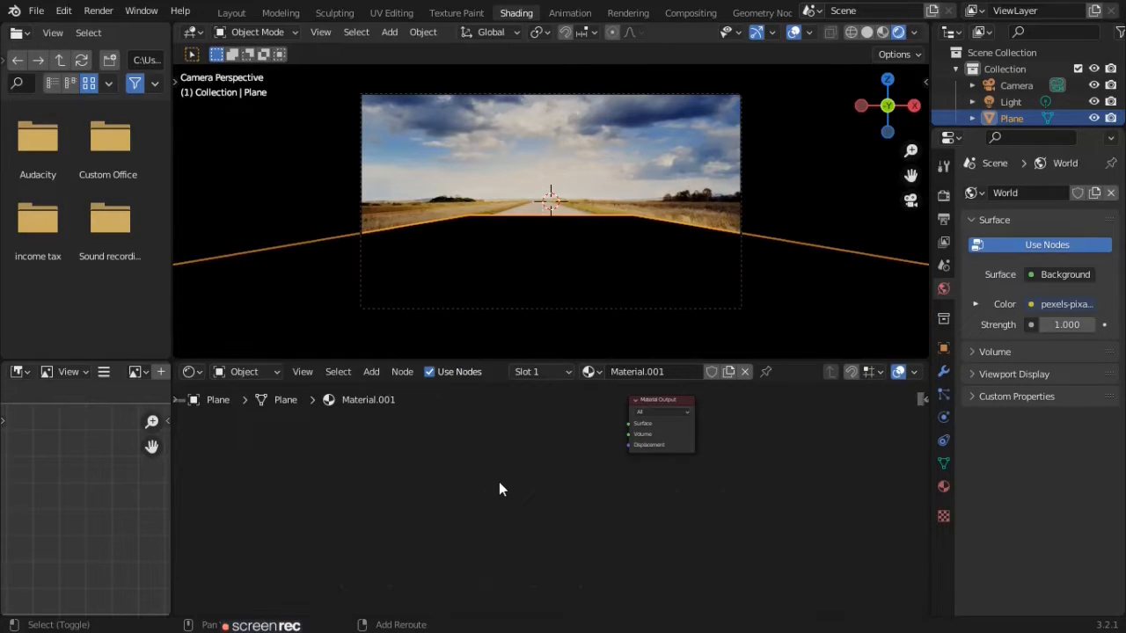
Add a Diffuse BSDF node and a Shader to RGB node beside it in the plane's material.
{"action": "key", "text": "shift+a"}
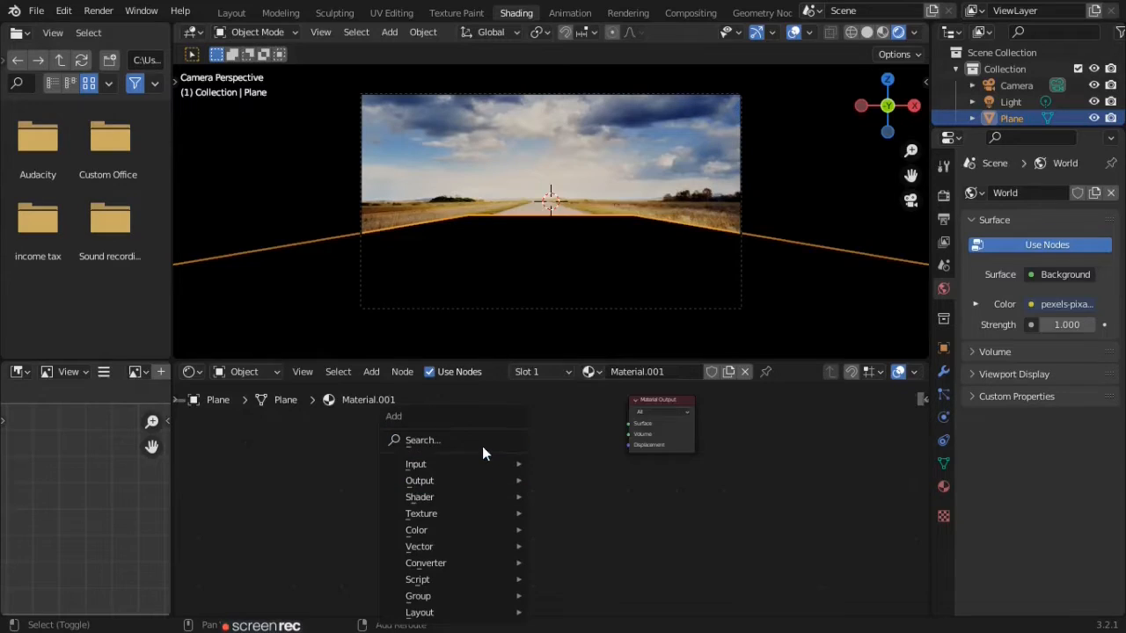
{"action": "left_click", "coordinate": [482, 444]}
{"action": "type", "text": "diffu"}
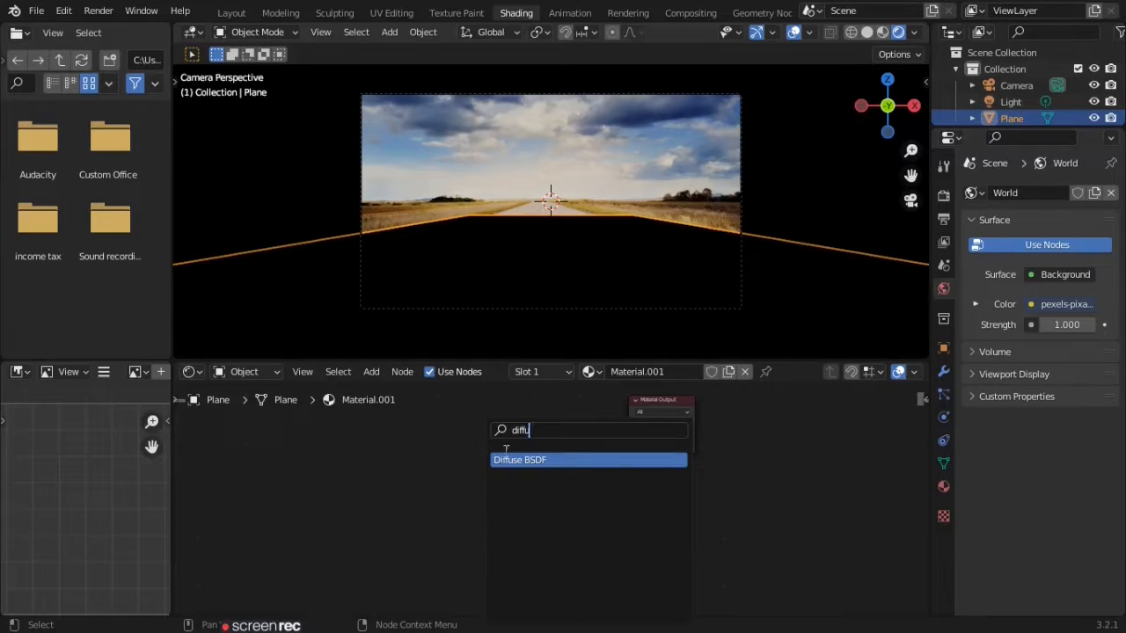
{"action": "left_click", "coordinate": [516, 459]}
{"action": "left_click", "coordinate": [496, 470]}
{"action": "key", "text": "shift+a"}
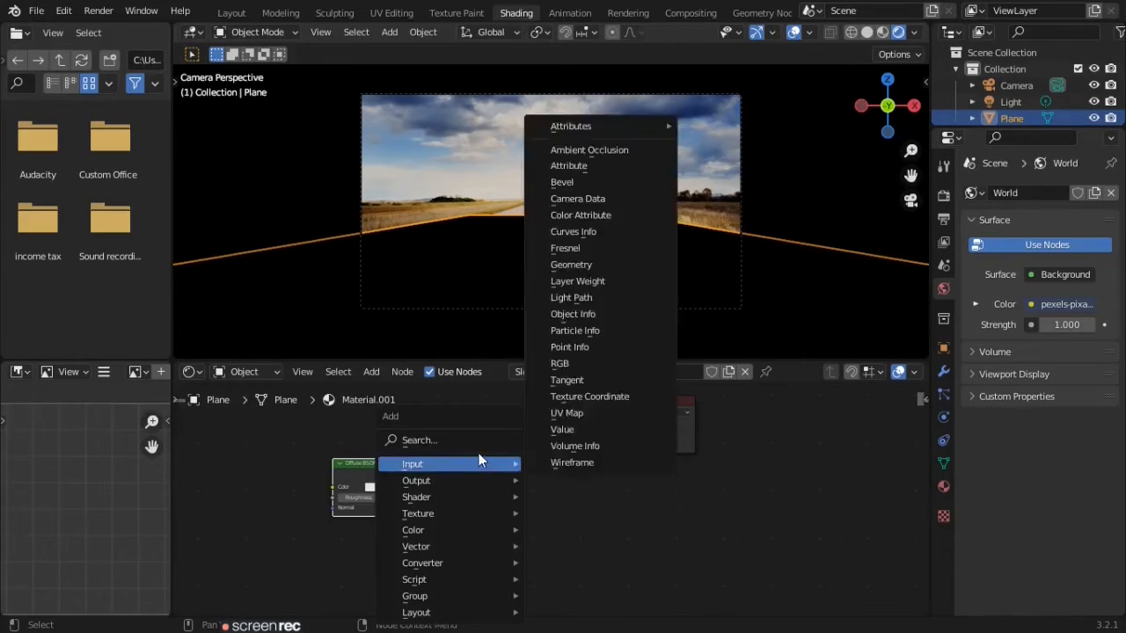
{"action": "left_click", "coordinate": [476, 445]}
{"action": "type", "text": "shader to"}
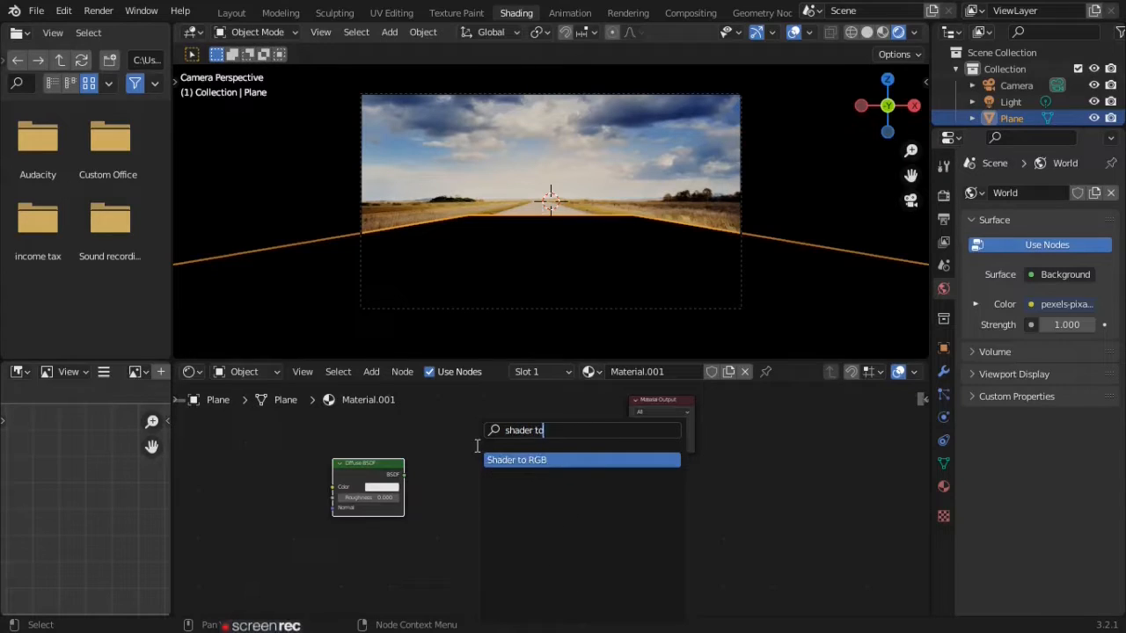
{"action": "left_click", "coordinate": [514, 458]}
{"action": "left_click", "coordinate": [483, 479]}
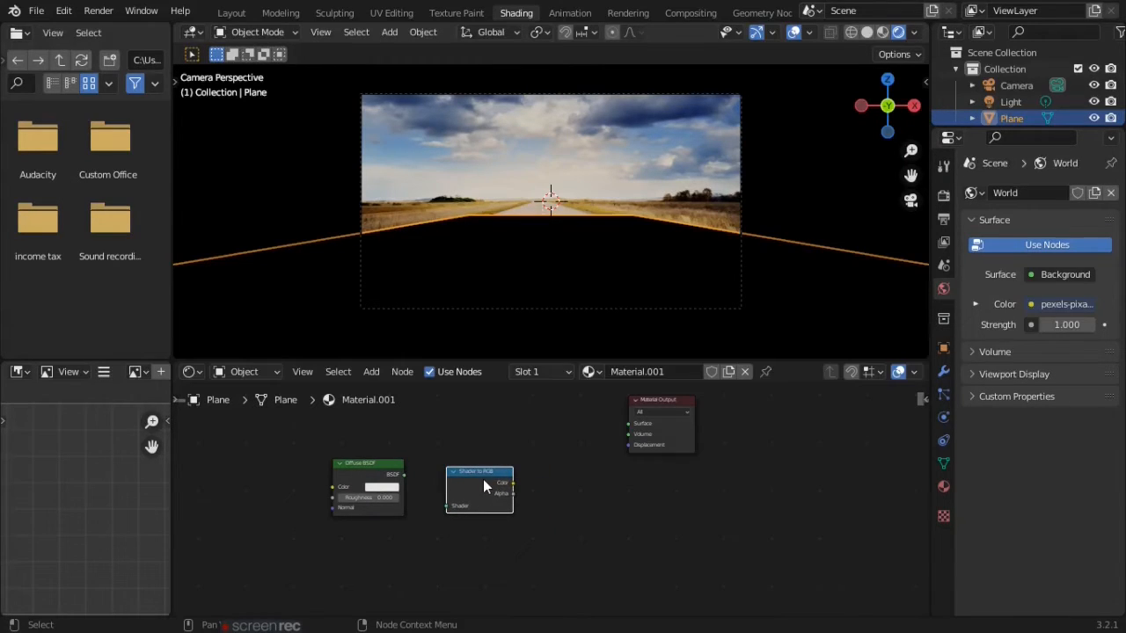
Add a ColorRamp node after Shader to RGB, spacing it and the Material Output apart from the other nodes.
{"action": "key", "text": "shift+a"}
{"action": "left_click", "coordinate": [538, 441]}
{"action": "type", "text": "color"}
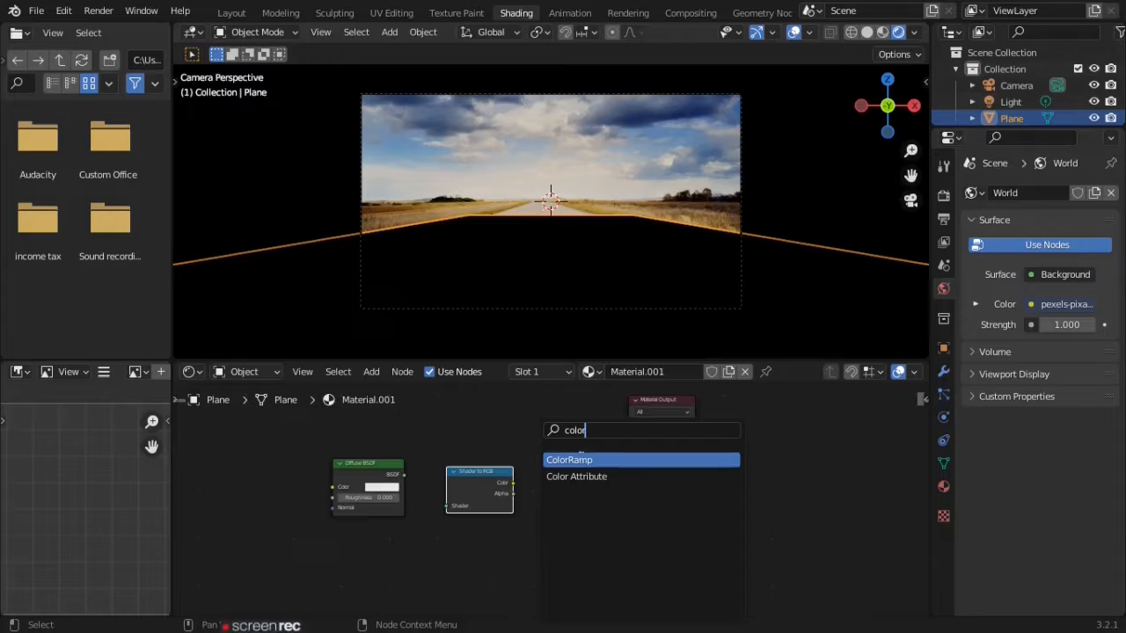
{"action": "left_click", "coordinate": [582, 460]}
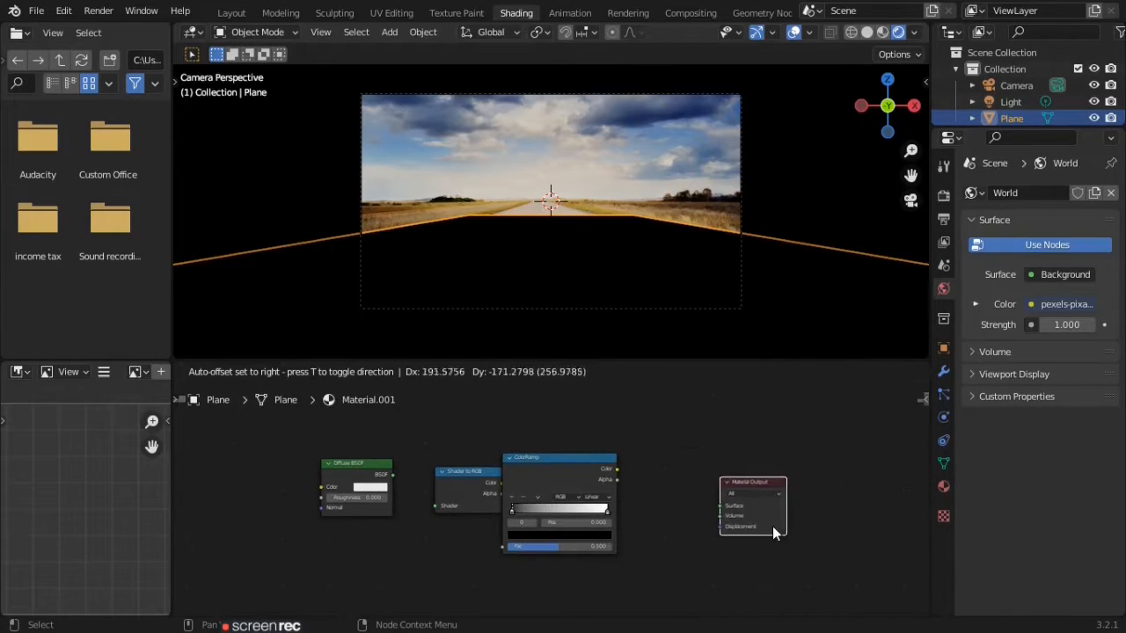
{"action": "left_click", "coordinate": [772, 526]}
{"action": "left_click_drag", "start_coordinate": [617, 476], "coordinate": [647, 464]}
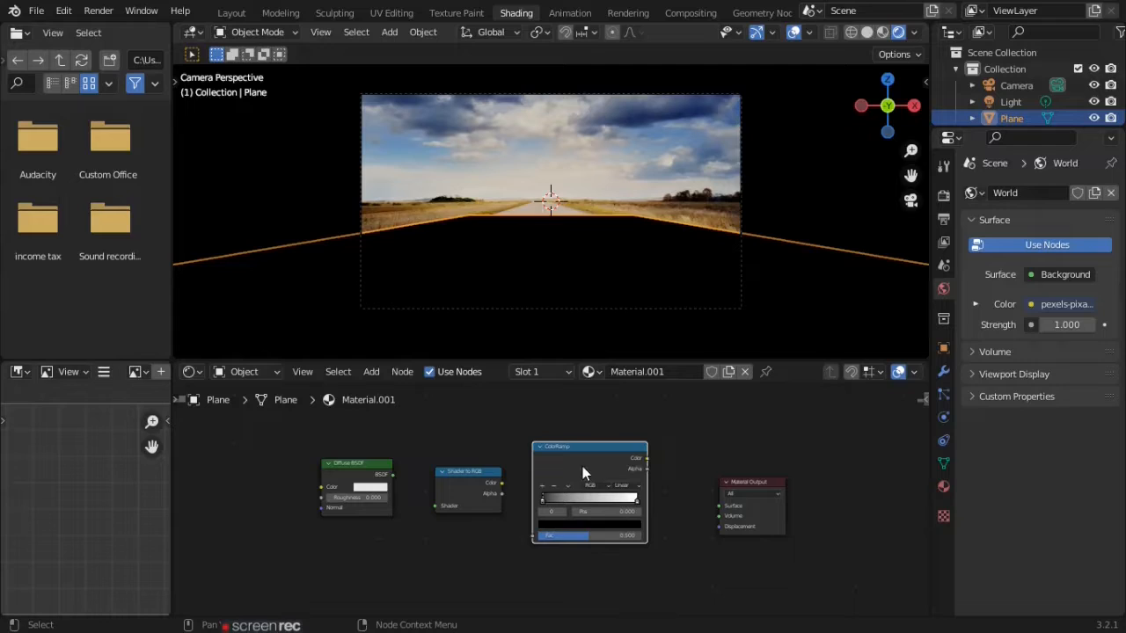
Link Diffuse BSDF through Shader to RGB into the ColorRamp's Fac, and move the three nodes away from the Material Output.
{"action": "left_click_drag", "start_coordinate": [393, 476], "coordinate": [435, 506]}
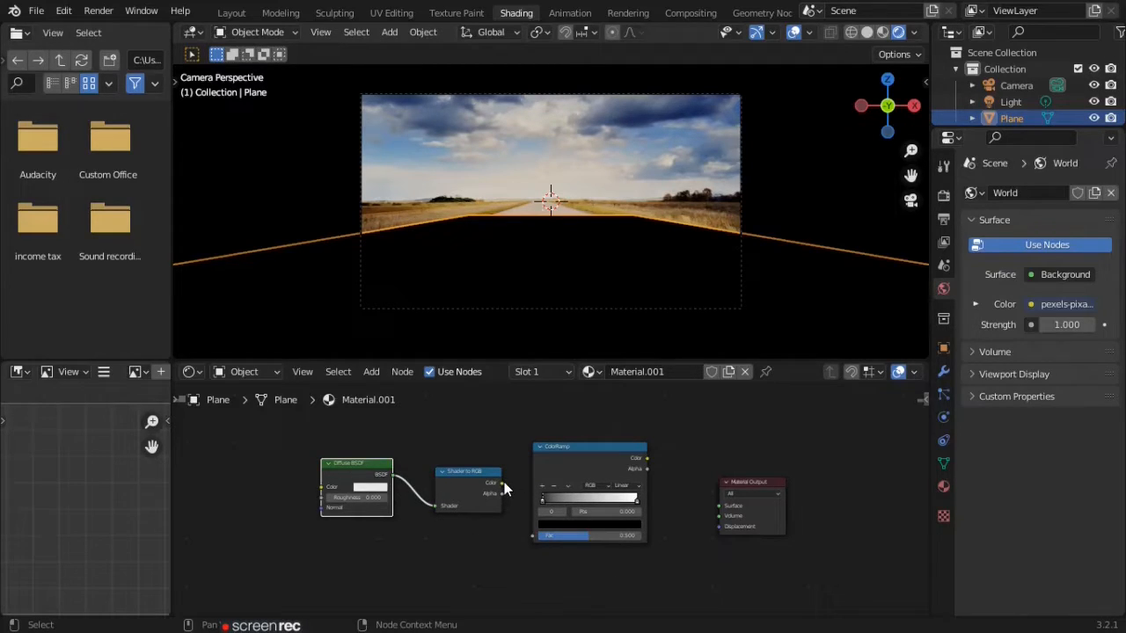
{"action": "left_click_drag", "start_coordinate": [504, 483], "coordinate": [533, 535]}
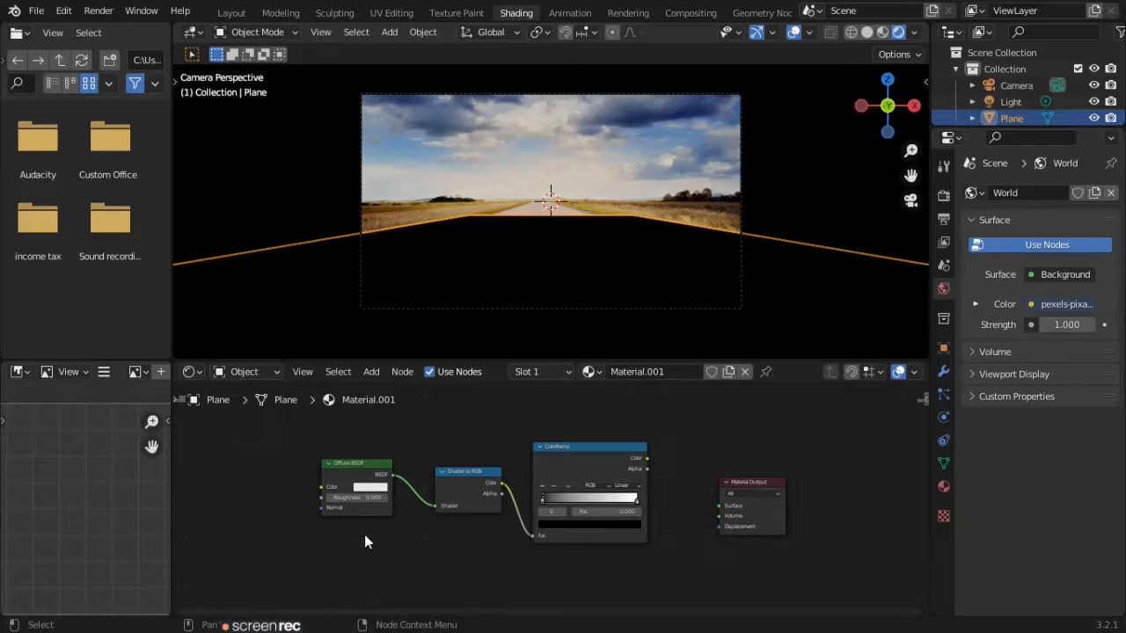
{"action": "left_click_drag", "start_coordinate": [308, 555], "coordinate": [683, 404]}
{"action": "key", "text": "g"}
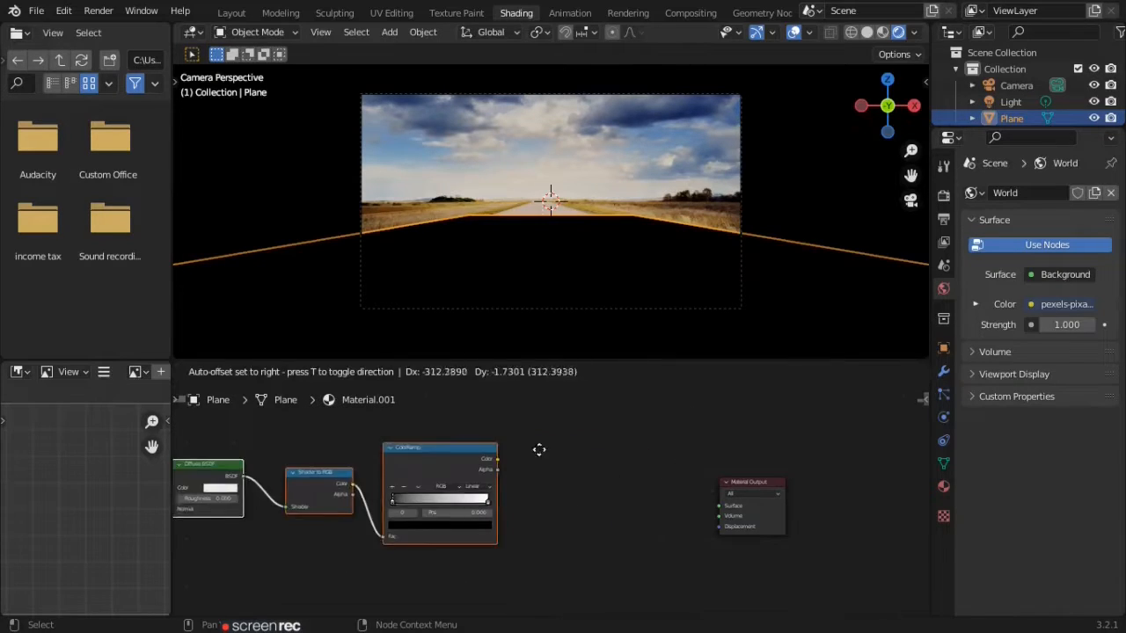
{"action": "left_click", "coordinate": [558, 409]}
Add a Transparent BSDF node below the ColorRamp, and place a duplicate of the Diffuse BSDF just above it.
{"action": "key", "text": "shift+a"}
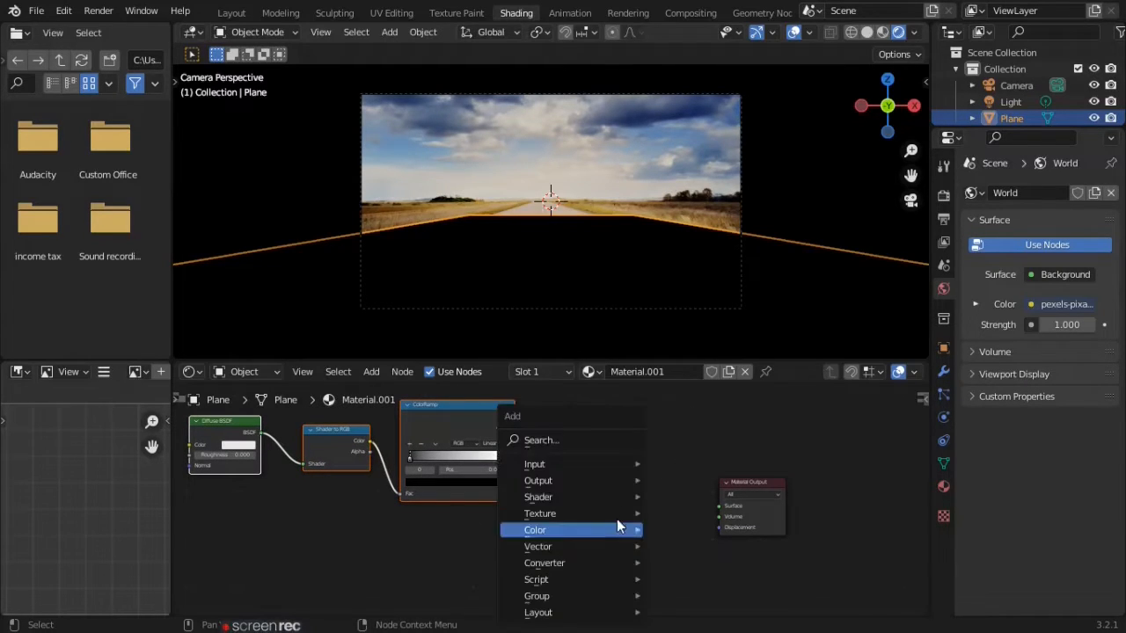
{"action": "left_click", "coordinate": [598, 433]}
{"action": "type", "text": "tran"}
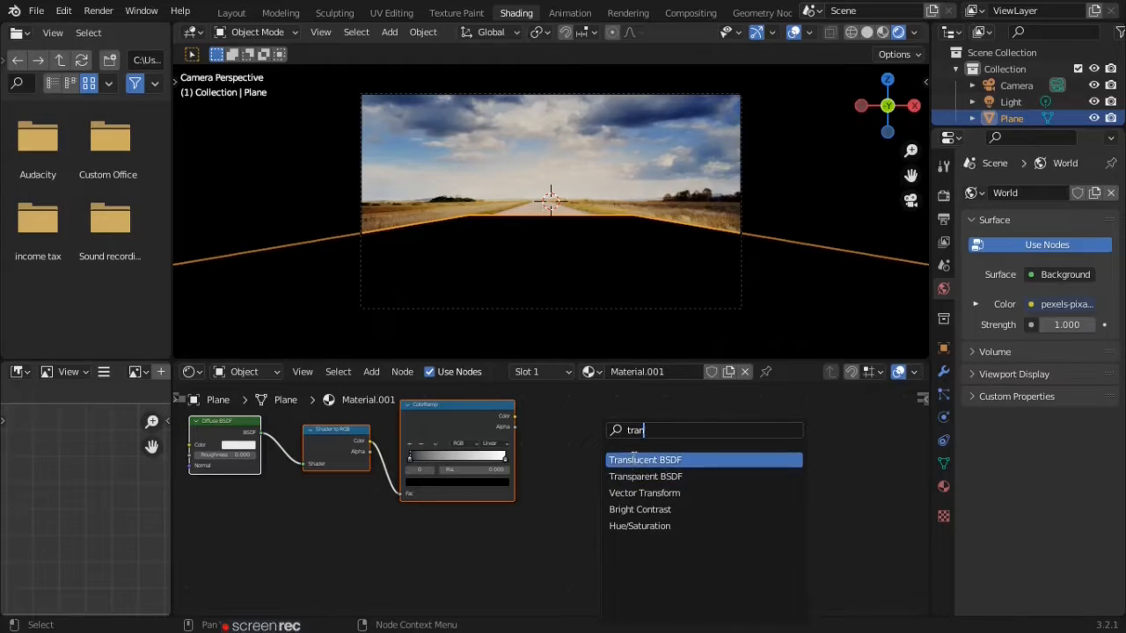
{"action": "left_click", "coordinate": [645, 476]}
{"action": "left_click", "coordinate": [522, 596]}
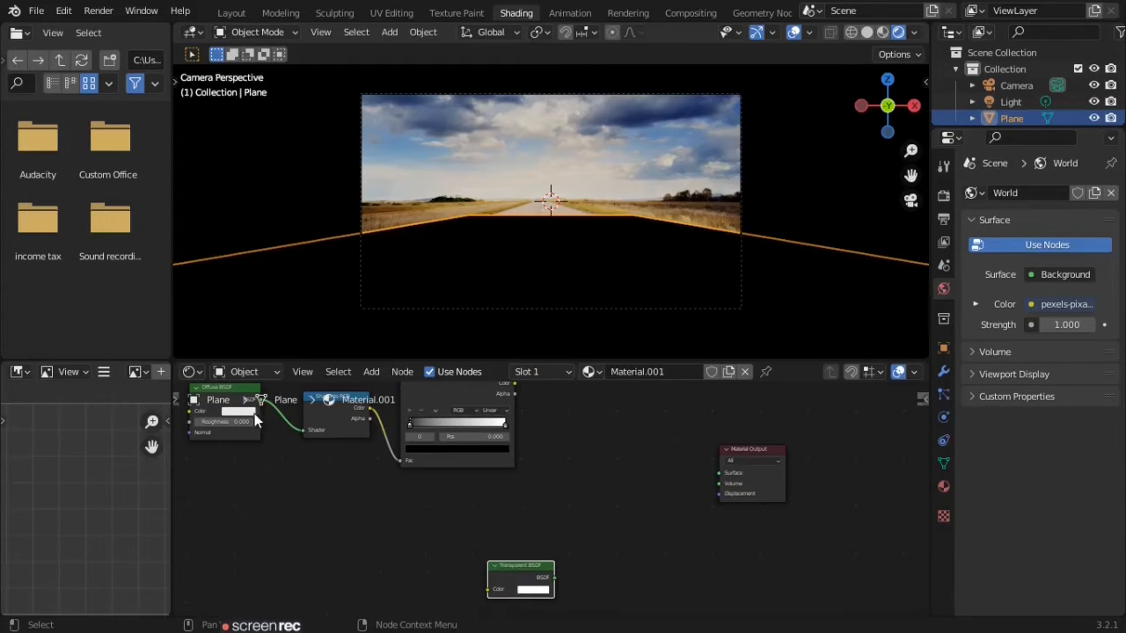
{"action": "left_click", "coordinate": [229, 400]}
{"action": "key", "text": "shift+d"}
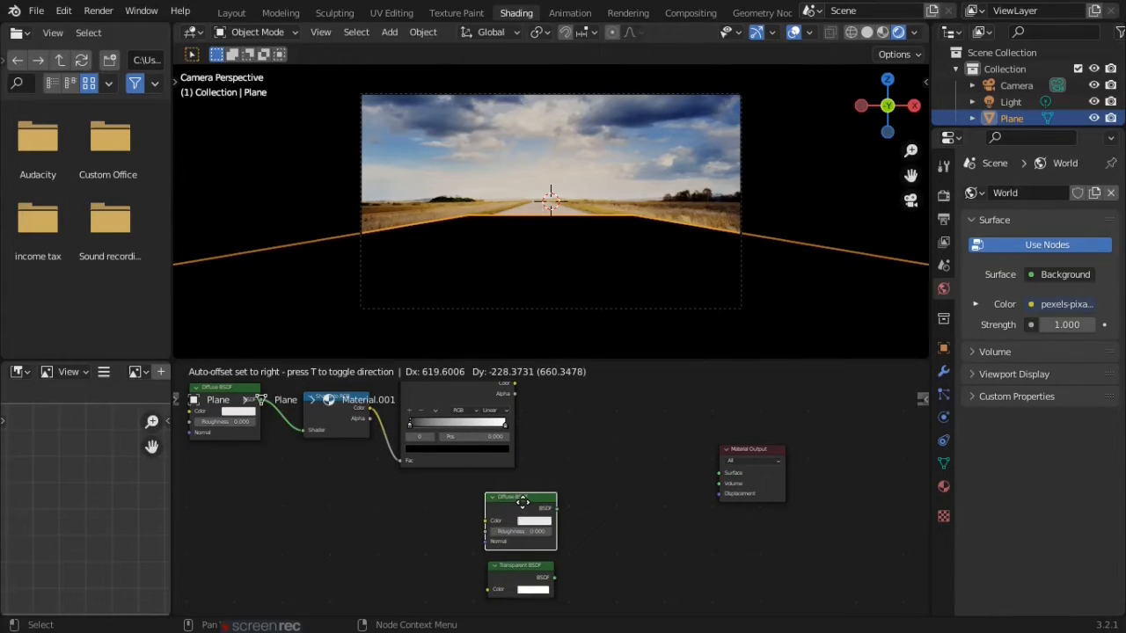
{"action": "left_click", "coordinate": [524, 510]}
Add a Mix Shader before the Material Output, linking the duplicated Diffuse BSDF to its first shader input and Transparent BSDF to its second.
{"action": "key", "text": "shift+a"}
{"action": "left_click", "coordinate": [621, 437]}
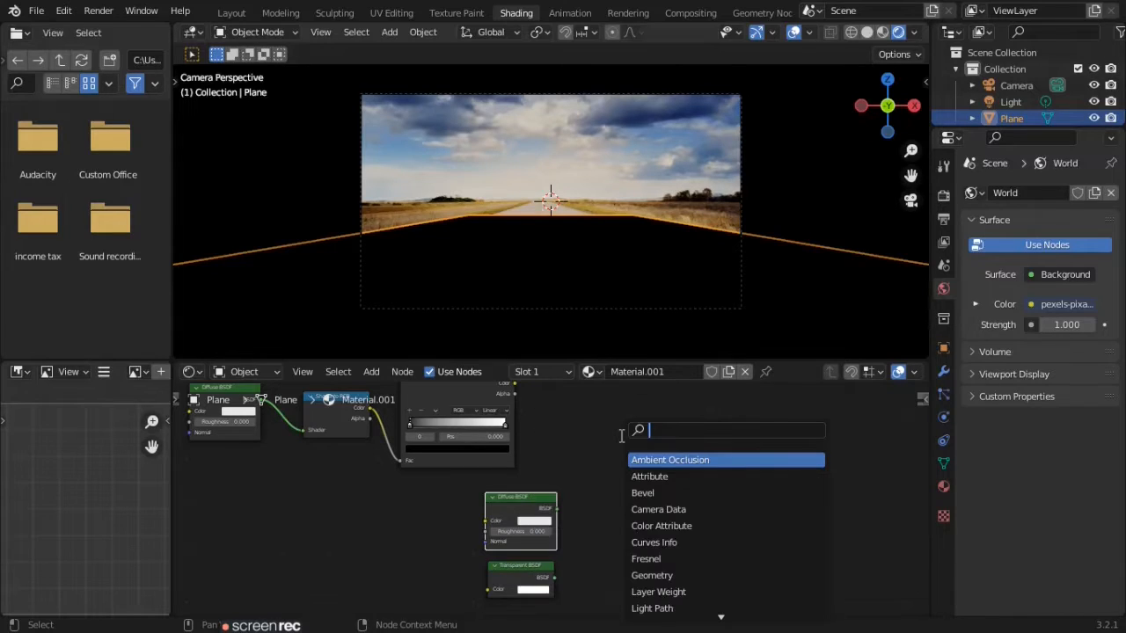
{"action": "type", "text": "mix sha"}
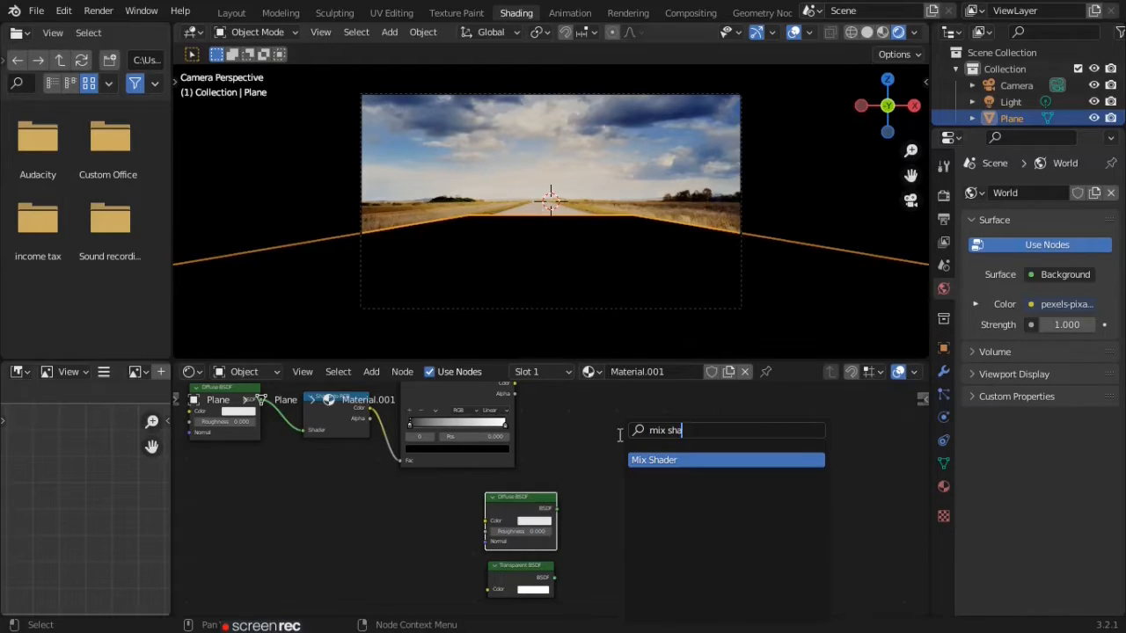
{"action": "key", "text": "Return"}
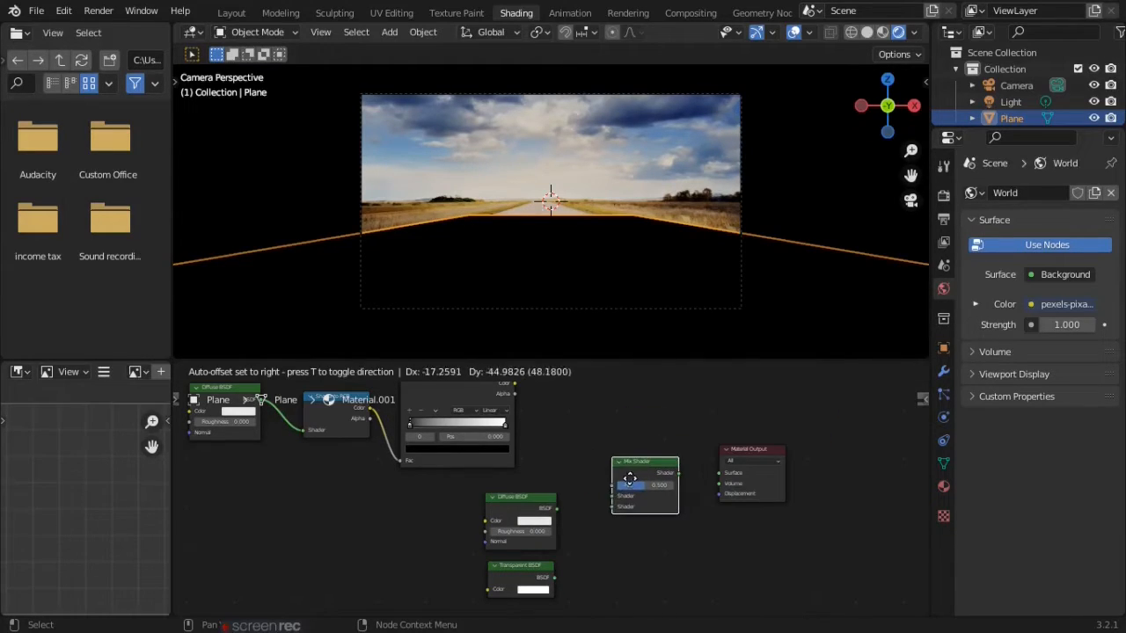
{"action": "left_click", "coordinate": [633, 473]}
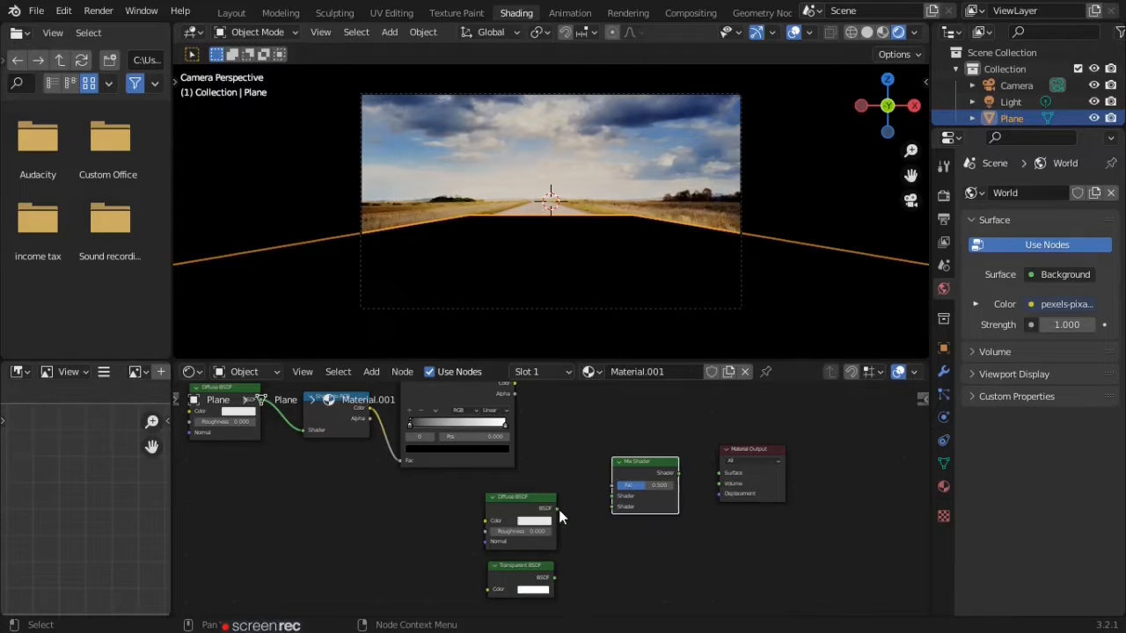
{"action": "left_click_drag", "start_coordinate": [555, 508], "coordinate": [614, 496]}
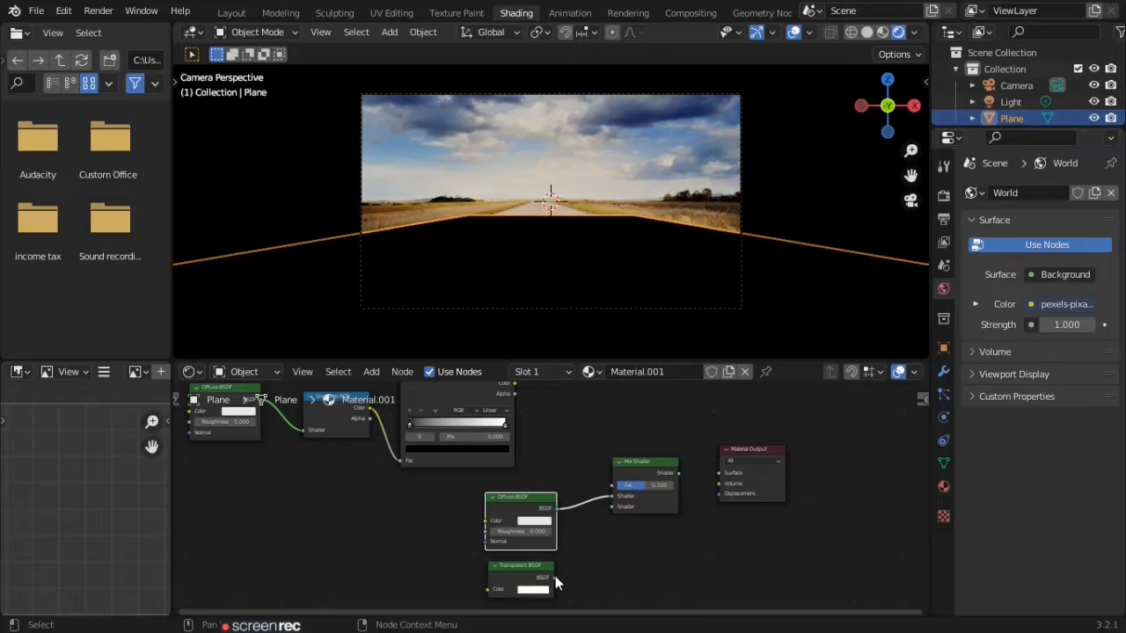
{"action": "left_click_drag", "start_coordinate": [555, 578], "coordinate": [622, 507]}
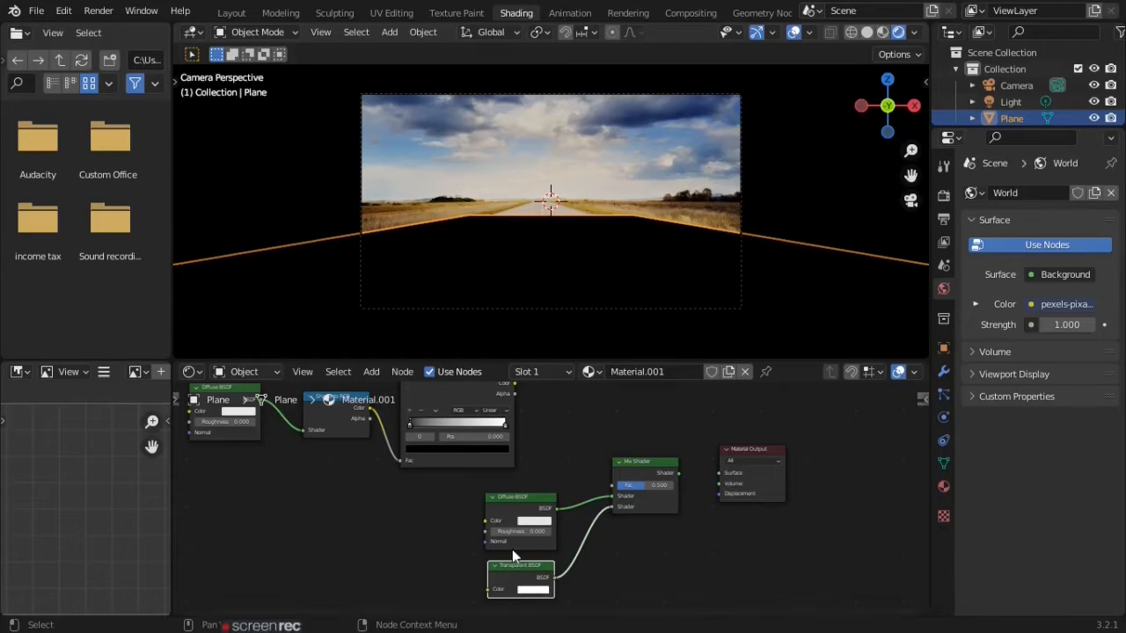
Make the duplicated Diffuse BSDF black, and link ColorRamp's Color to the Mix Shader's Fac and the Mix Shader to the output's Surface.
{"action": "left_click", "coordinate": [534, 522]}
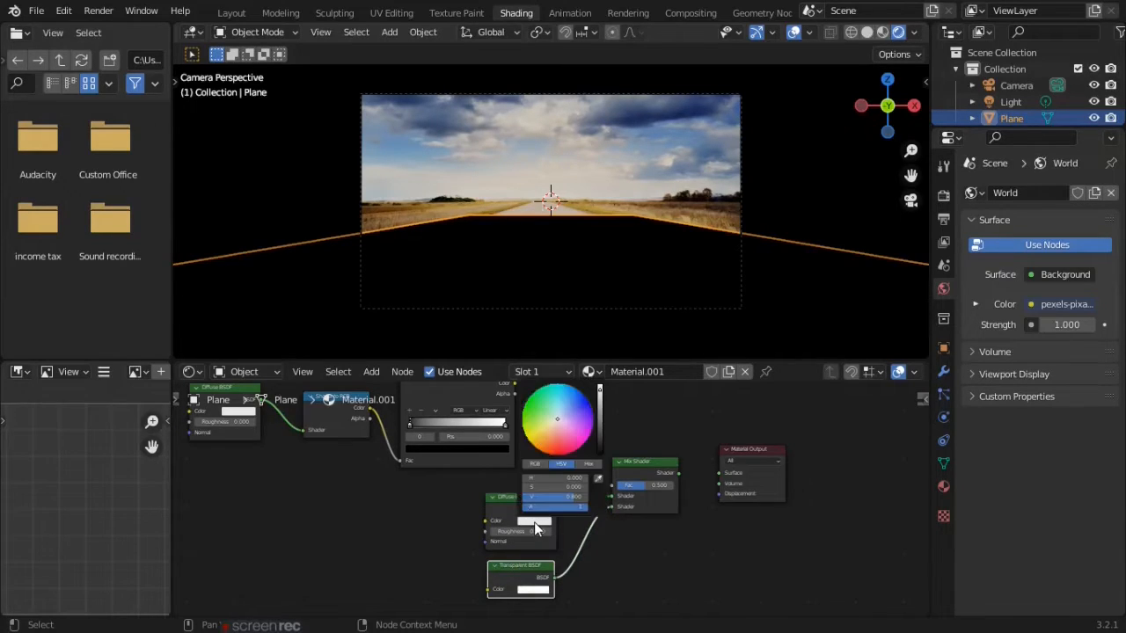
{"action": "left_click_drag", "start_coordinate": [599, 389], "coordinate": [599, 454]}
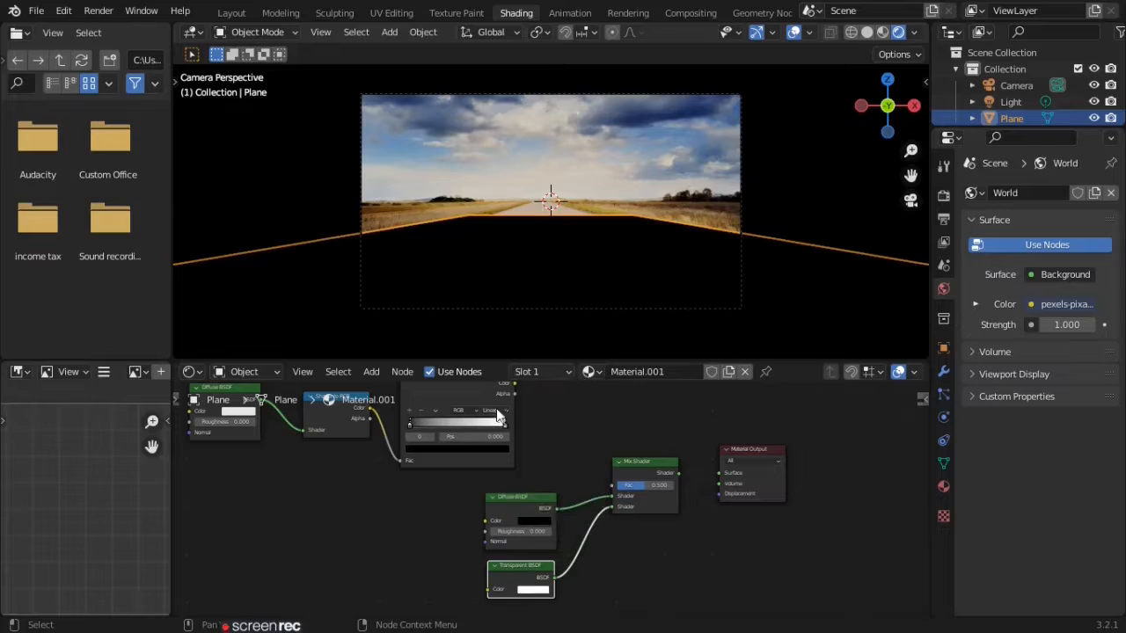
{"action": "middle_click_drag", "start_coordinate": [571, 438], "coordinate": [571, 473]}
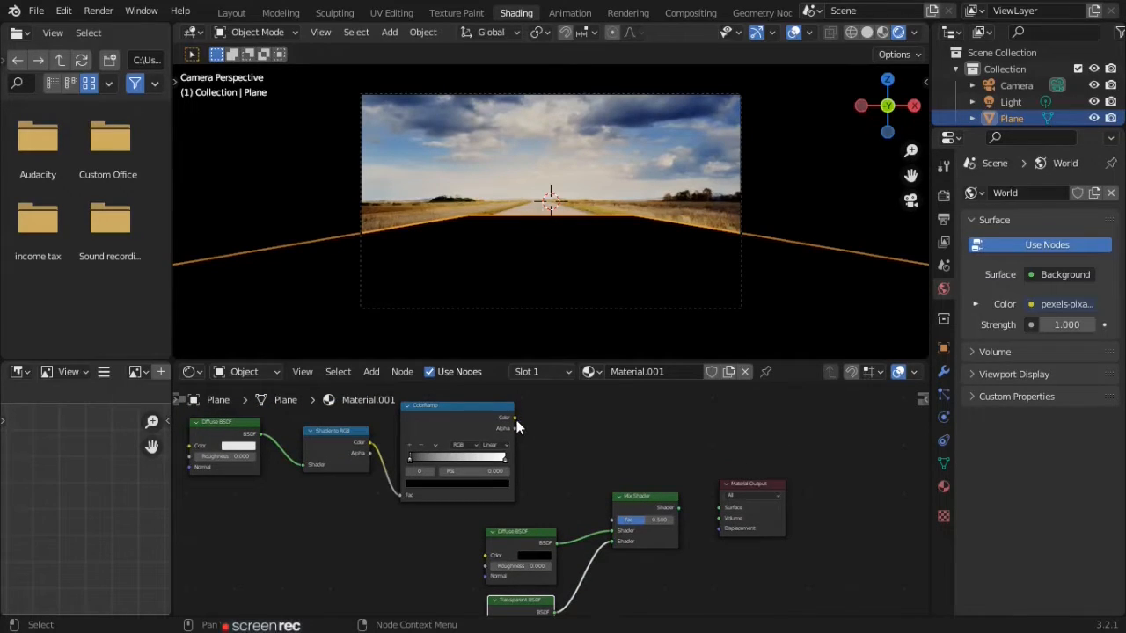
{"action": "mouse_move", "coordinate": [514, 417]}
{"action": "left_mouse_down"}
{"action": "mouse_move", "coordinate": [583, 510]}
{"action": "mouse_move", "coordinate": [619, 520]}
{"action": "mouse_move", "coordinate": [719, 507]}
{"action": "left_mouse_up"}
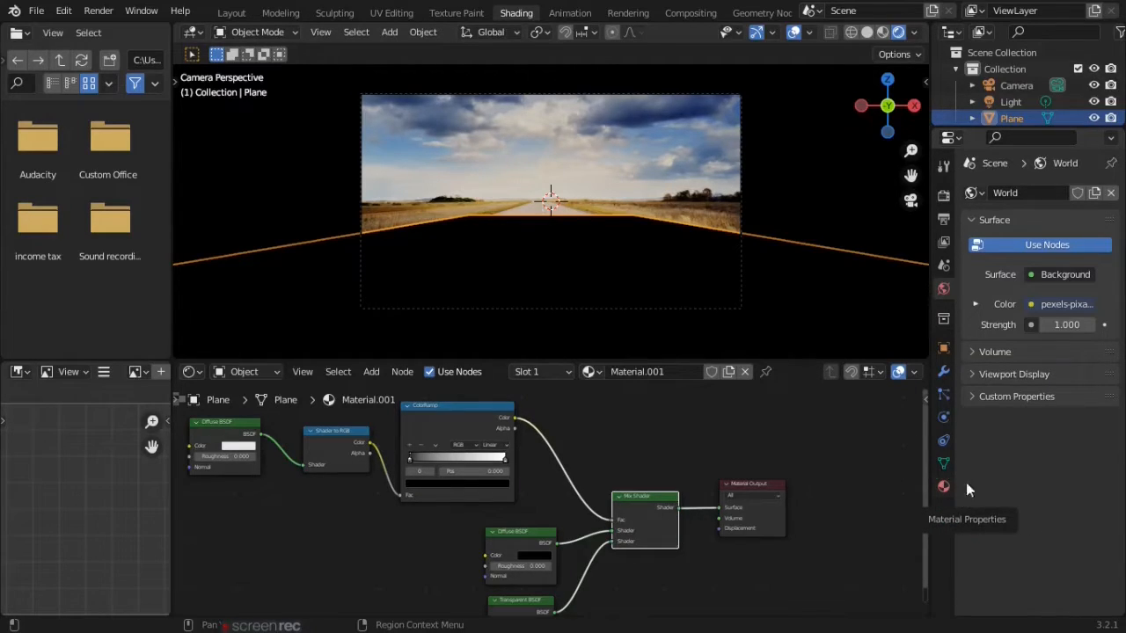
Set the plane material's Blend Mode to Alpha Blend, and check the plane from outside the camera view.
{"action": "left_click", "coordinate": [944, 487]}
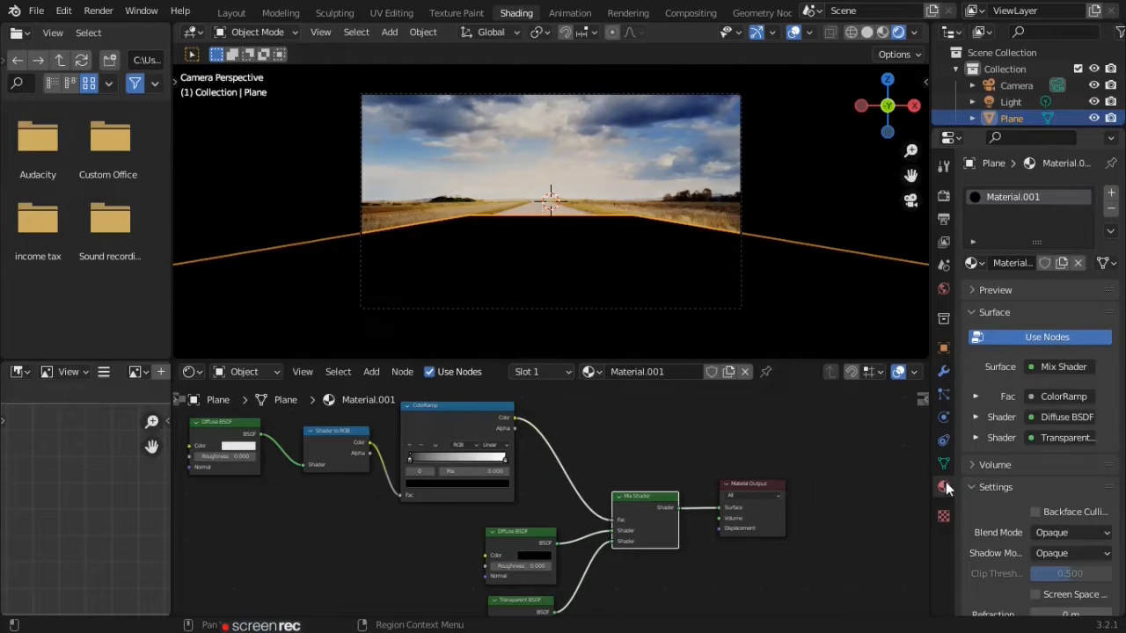
{"action": "scroll", "coordinate": [1012, 390], "scroll_direction": "down", "scroll_amount": 3}
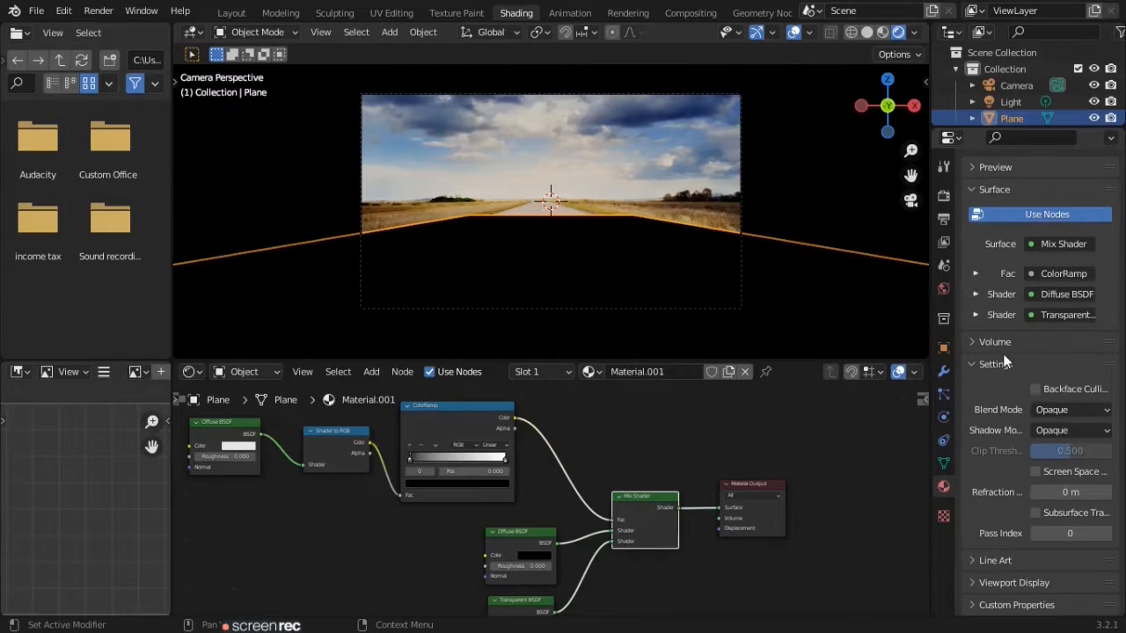
{"action": "left_click", "coordinate": [1064, 411]}
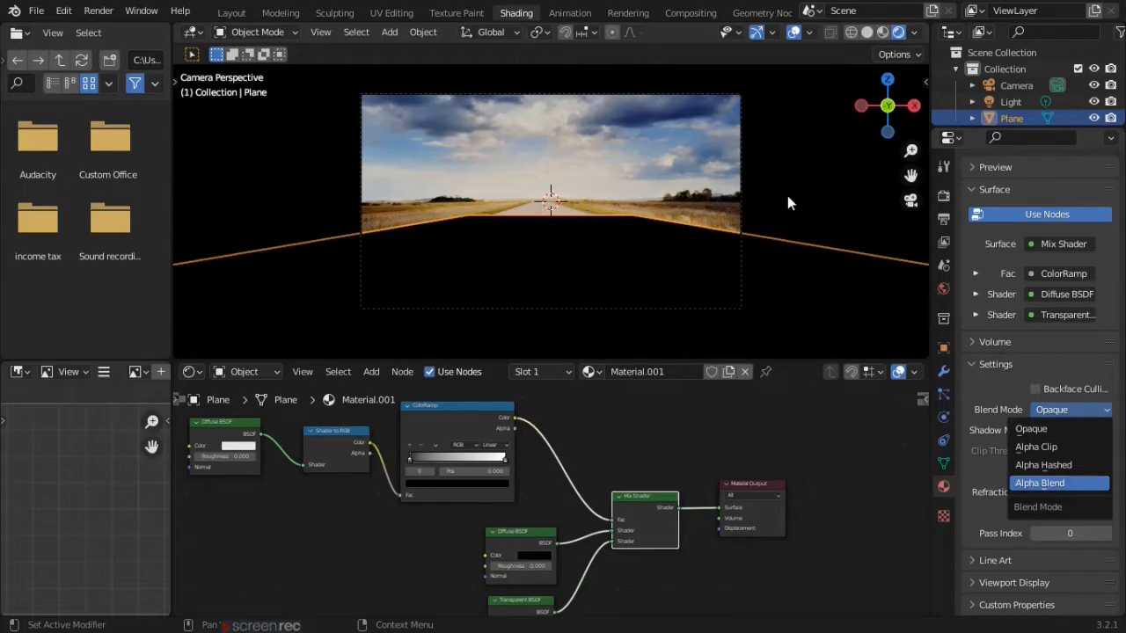
{"action": "key", "text": "Return"}
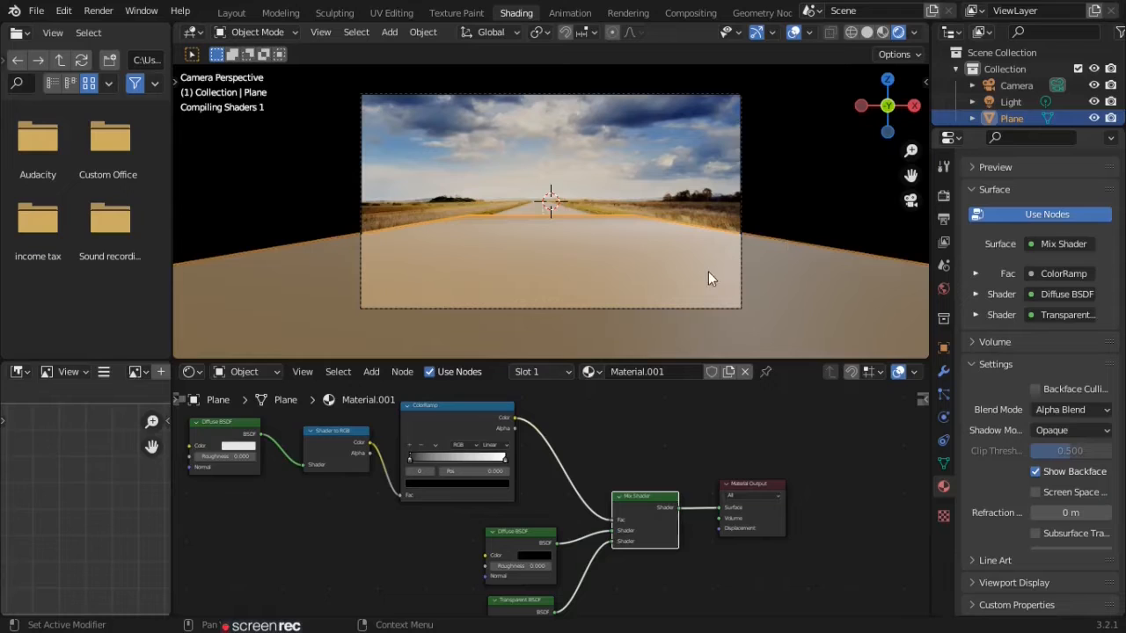
{"action": "middle_click_drag", "start_coordinate": [708, 271], "coordinate": [674, 200]}
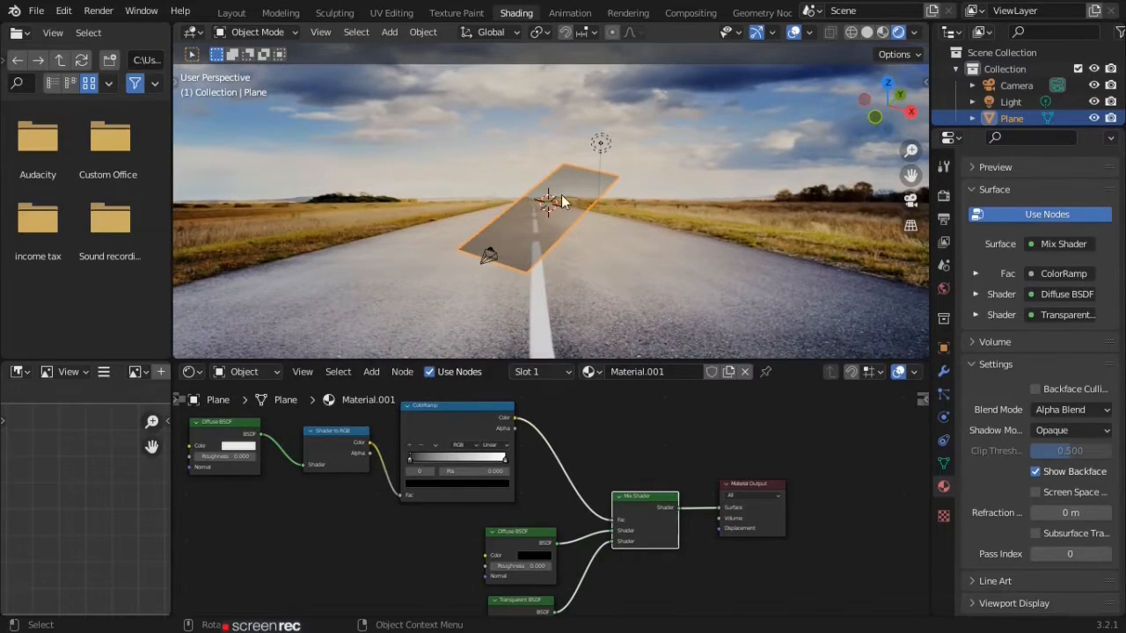
Return to the camera view, change the scene light to a Sun, and set its strength to 5.
{"action": "left_click", "coordinate": [913, 199]}
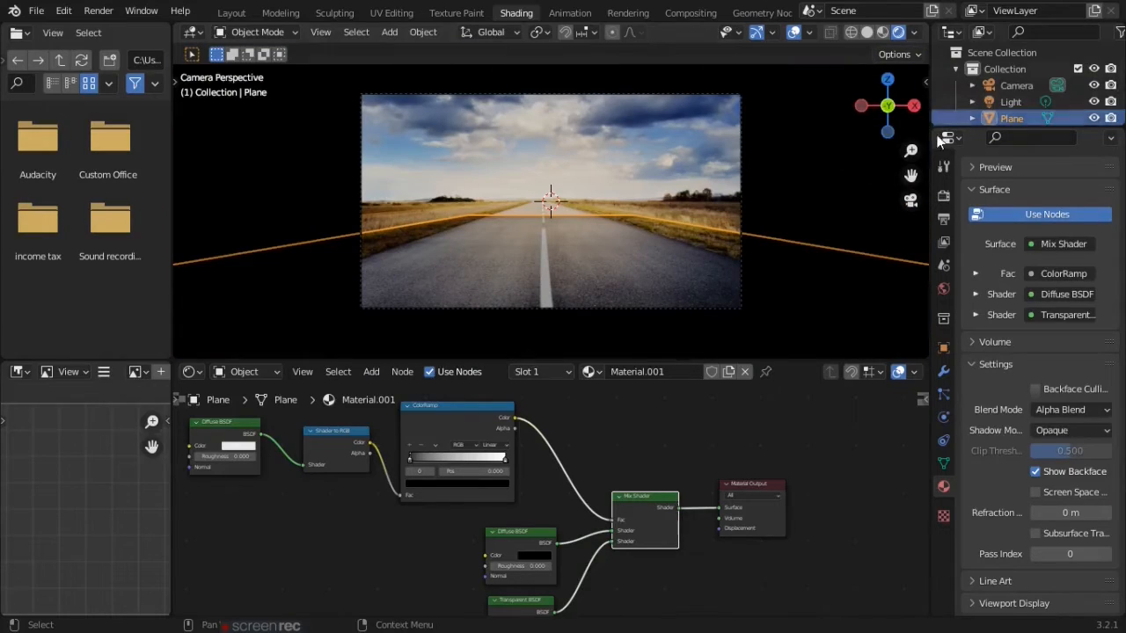
{"action": "left_click", "coordinate": [999, 102]}
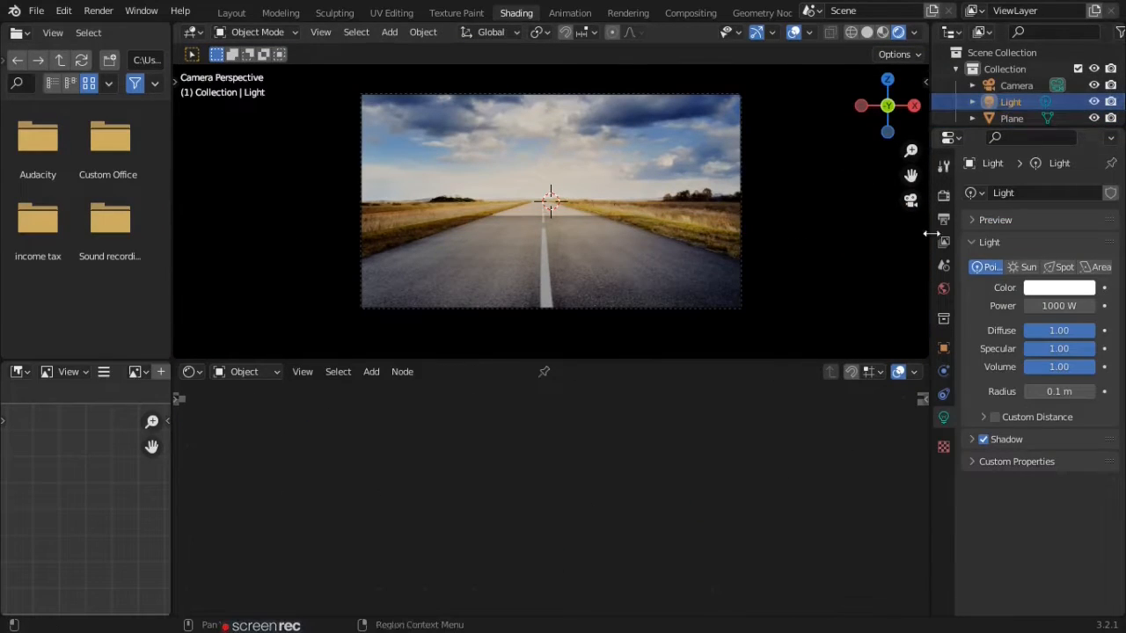
{"action": "left_click", "coordinate": [1025, 267]}
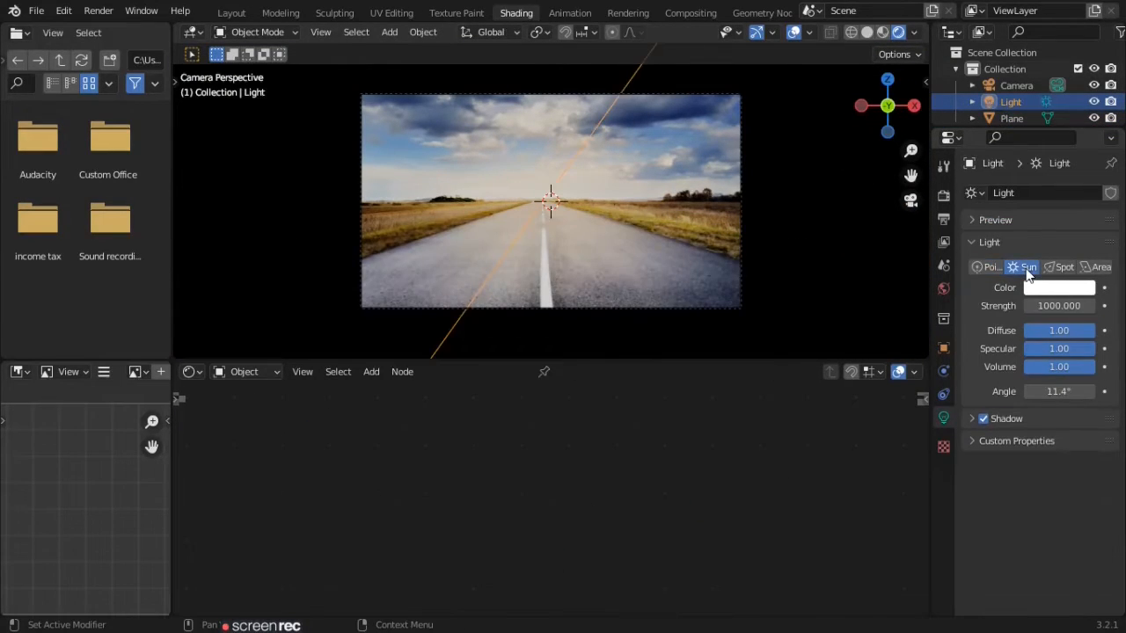
{"action": "left_click", "coordinate": [1062, 306]}
{"action": "type", "text": "5"}
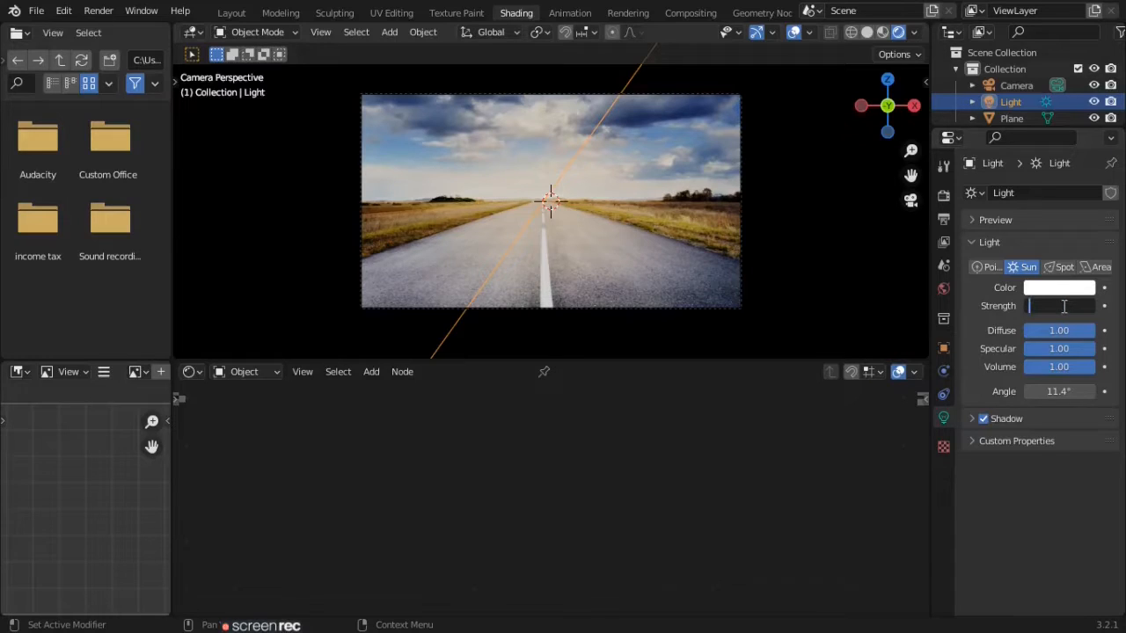
{"action": "key", "text": "Return"}
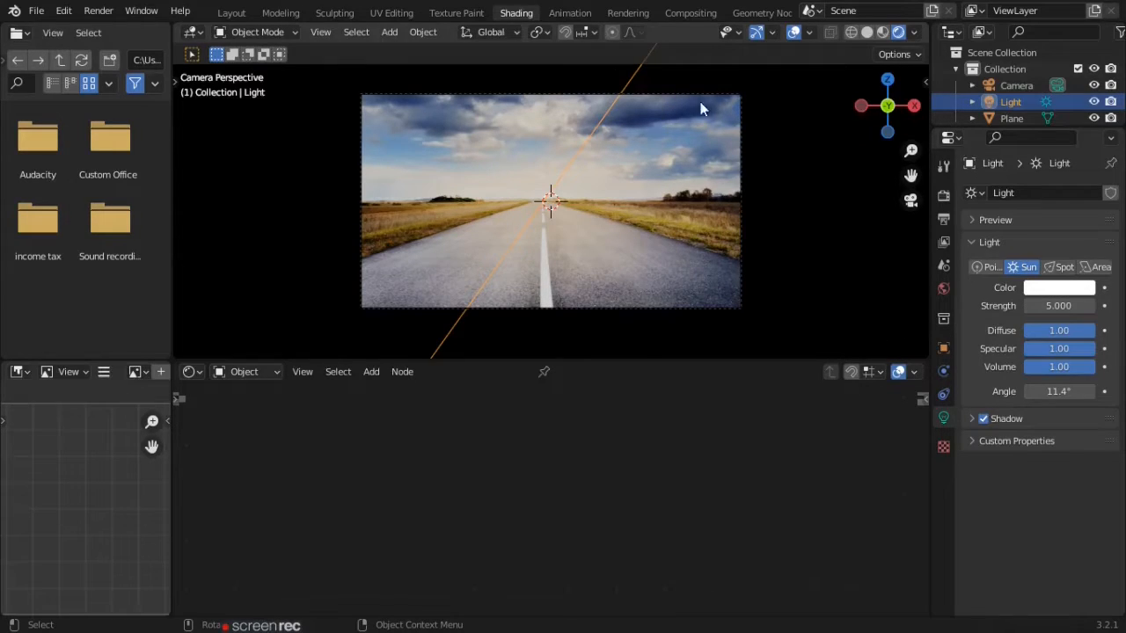
Add a temporary cube, raised and scaled down above the plane, to test the shadow catching, and delete it.
{"action": "key", "text": "shift+a"}
{"action": "mouse_move", "coordinate": [660, 163]}
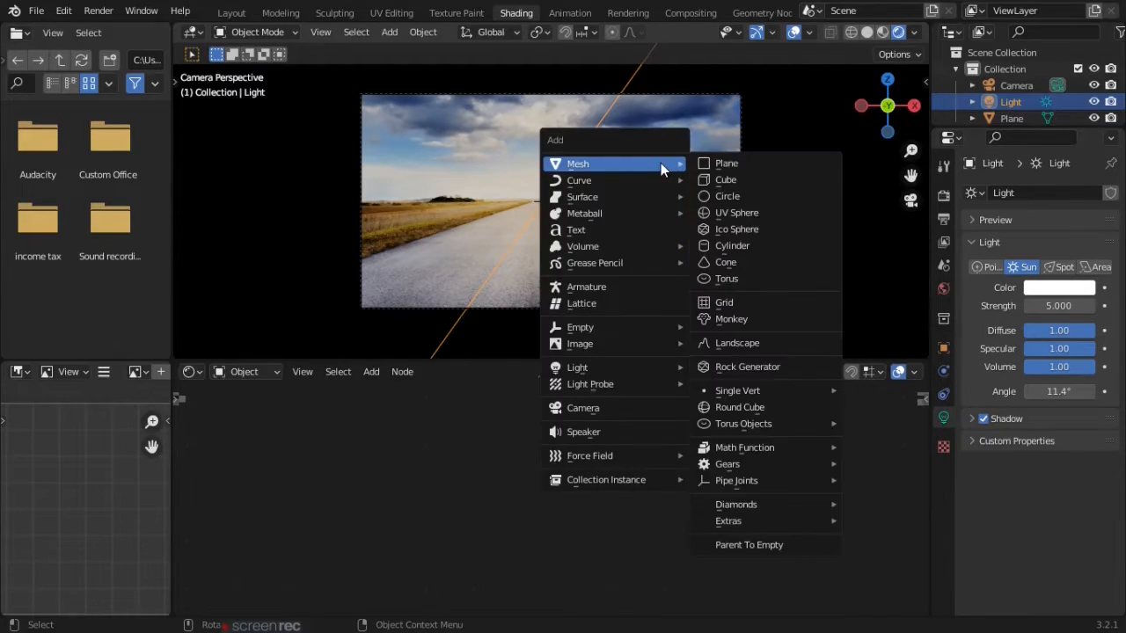
{"action": "left_click", "coordinate": [730, 175]}
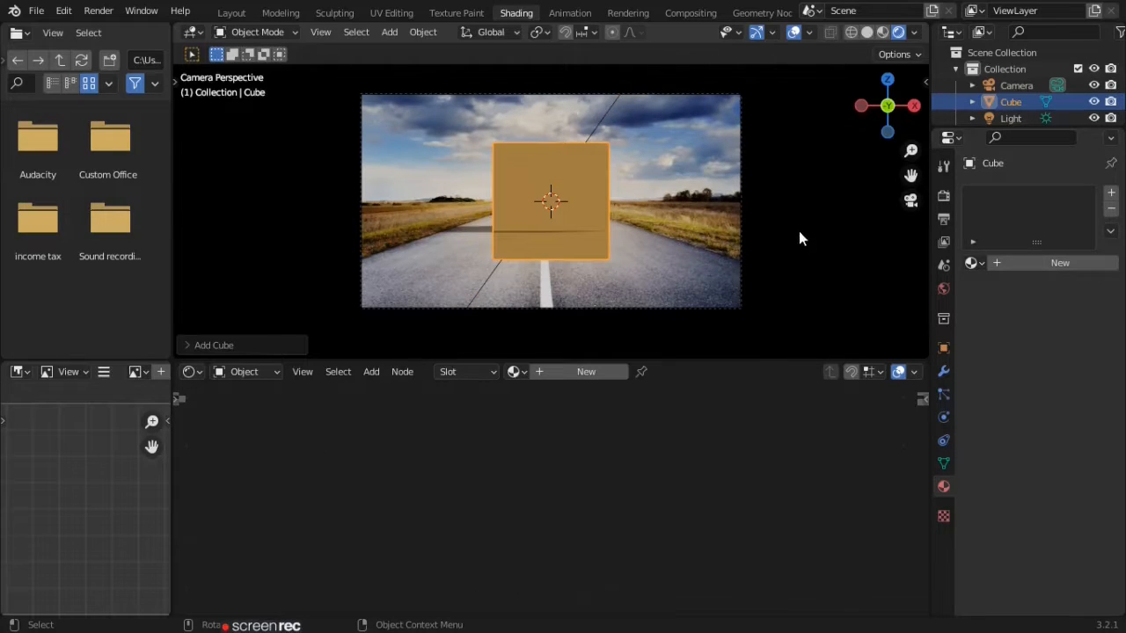
{"action": "key", "text": "g"}
{"action": "key", "text": "z"}
{"action": "left_click", "coordinate": [774, 190]}
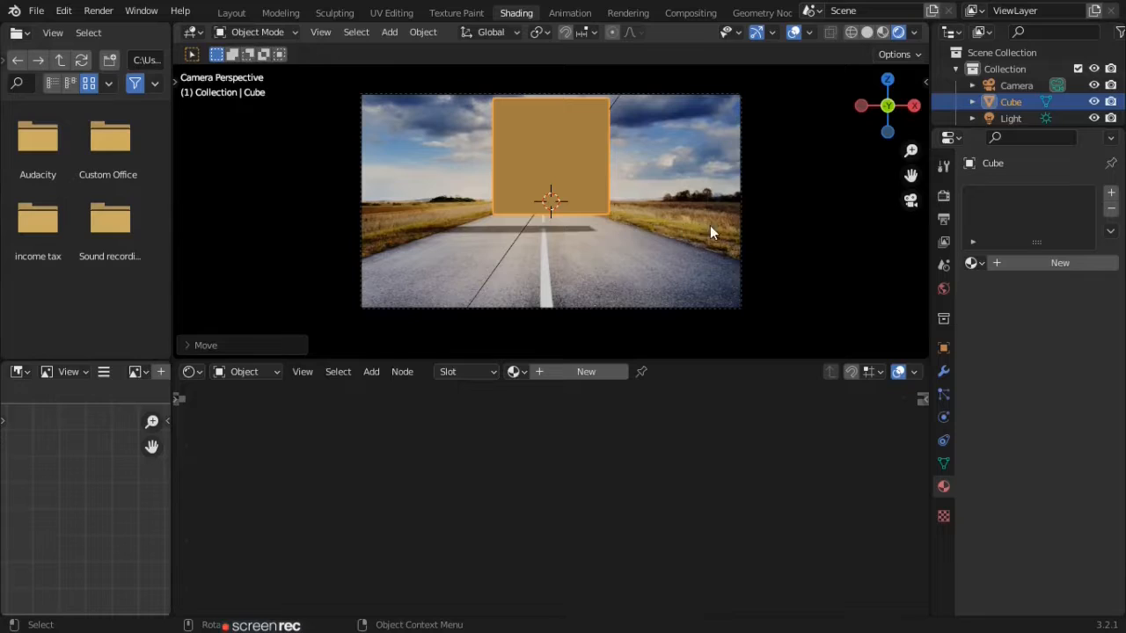
{"action": "key", "text": "s"}
{"action": "left_click", "coordinate": [670, 209]}
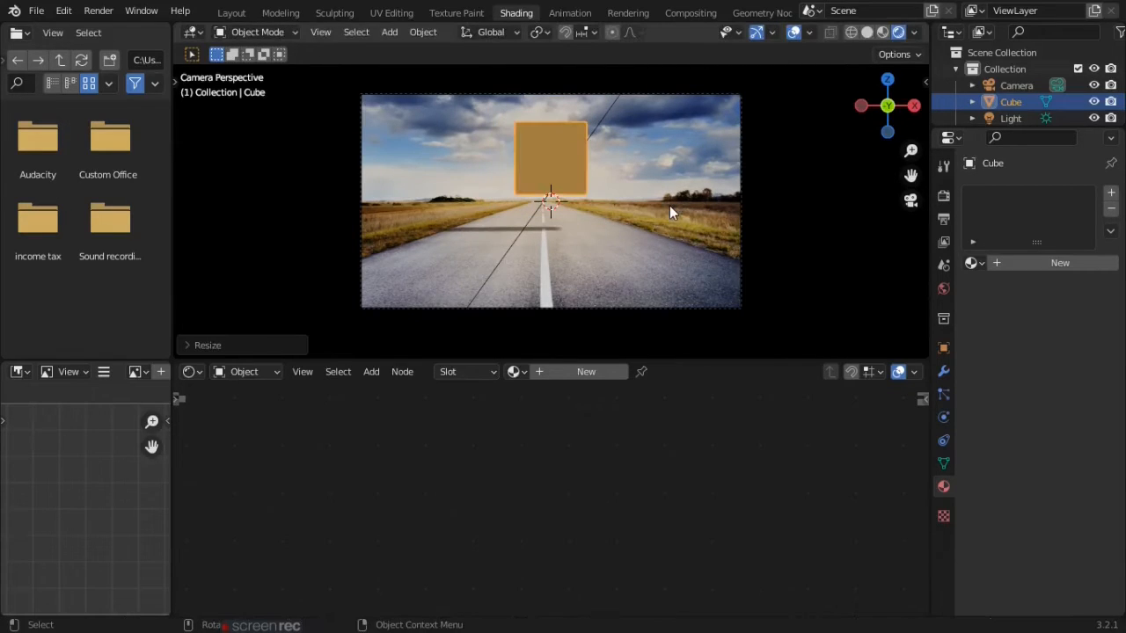
{"action": "key", "text": "Delete"}
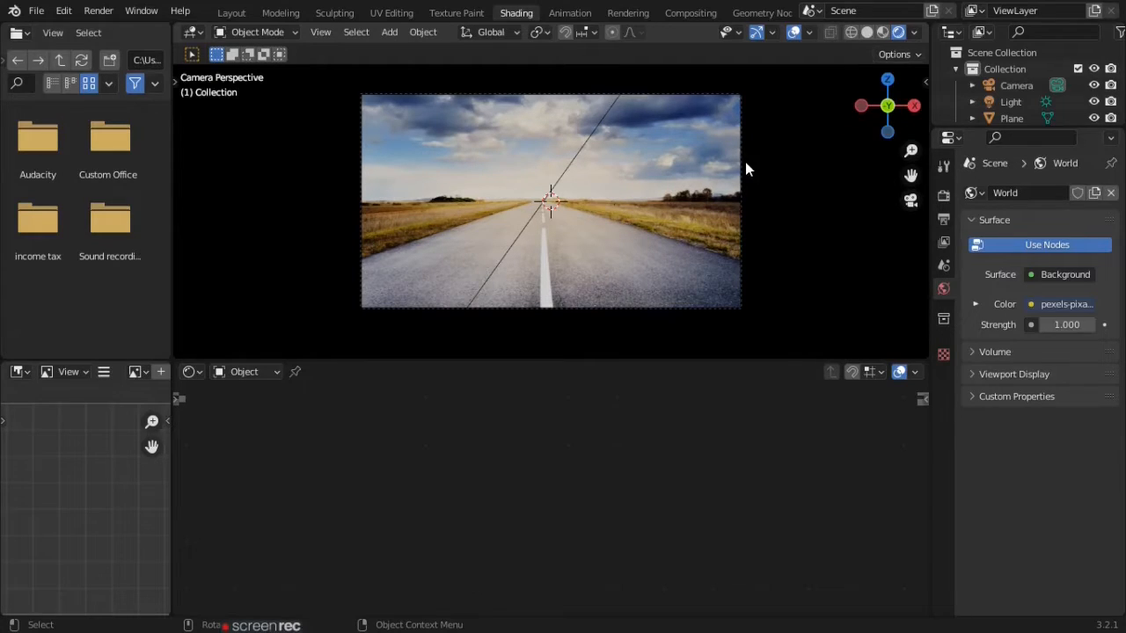
Import the car model as glTF 2.0 from scene.gltf in the aventador_svj_black-ghosttm folder.
{"action": "left_click", "coordinate": [39, 12]}
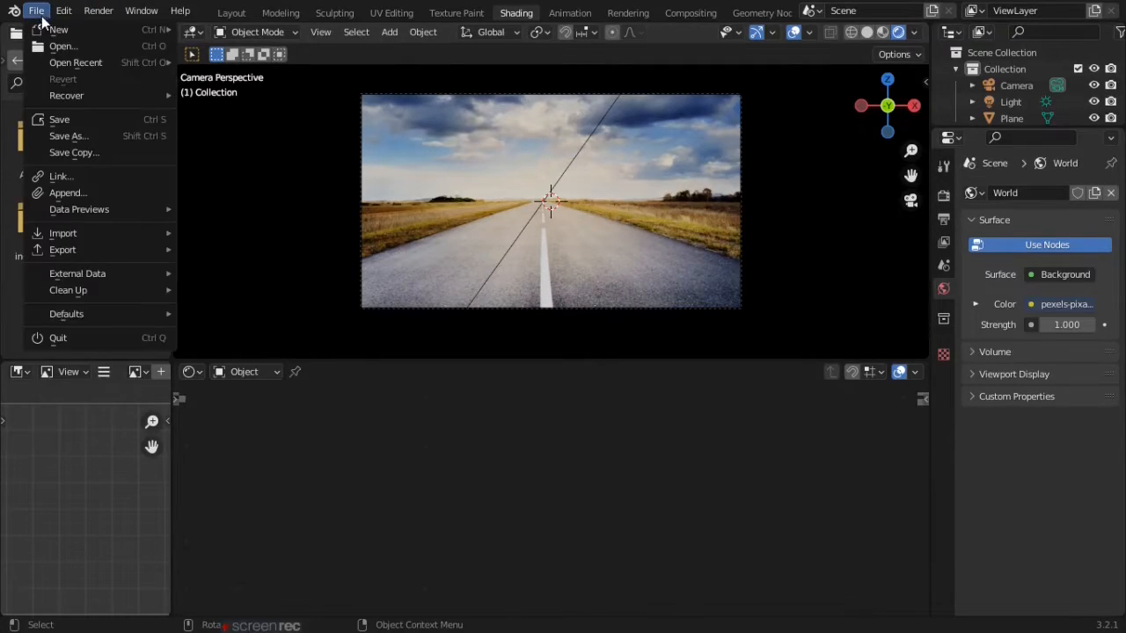
{"action": "mouse_move", "coordinate": [102, 234]}
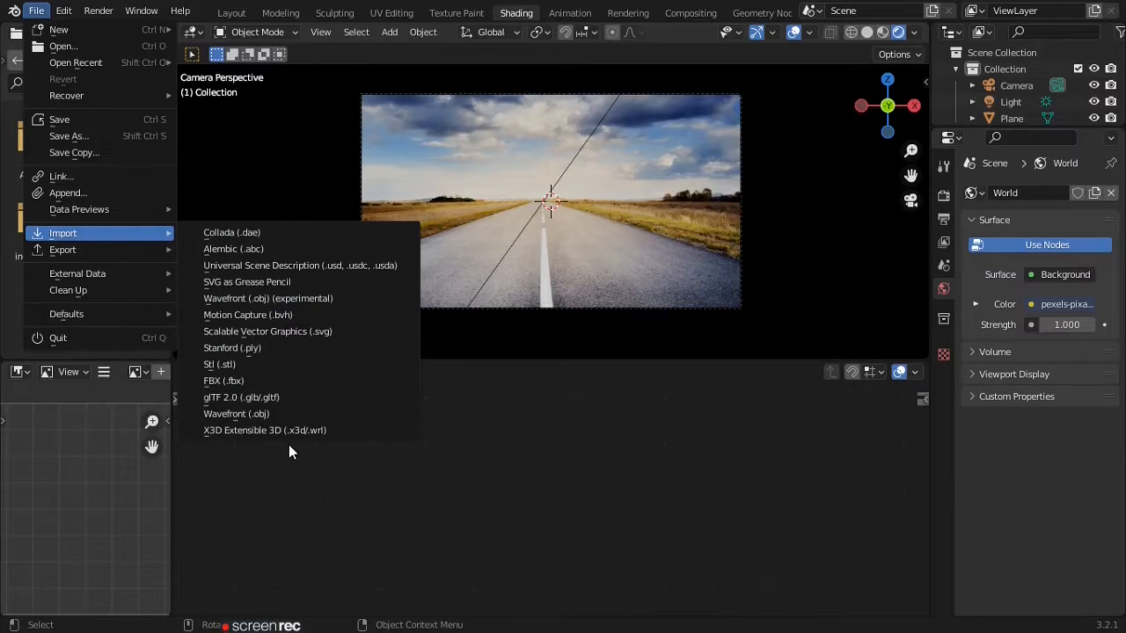
{"action": "left_click", "coordinate": [249, 397]}
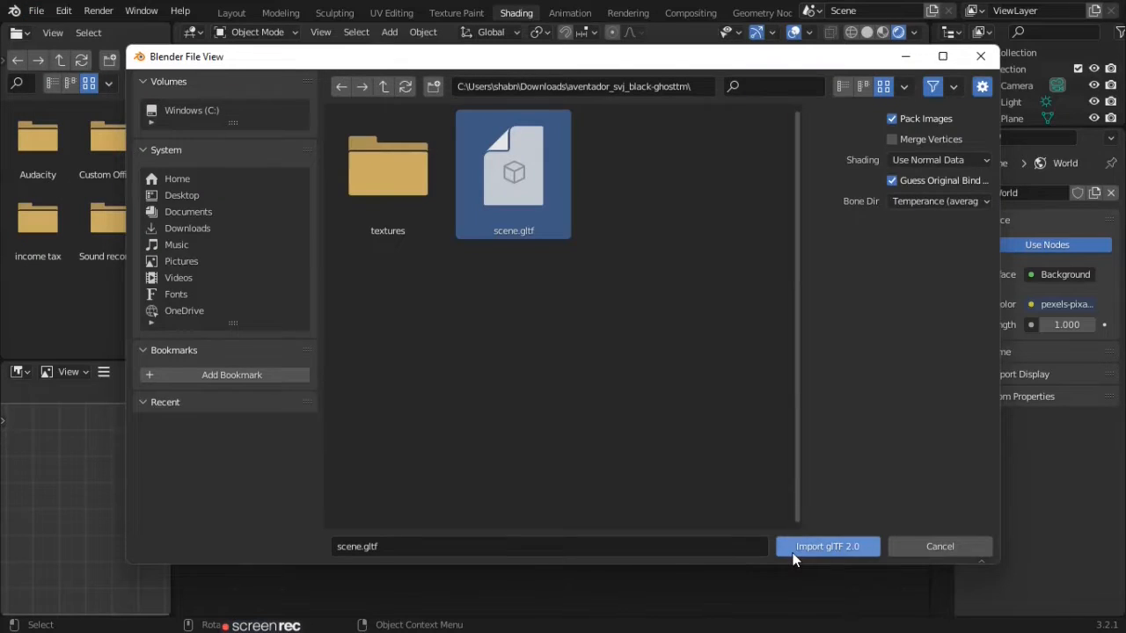
{"action": "left_click", "coordinate": [827, 555]}
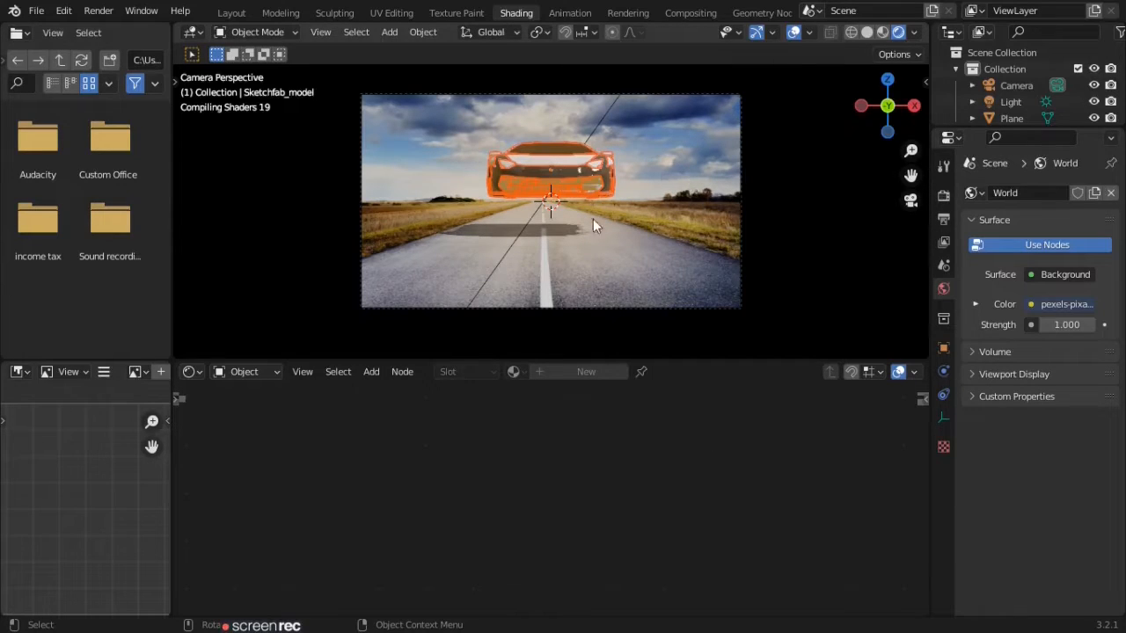
Rotate the imported car around the global Z axis to a three-quarter front view, and lower it along Z onto the road.
{"action": "middle_click_drag", "start_coordinate": [540, 223], "coordinate": [662, 190]}
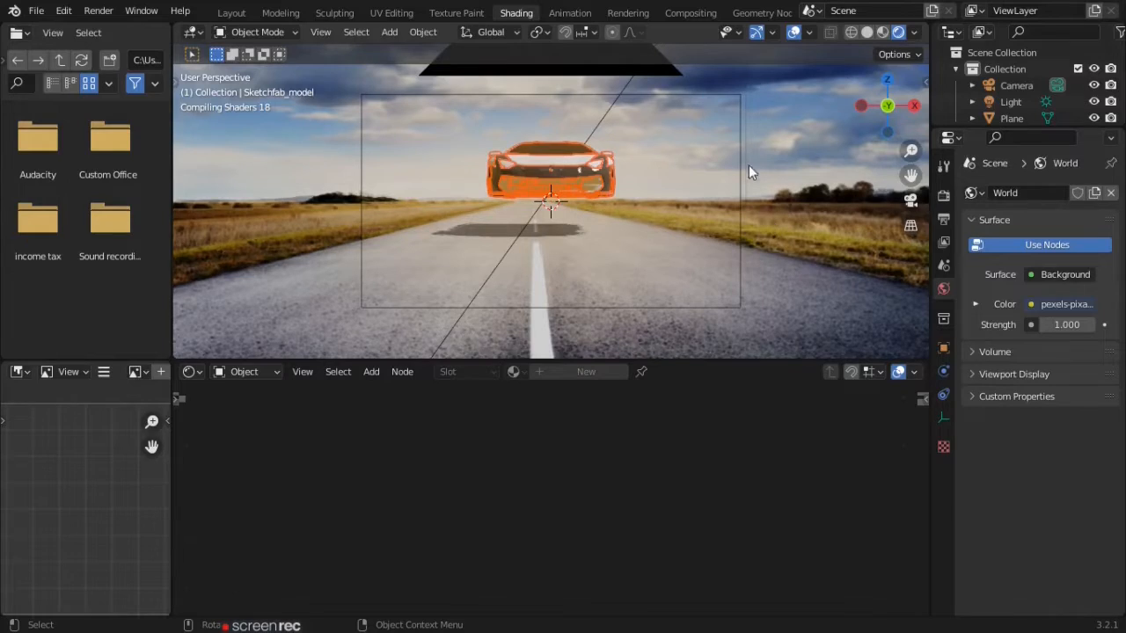
{"action": "key", "text": "KP_0"}
{"action": "key", "text": "r"}
{"action": "key", "text": "z"}
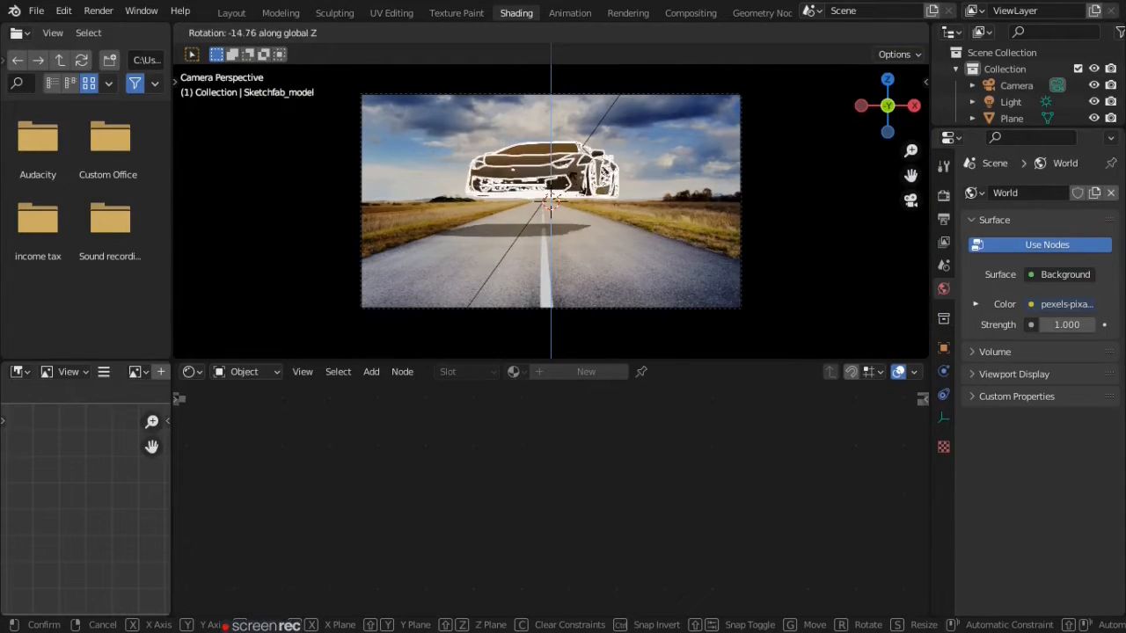
{"action": "left_click", "coordinate": [570, 183]}
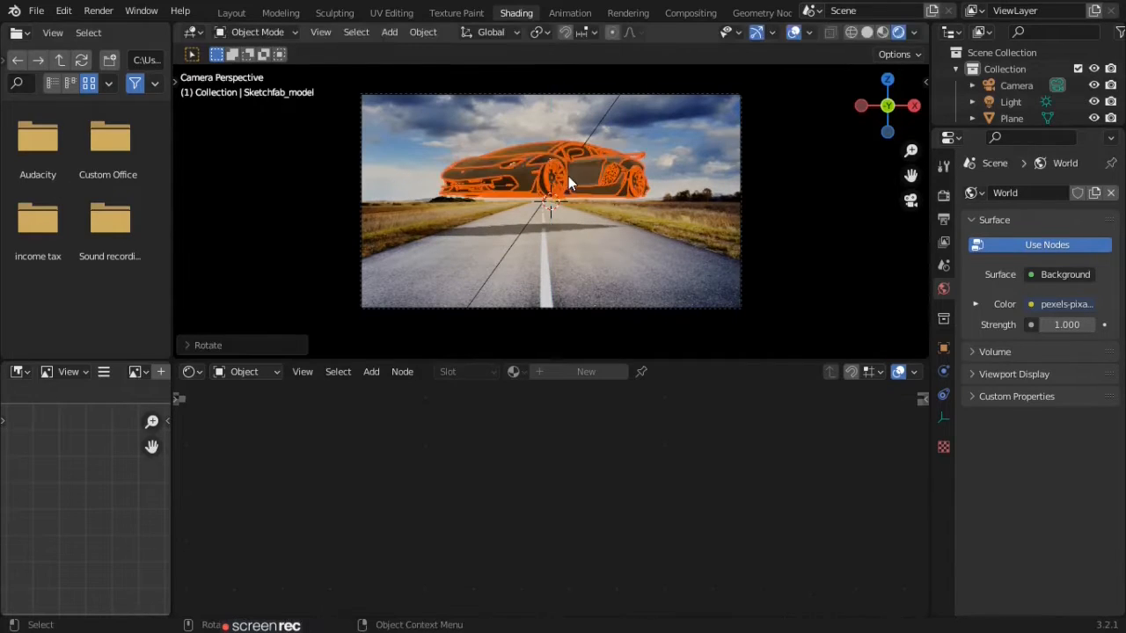
{"action": "key", "text": "g"}
{"action": "key", "text": "z"}
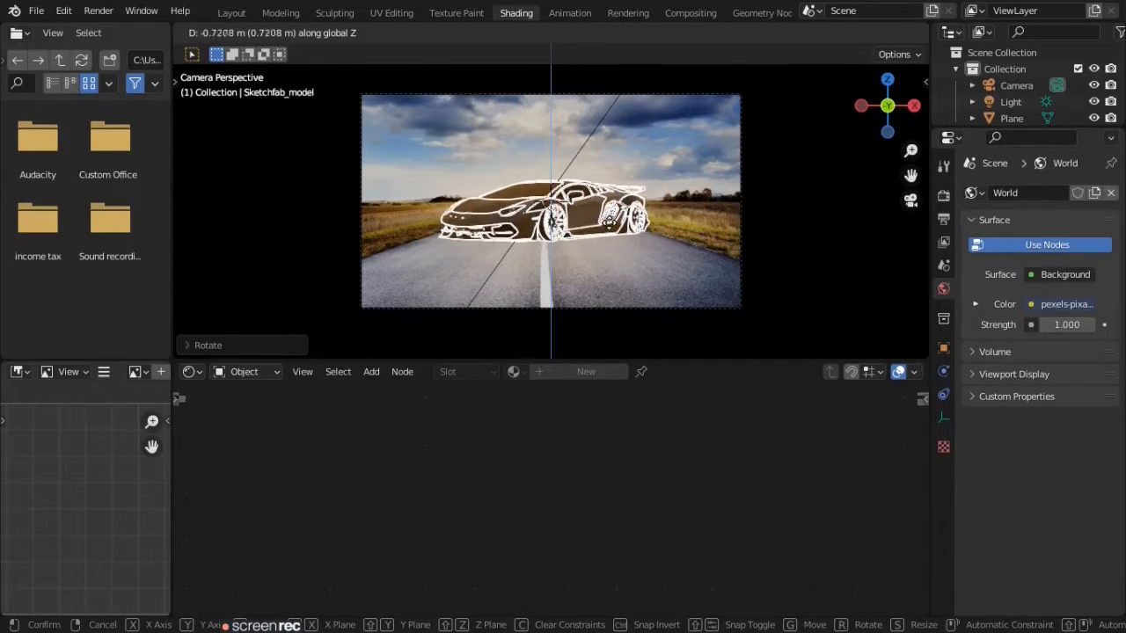
{"action": "left_click", "coordinate": [609, 219]}
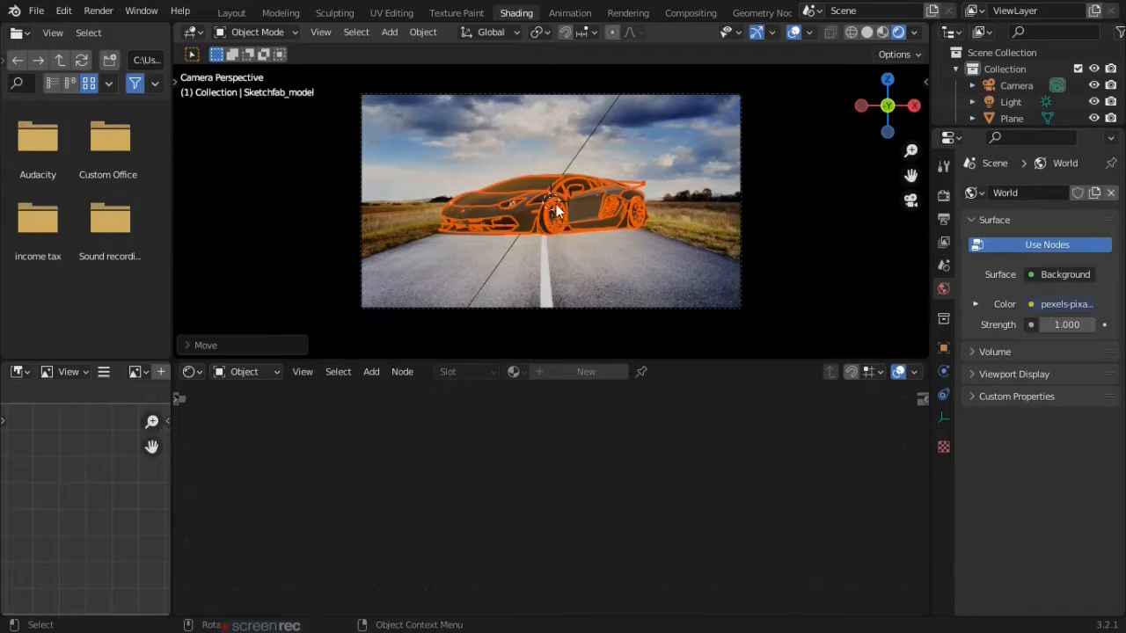
In a wireframe side view, raise the car about 0.05 m along Z so its tyres rest on the plane.
{"action": "left_click", "coordinate": [914, 107]}
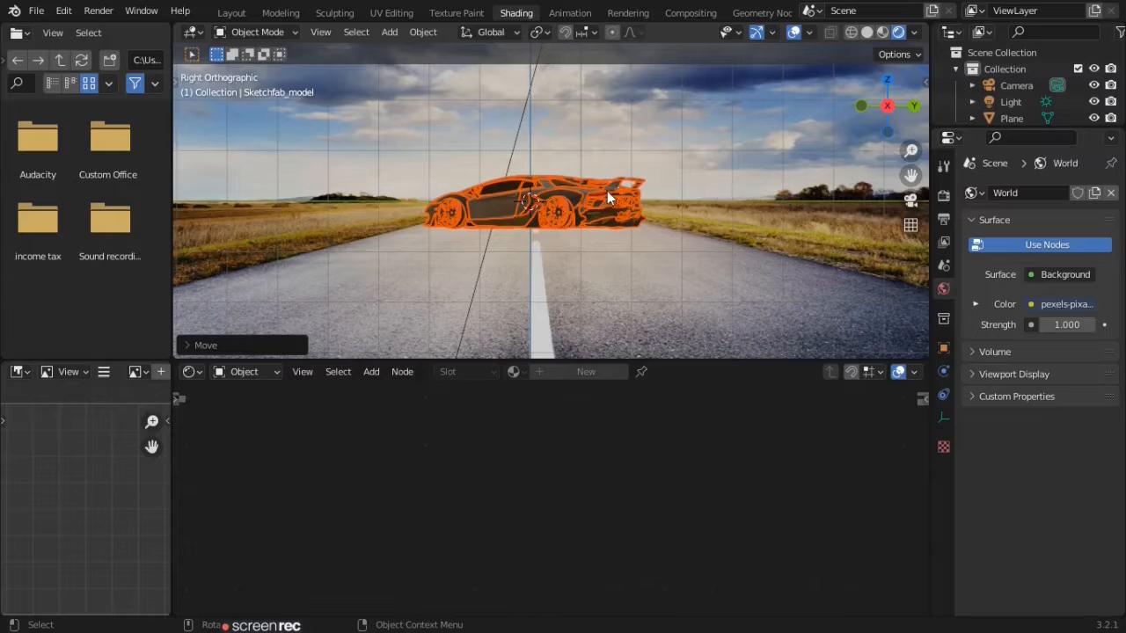
{"action": "key", "text": "z"}
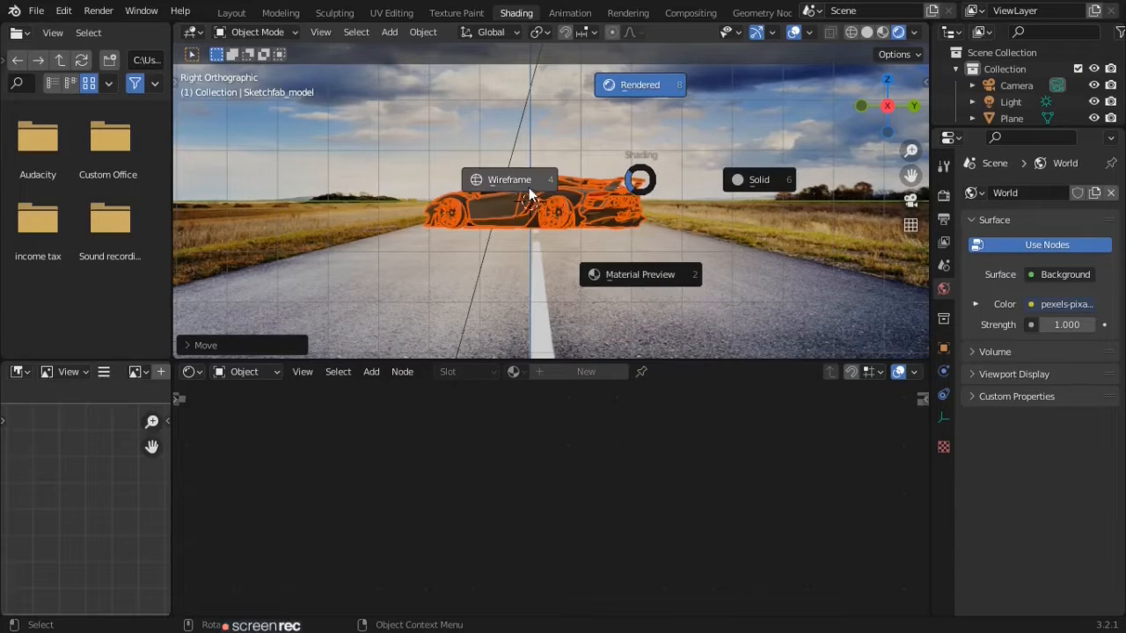
{"action": "left_click", "coordinate": [521, 178]}
{"action": "scroll", "coordinate": [792, 222], "scroll_direction": "up", "scroll_amount": 8}
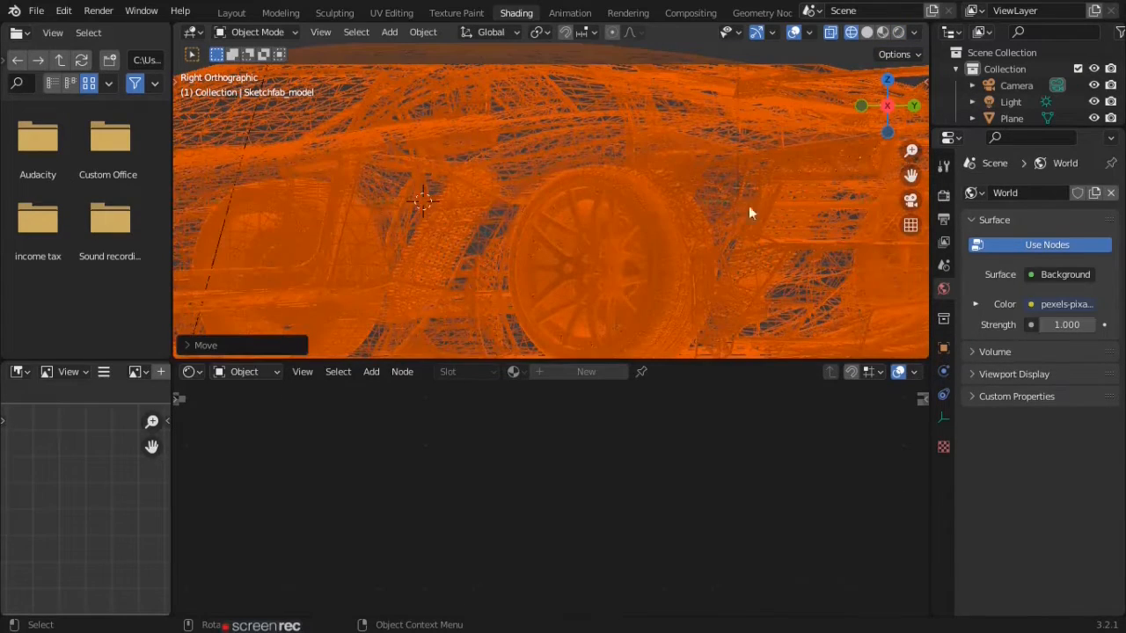
{"action": "middle_click_drag", "start_coordinate": [585, 229], "coordinate": [616, 48], "text": "shift"}
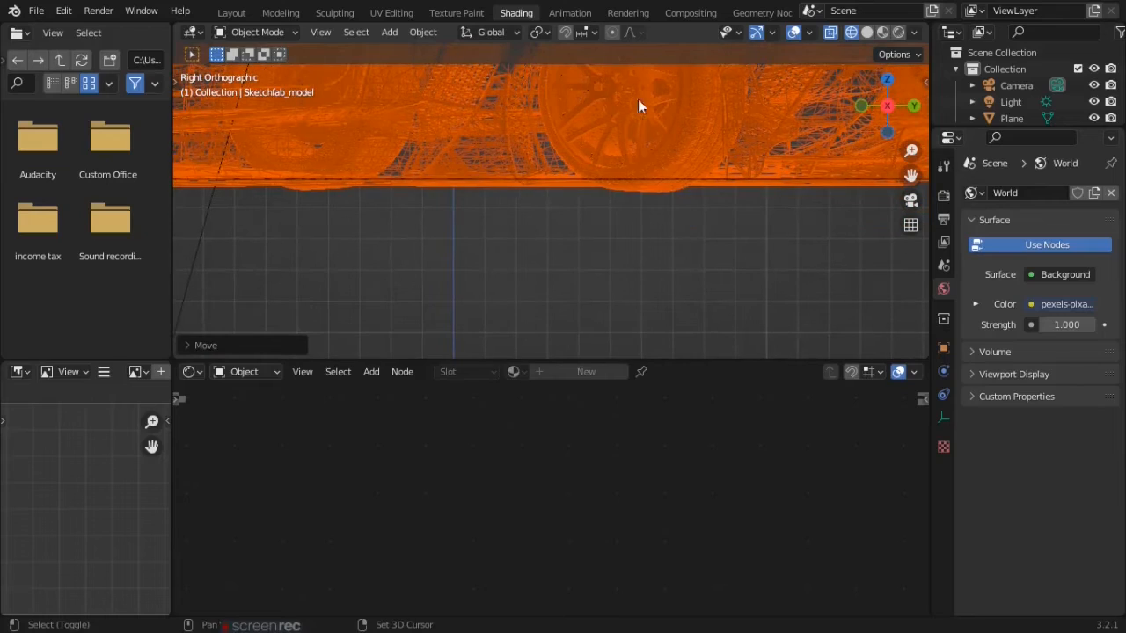
{"action": "scroll", "coordinate": [674, 220], "scroll_direction": "up", "scroll_amount": 1}
{"action": "middle_click_drag", "start_coordinate": [674, 226], "coordinate": [658, 206]}
{"action": "scroll", "coordinate": [658, 206], "scroll_direction": "up", "scroll_amount": 2}
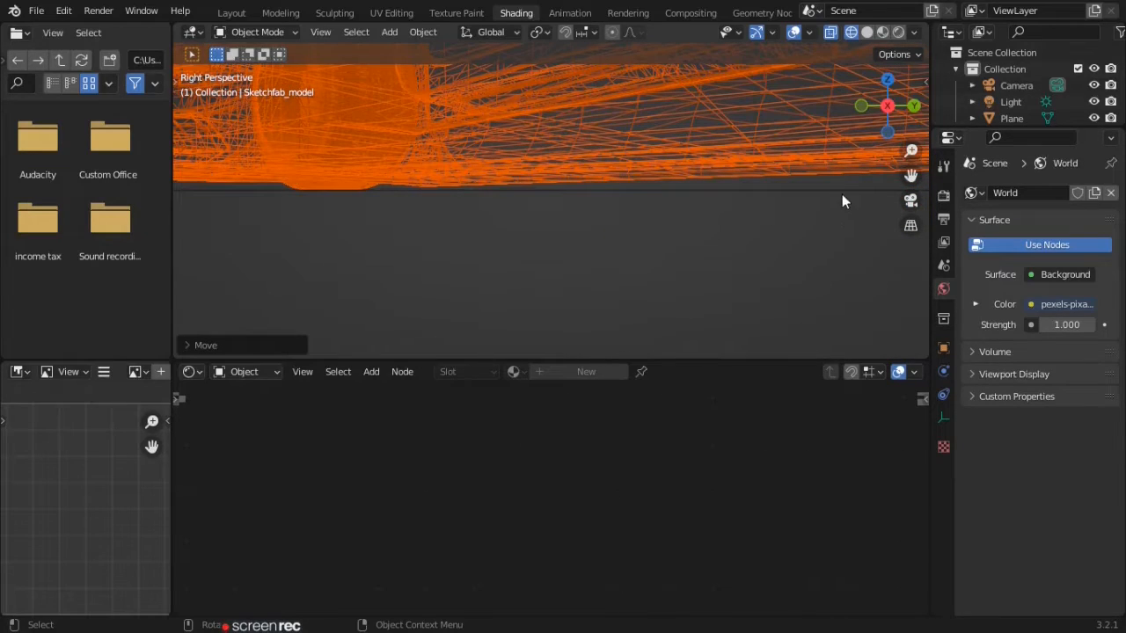
{"action": "left_click", "coordinate": [883, 111]}
{"action": "scroll", "coordinate": [768, 180], "scroll_direction": "up", "scroll_amount": 3, "text": "shift"}
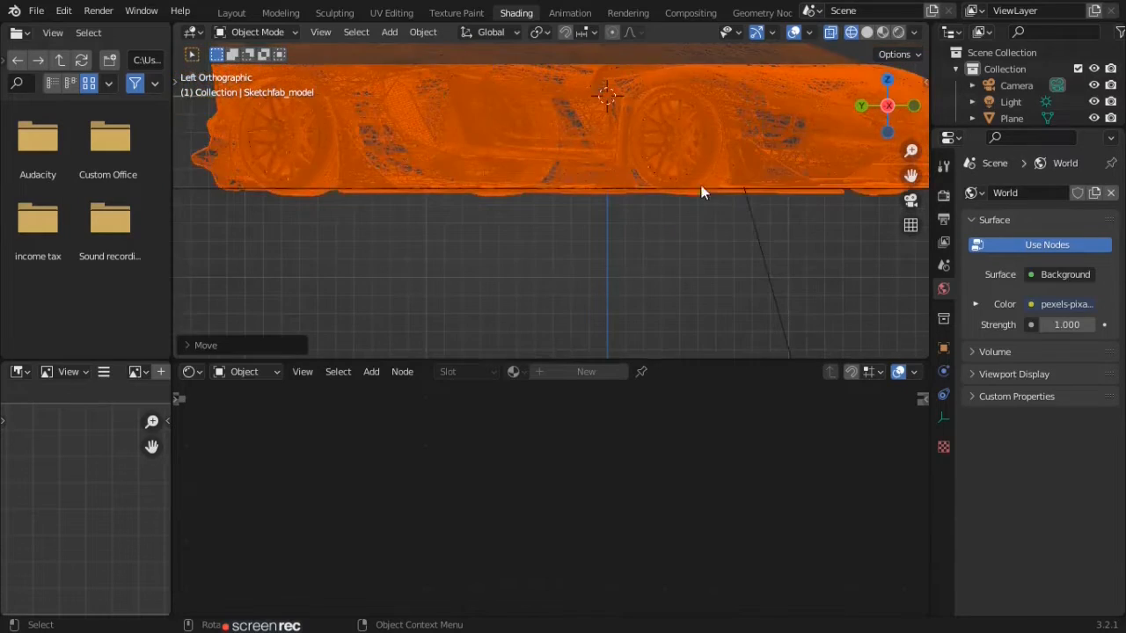
{"action": "scroll", "coordinate": [701, 189], "scroll_direction": "down", "scroll_amount": 2, "text": "shift"}
{"action": "scroll", "coordinate": [589, 203], "scroll_direction": "up", "scroll_amount": 3, "text": "shift"}
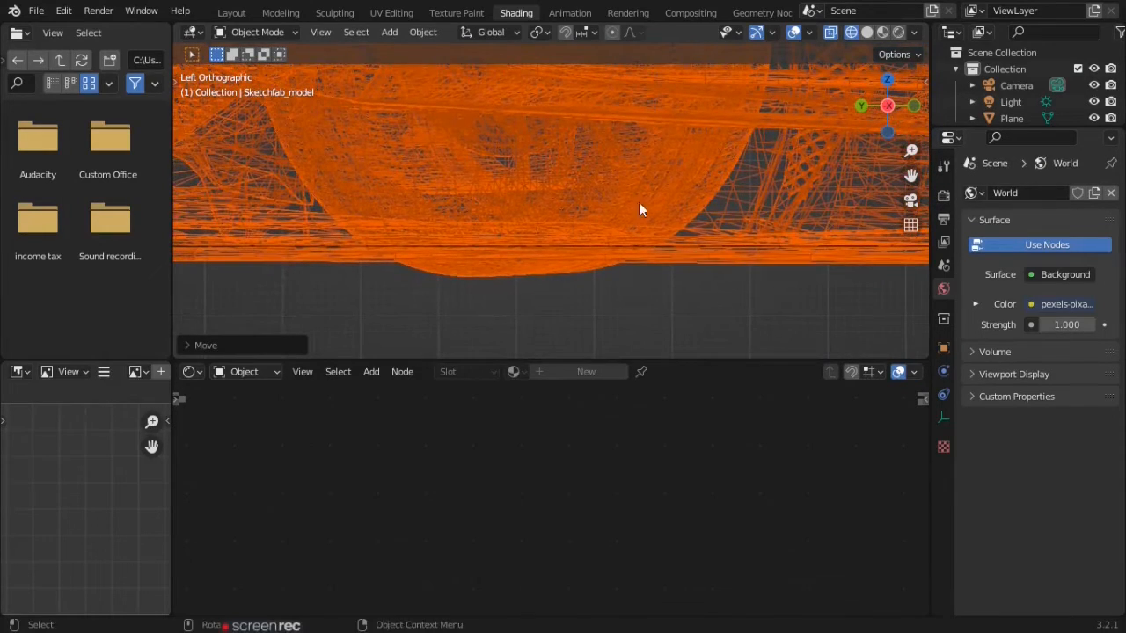
{"action": "key", "text": "g"}
{"action": "key", "text": "z"}
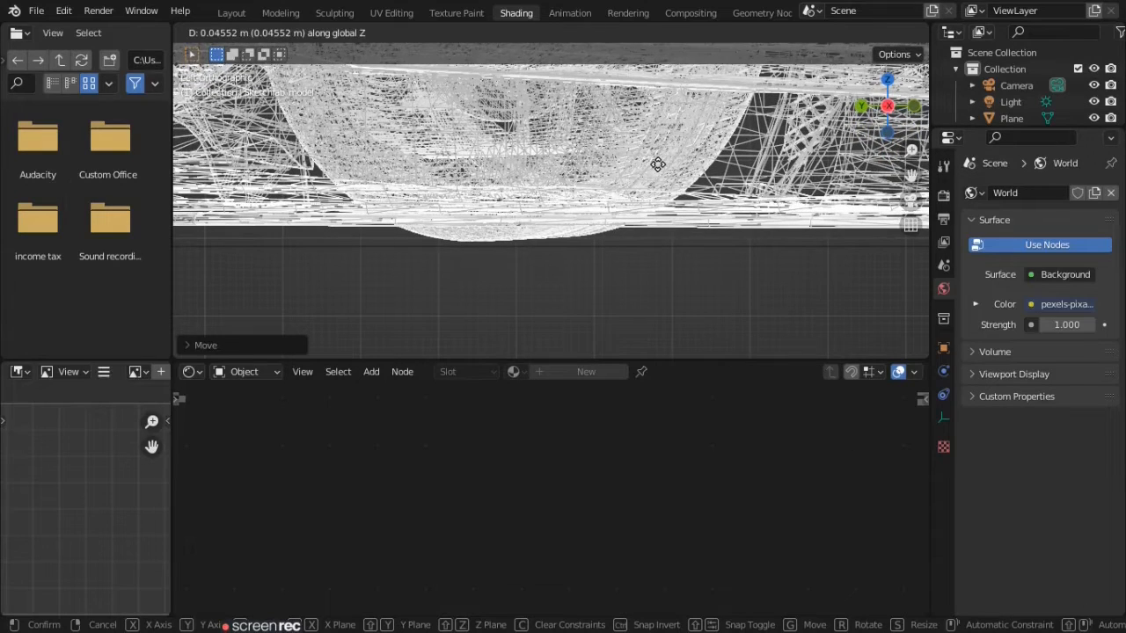
{"action": "left_click", "coordinate": [658, 167]}
Tilt the car about 1° around the global X axis to level its front and rear wheels with the plane.
{"action": "scroll", "coordinate": [668, 217], "scroll_direction": "up", "scroll_amount": 4}
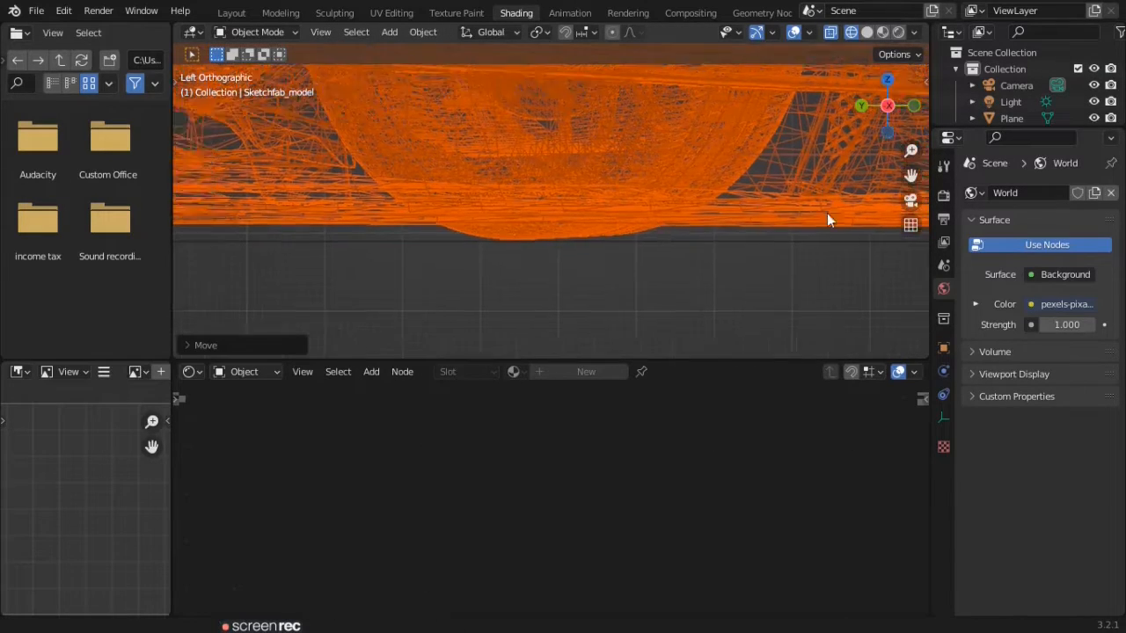
{"action": "scroll", "coordinate": [204, 287], "scroll_direction": "up", "scroll_amount": 5}
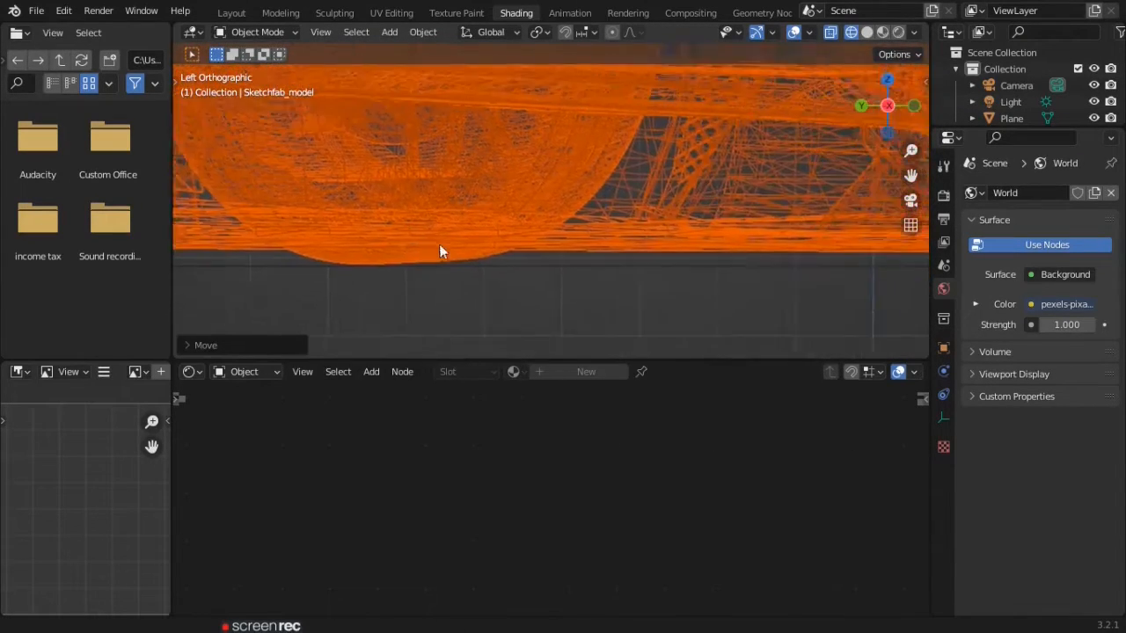
{"action": "scroll", "coordinate": [800, 242], "scroll_direction": "up", "scroll_amount": 3}
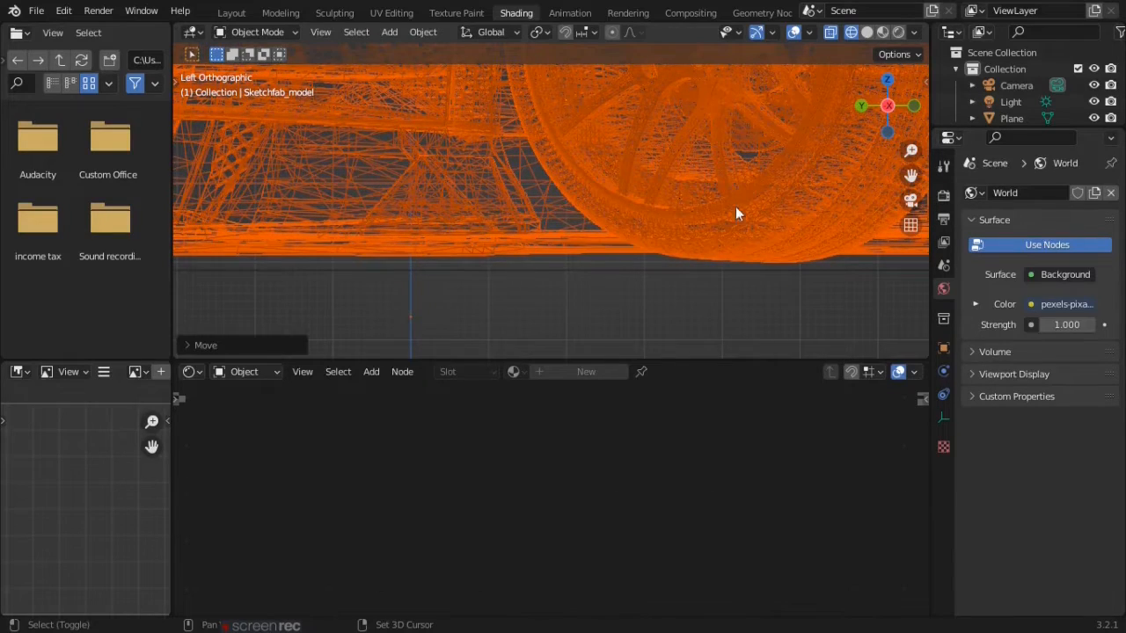
{"action": "middle_click_drag", "start_coordinate": [735, 206], "coordinate": [618, 273], "text": "shift"}
{"action": "key", "text": "r"}
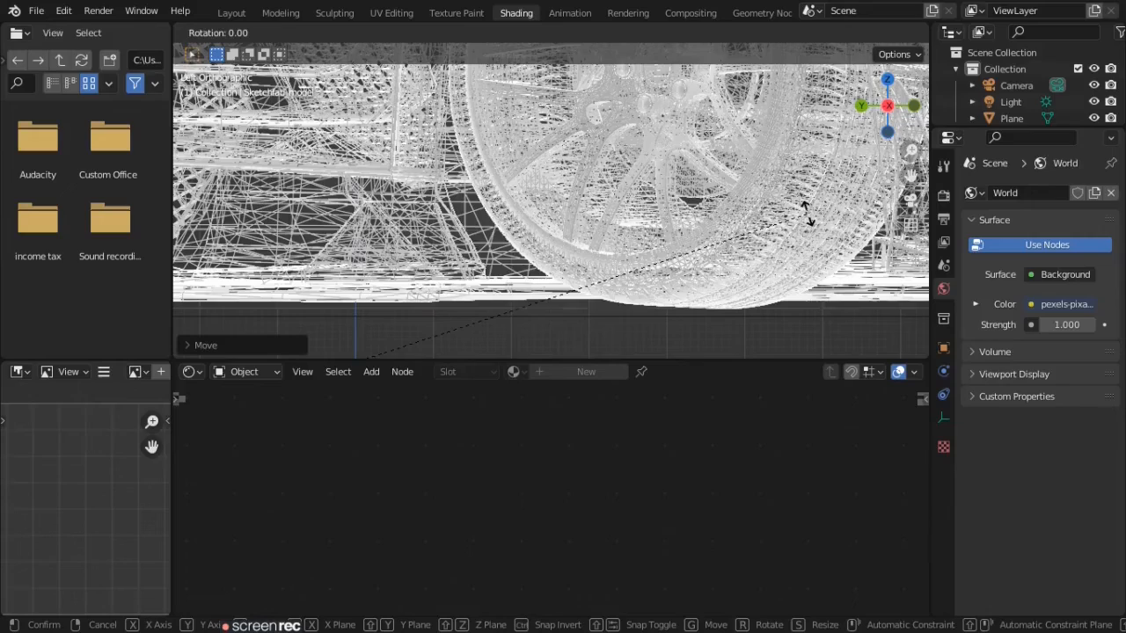
{"action": "key", "text": "x"}
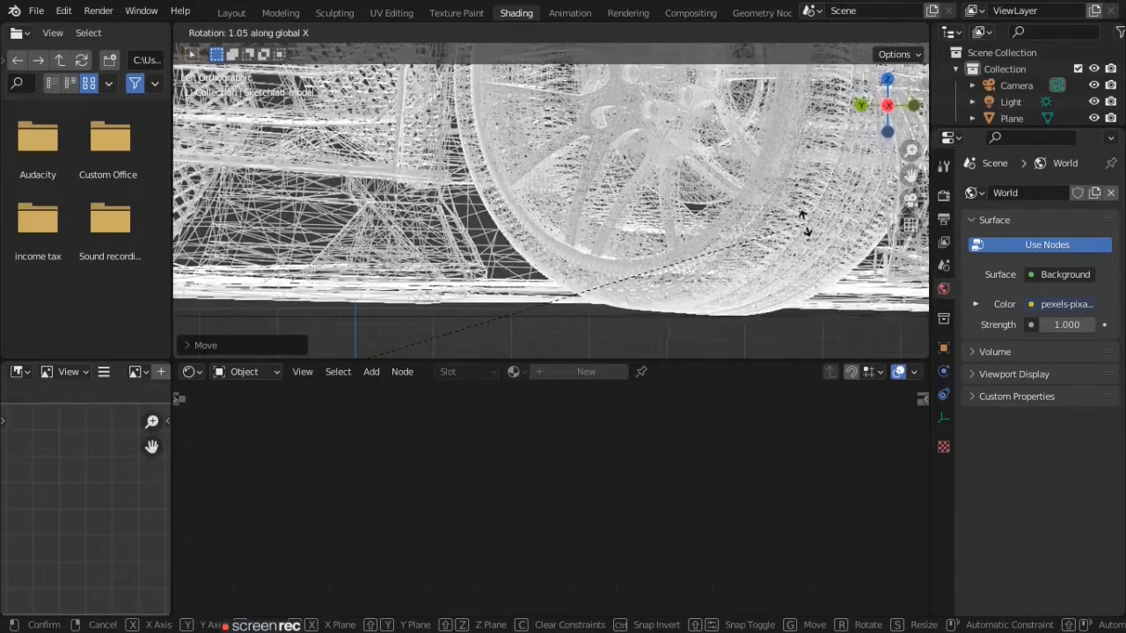
{"action": "left_click", "coordinate": [806, 227]}
{"action": "middle_click_drag", "start_coordinate": [757, 202], "coordinate": [589, 246], "text": "shift"}
Look through the camera in rendered shading and scale the car down slightly.
{"action": "key", "text": "KP_0"}
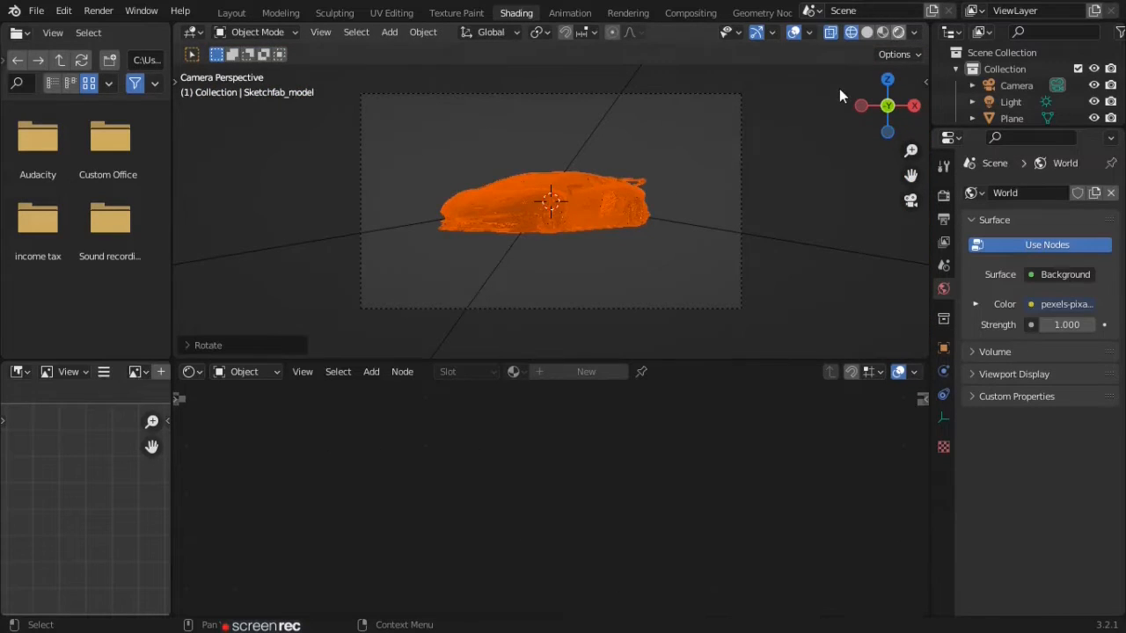
{"action": "key", "text": "z"}
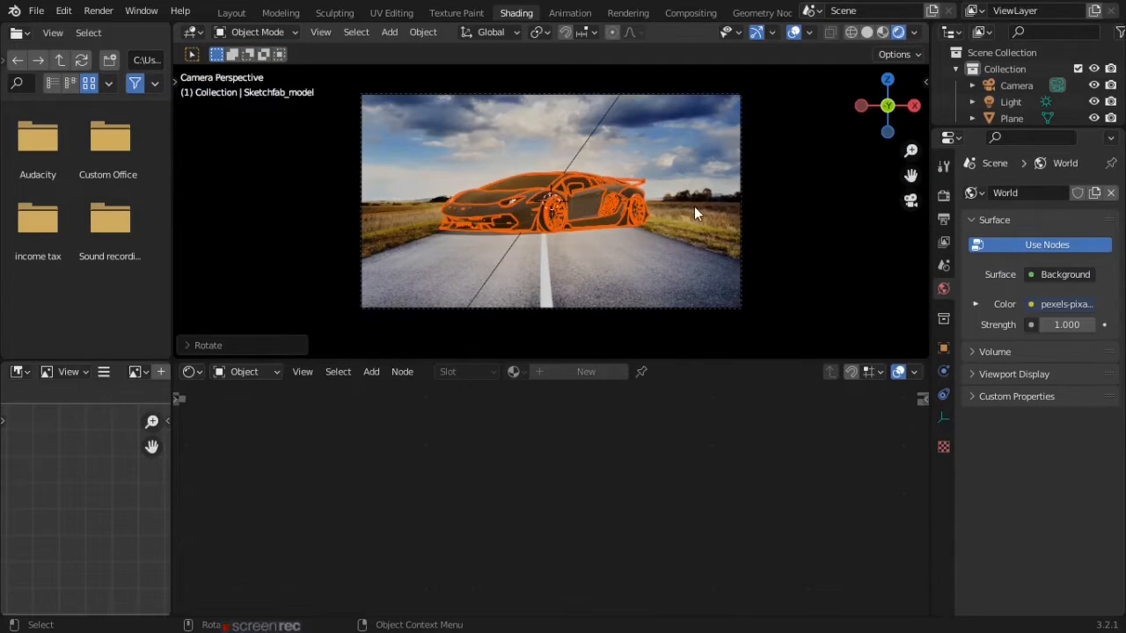
{"action": "key", "text": "s"}
{"action": "left_click", "coordinate": [673, 206]}
{"action": "key", "text": "s"}
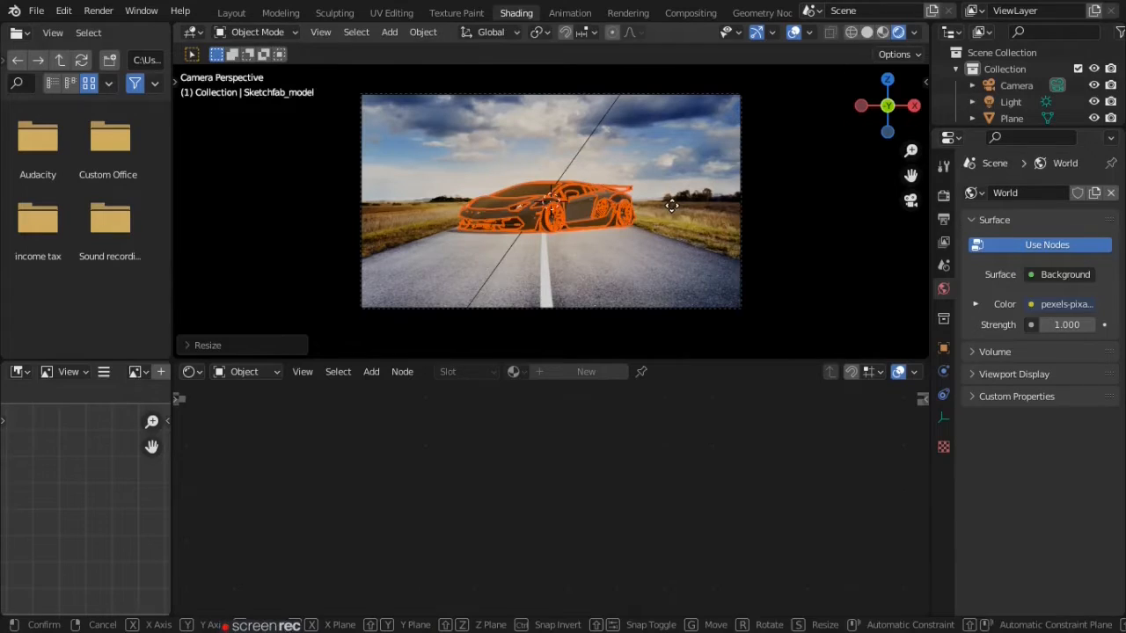
Move the car about 2 m toward the camera along the global Y axis, and scale it down to fit the road.
{"action": "key", "text": "g"}
{"action": "key", "text": "y"}
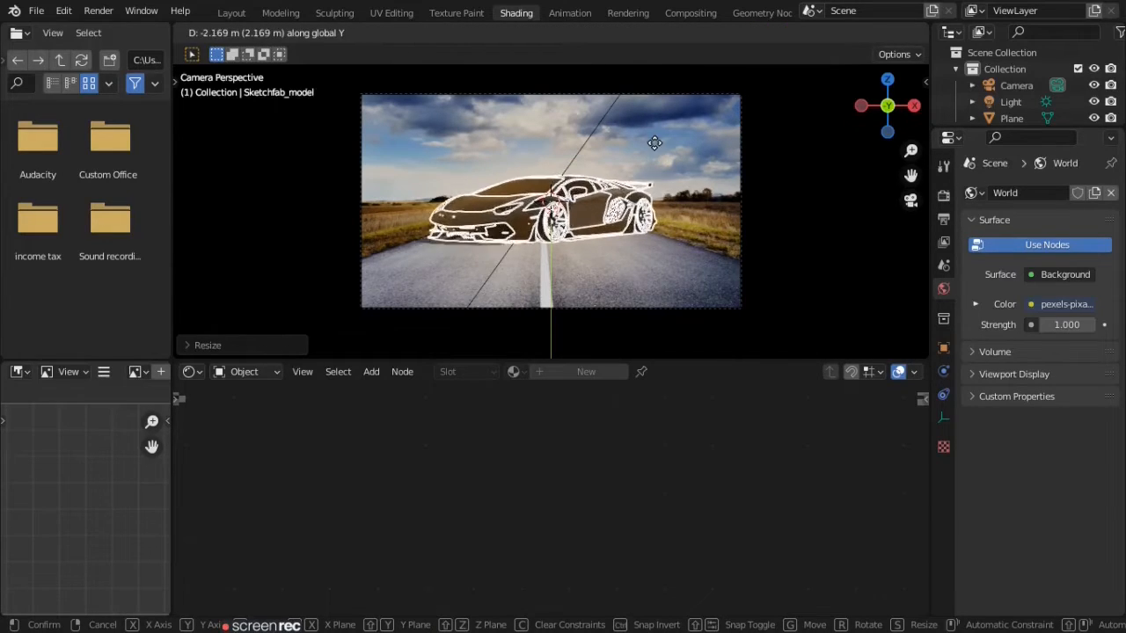
{"action": "left_click", "coordinate": [662, 167]}
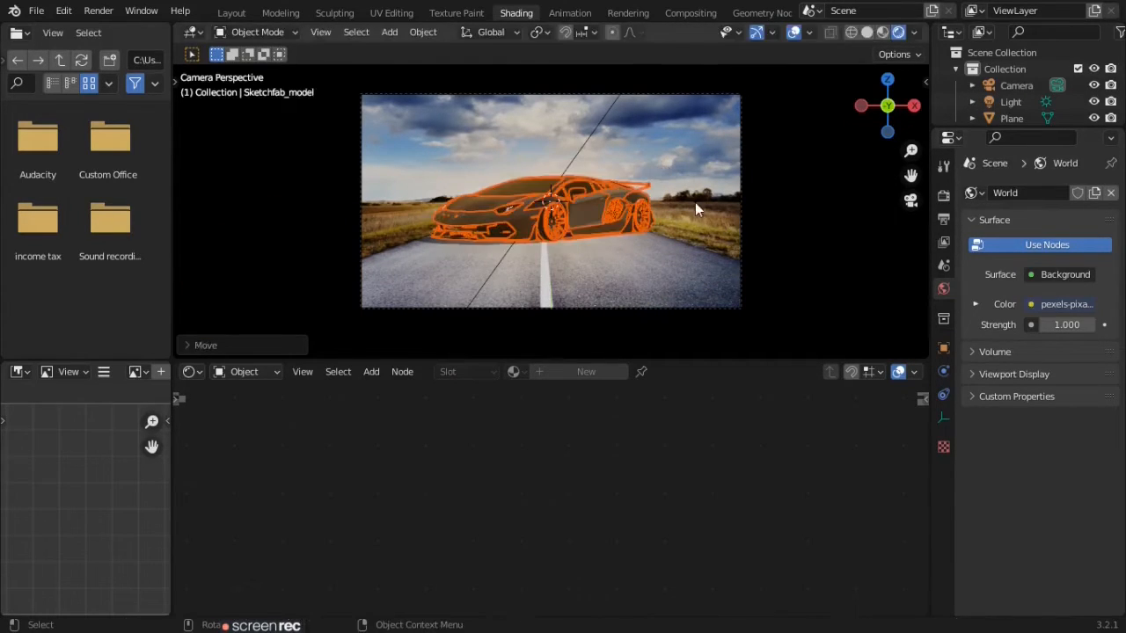
{"action": "key", "text": "s"}
{"action": "left_click", "coordinate": [695, 204]}
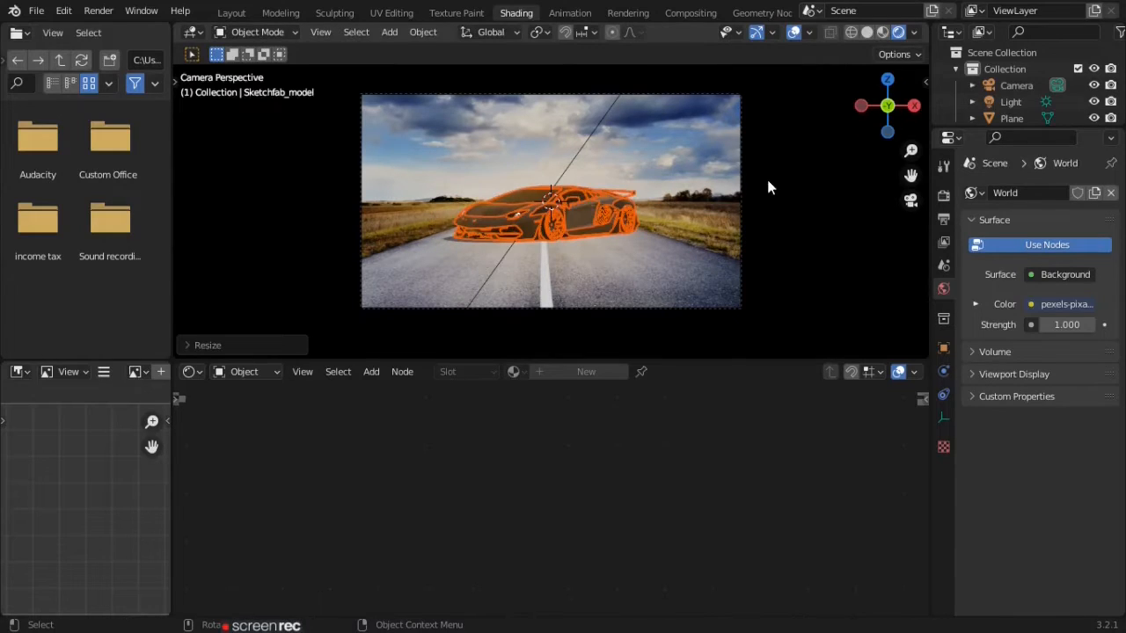
Hide the viewport overlays to show the composite without the selection outline and guide lines.
{"action": "left_click", "coordinate": [809, 34]}
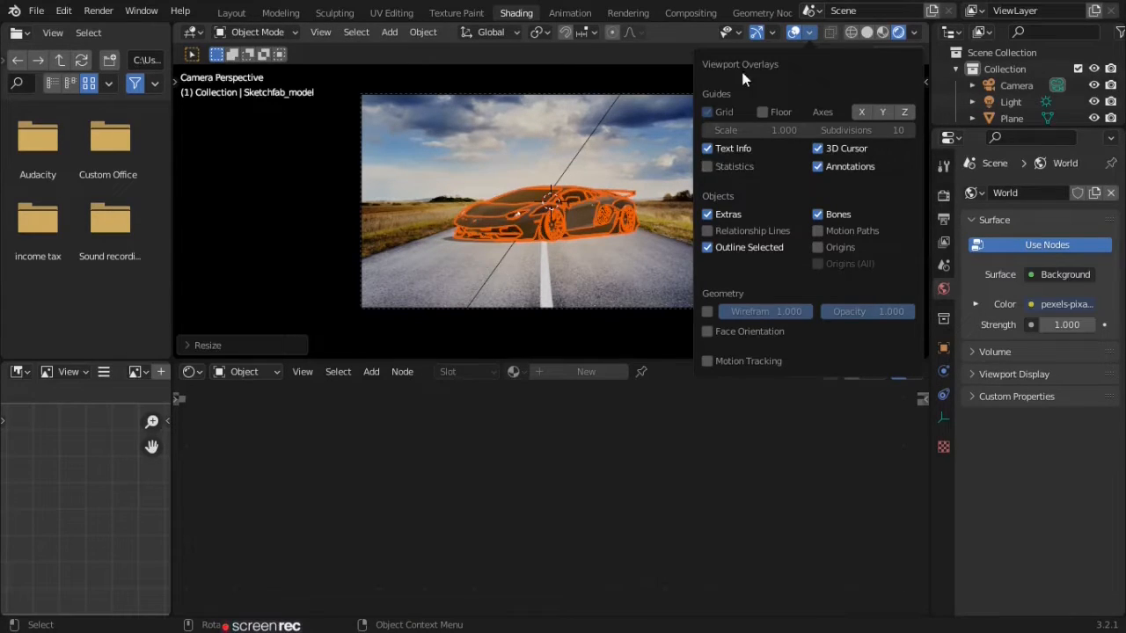
{"action": "left_click", "coordinate": [772, 35]}
{"action": "left_click", "coordinate": [794, 33]}
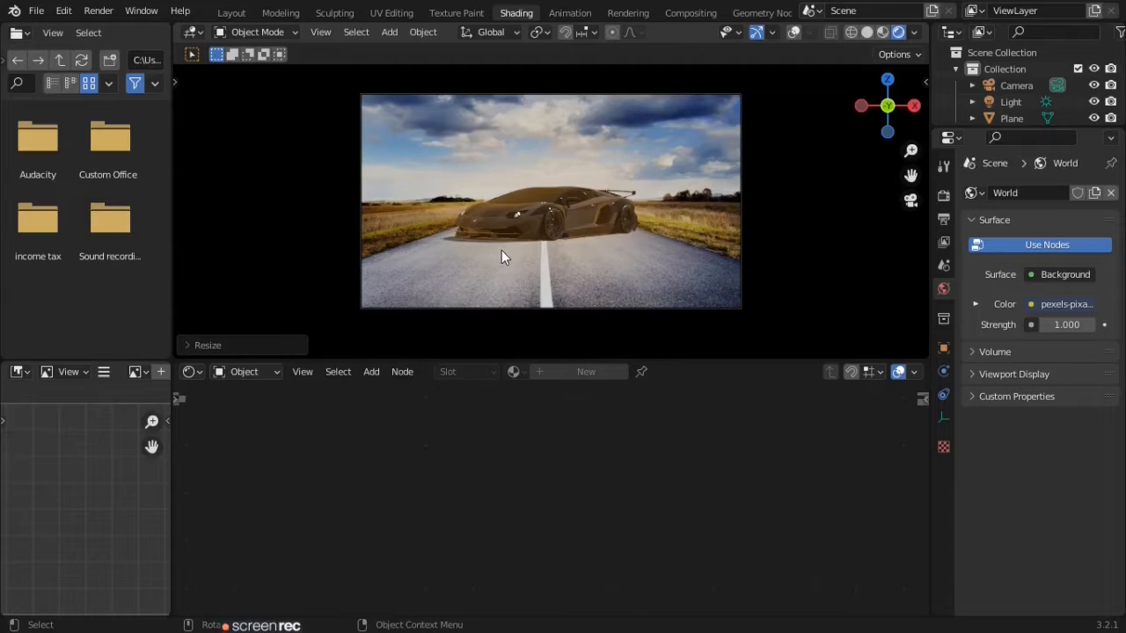
Switch the shader editor to the World nodes and insert a MixRGB node between the road image texture and the Background node.
{"action": "left_click", "coordinate": [247, 371]}
{"action": "left_click", "coordinate": [249, 408]}
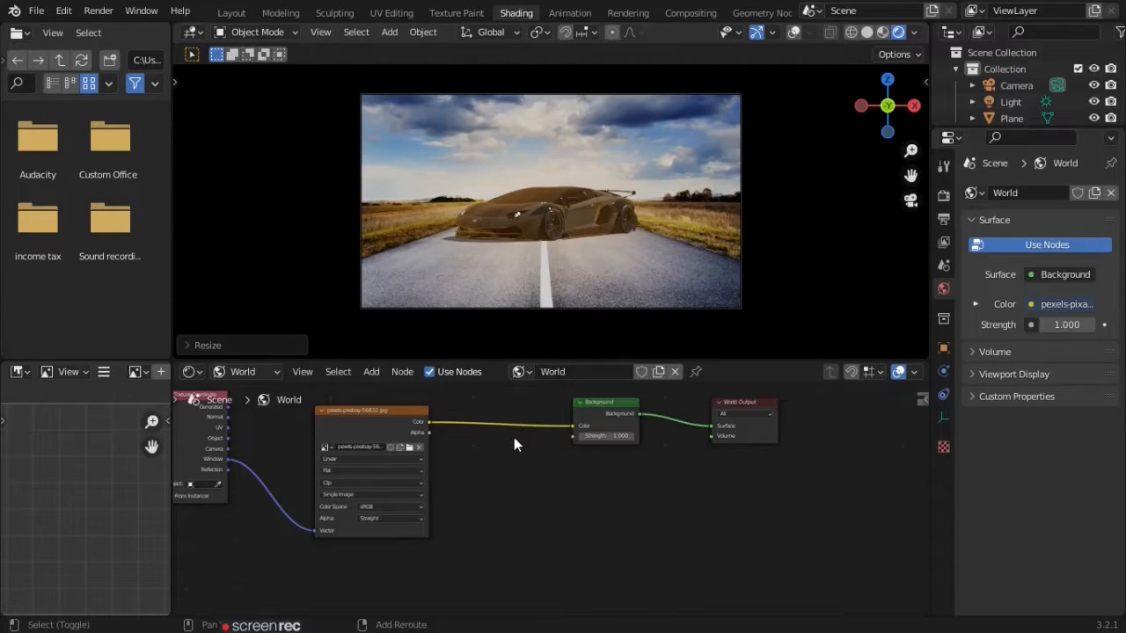
{"action": "key", "text": "shift+a"}
{"action": "left_click", "coordinate": [482, 439]}
{"action": "type", "text": "mix"}
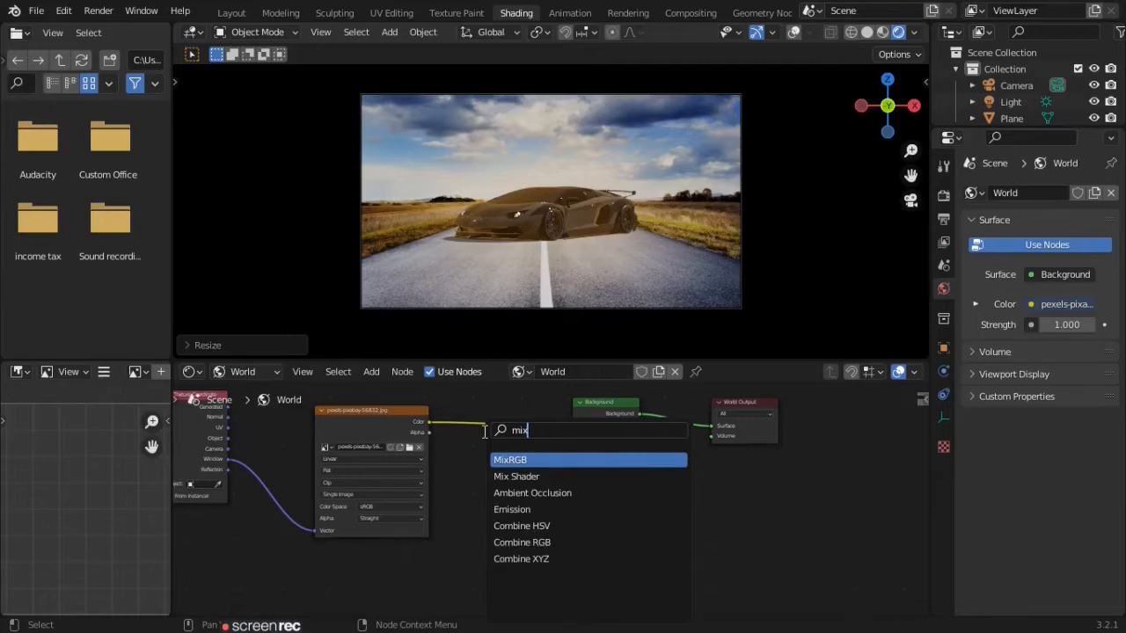
{"action": "type", "text": " rgb"}
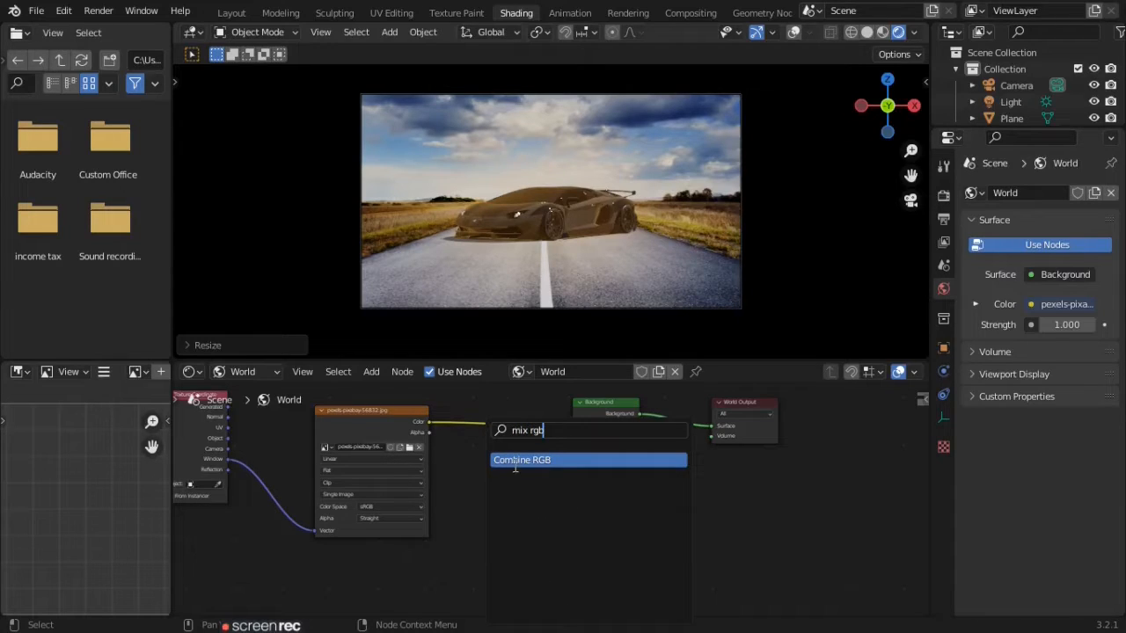
{"action": "left_click", "coordinate": [516, 468]}
{"action": "left_click", "coordinate": [515, 473]}
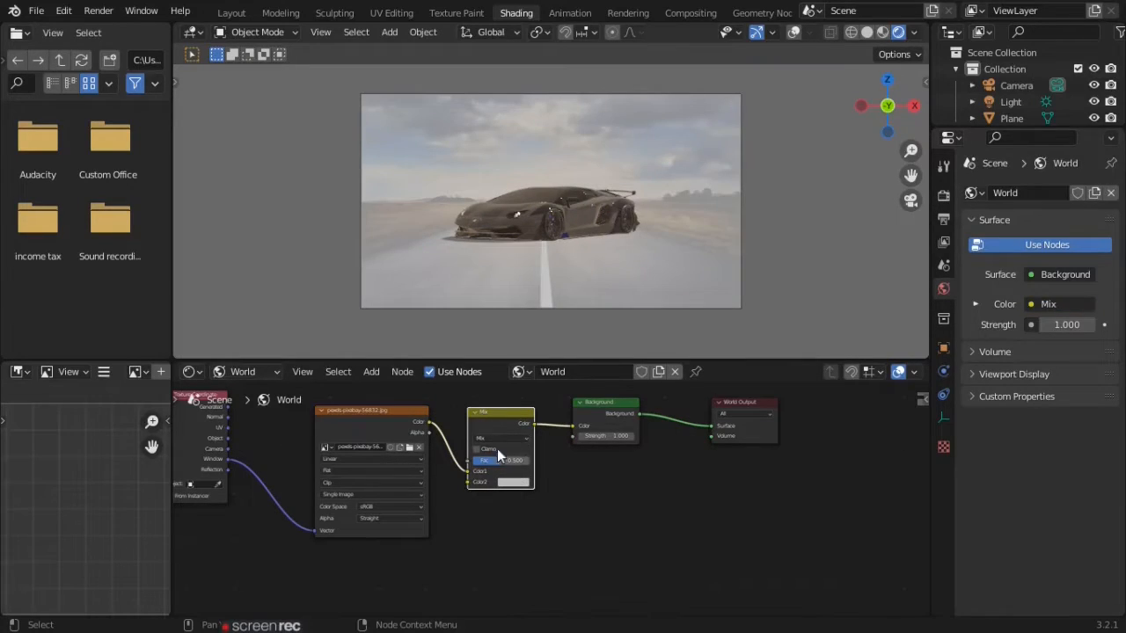
Add a Light Path node beside the image texture and connect its Is Glossy Ray output to the Mix node's Fac input.
{"action": "key", "text": "shift+a"}
{"action": "left_click", "coordinate": [565, 440]}
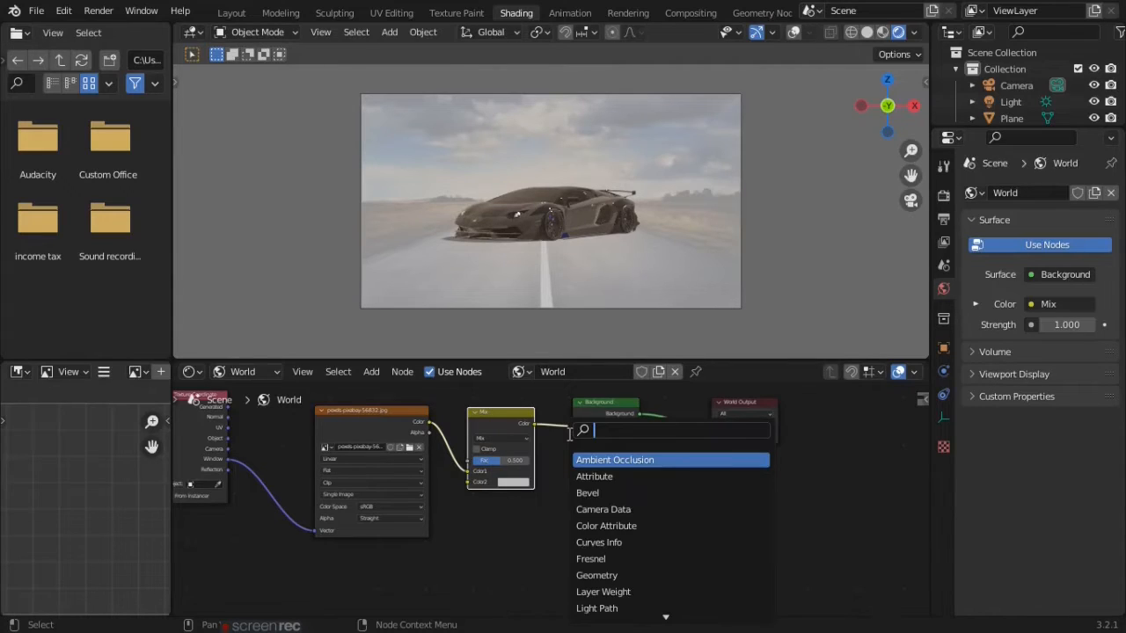
{"action": "type", "text": "light"}
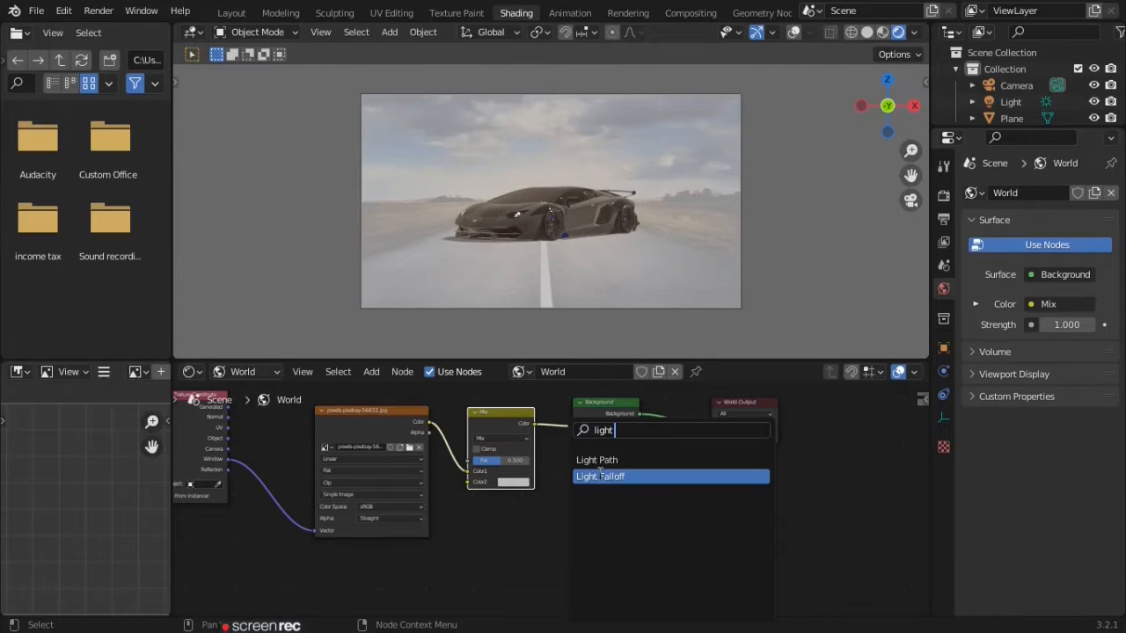
{"action": "left_click", "coordinate": [598, 460]}
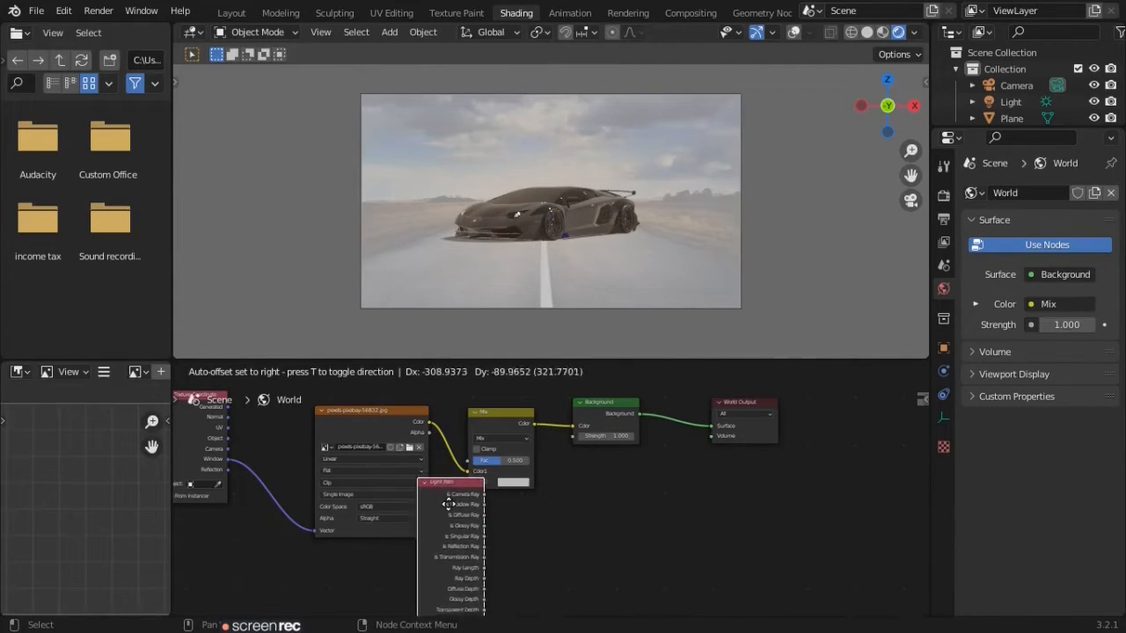
{"action": "left_click", "coordinate": [421, 491]}
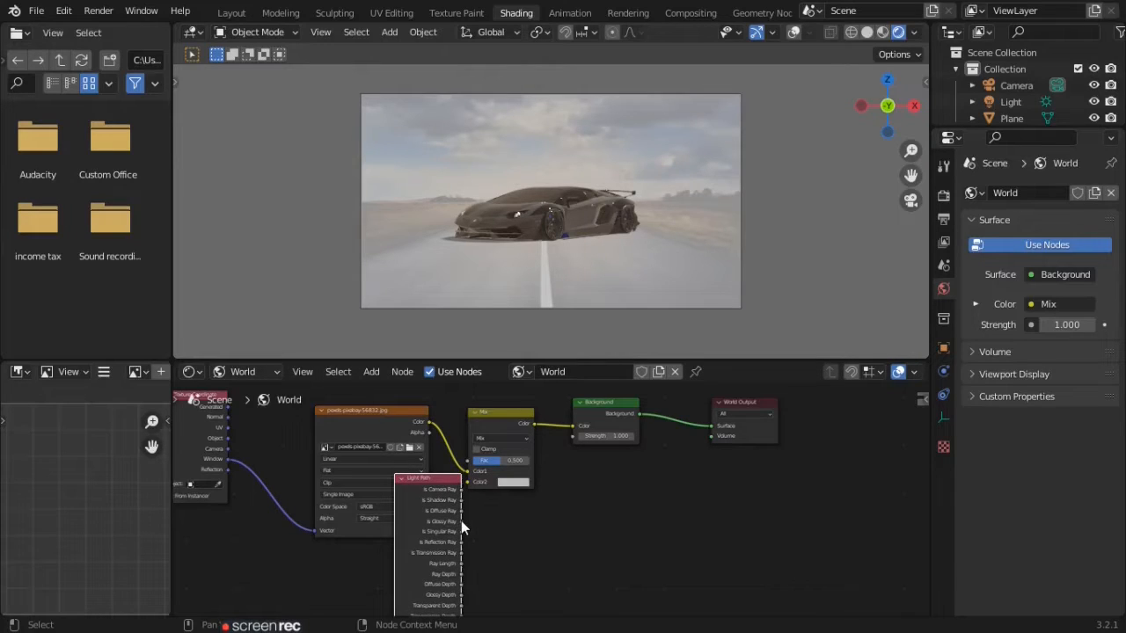
{"action": "left_click_drag", "start_coordinate": [461, 521], "coordinate": [469, 460]}
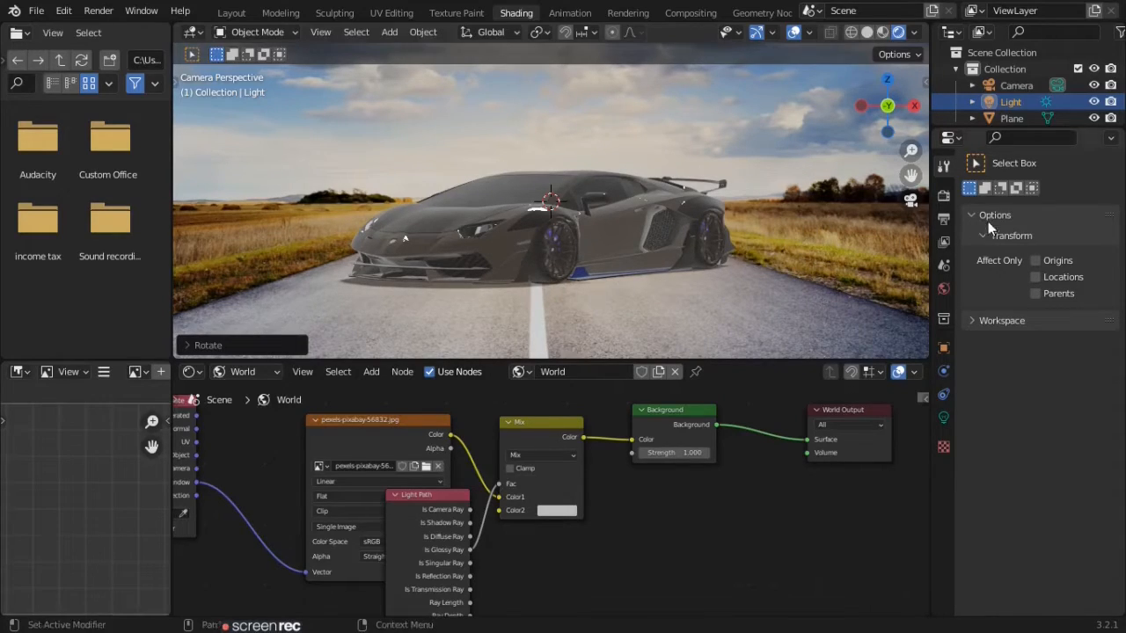
Enable Ambient Occlusion and Screen Space Reflections in the Eevee render settings.
{"action": "left_click", "coordinate": [943, 196]}
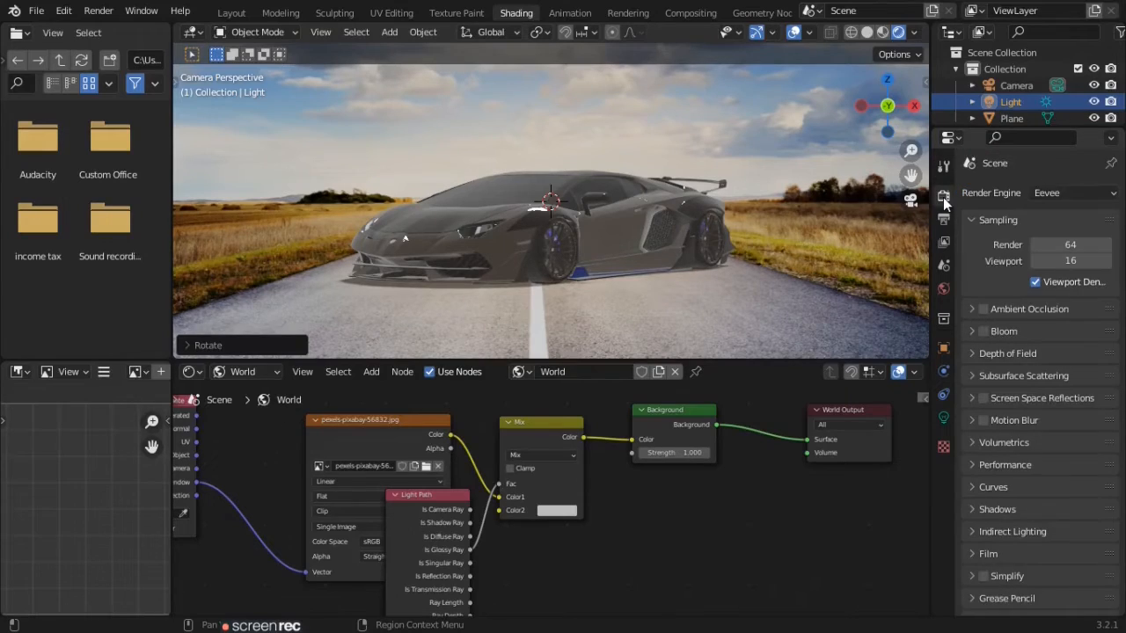
{"action": "left_click", "coordinate": [983, 309]}
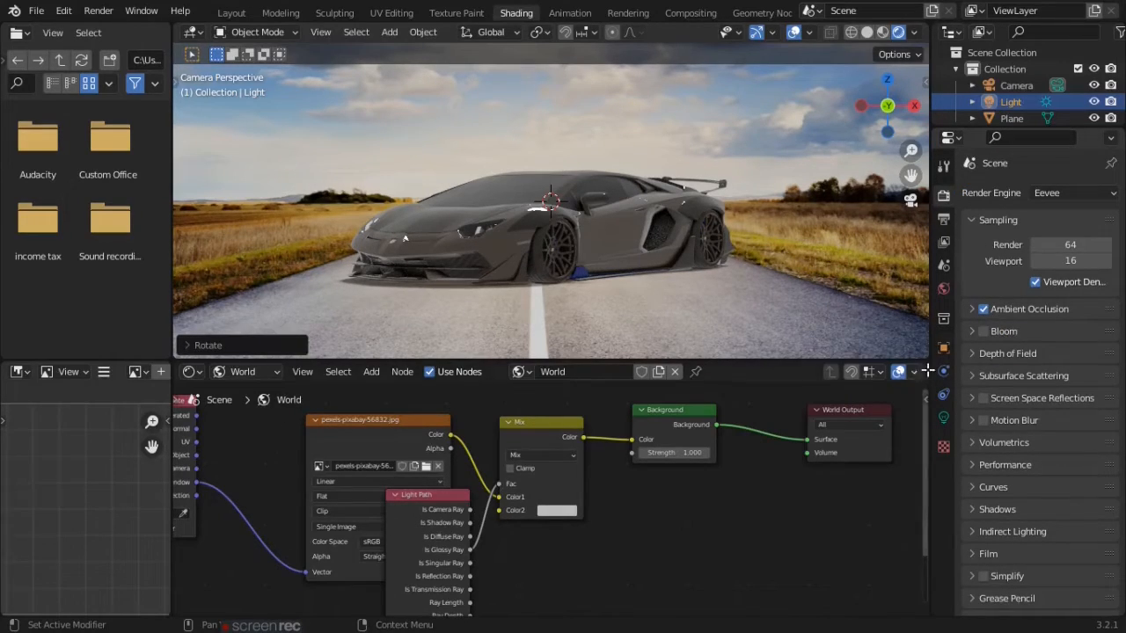
{"action": "left_click", "coordinate": [983, 399]}
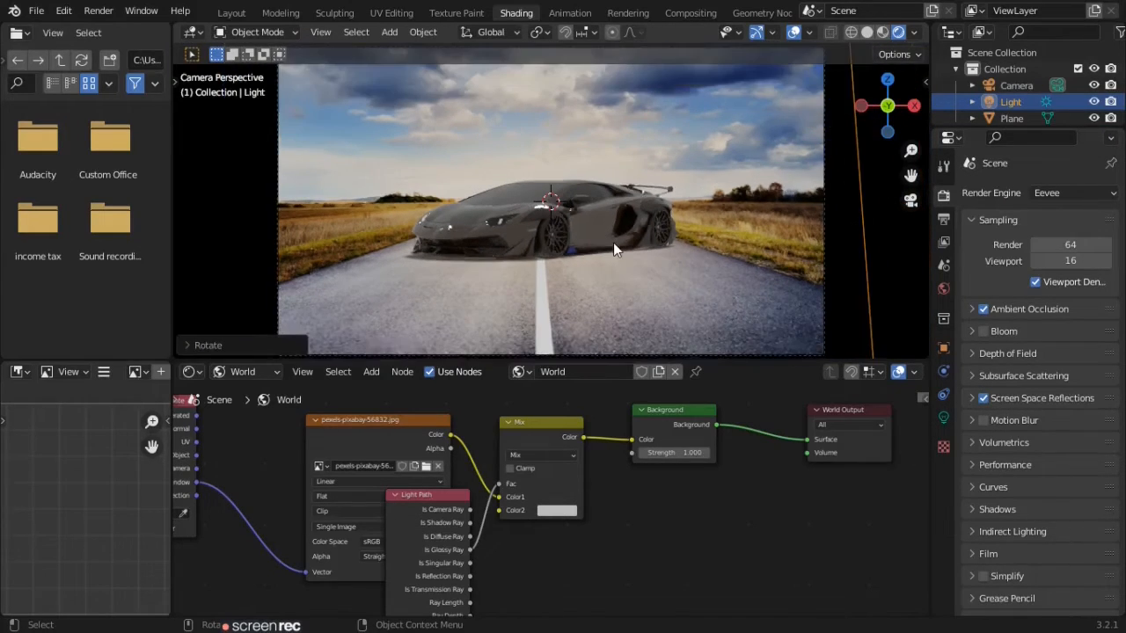
Inspect the white highlights on the car's bodywork, and set the sun light's Specular to 0.00 to remove them.
{"action": "scroll", "coordinate": [613, 243], "scroll_direction": "up", "scroll_amount": 5}
{"action": "scroll", "coordinate": [613, 246], "scroll_direction": "up", "scroll_amount": 5}
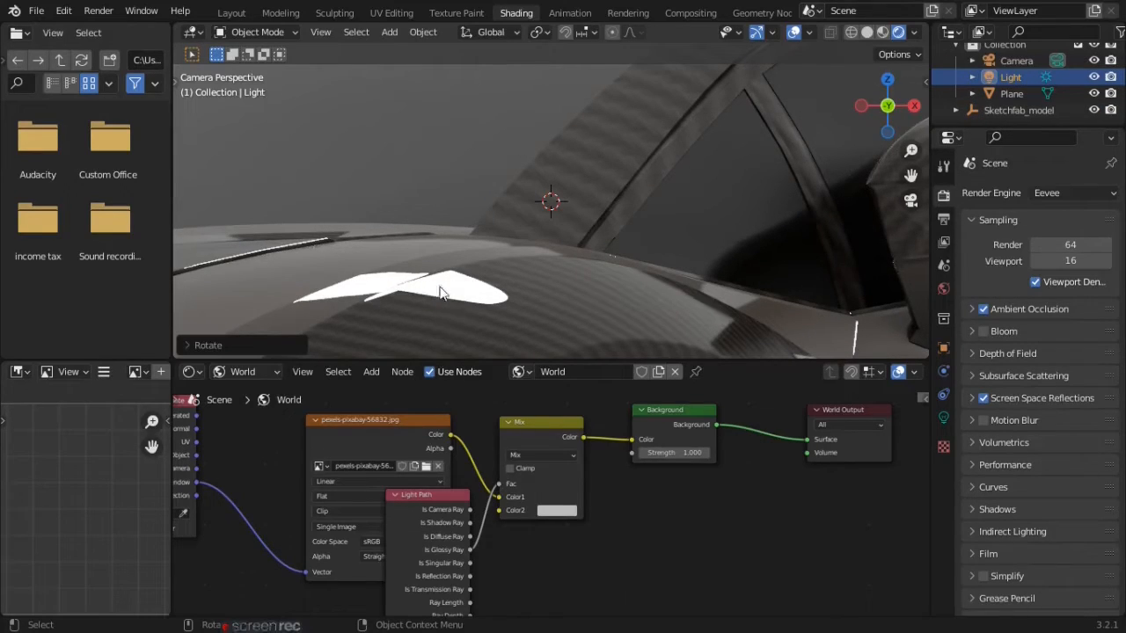
{"action": "scroll", "coordinate": [446, 292], "scroll_direction": "down", "scroll_amount": 8}
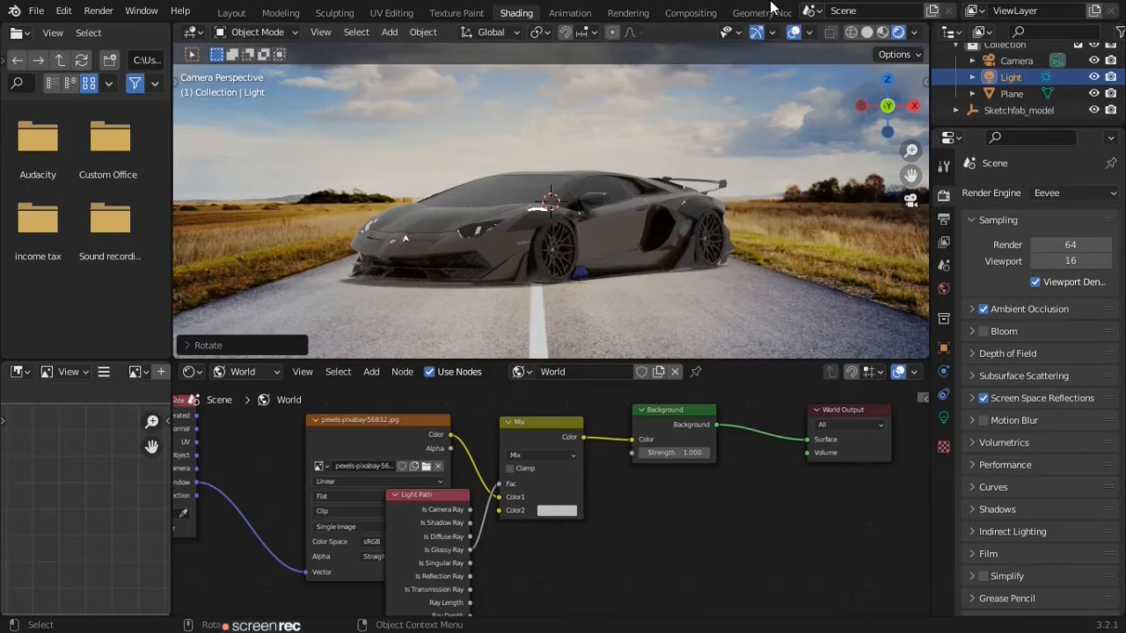
{"action": "scroll", "coordinate": [712, 299], "scroll_direction": "up", "scroll_amount": 7}
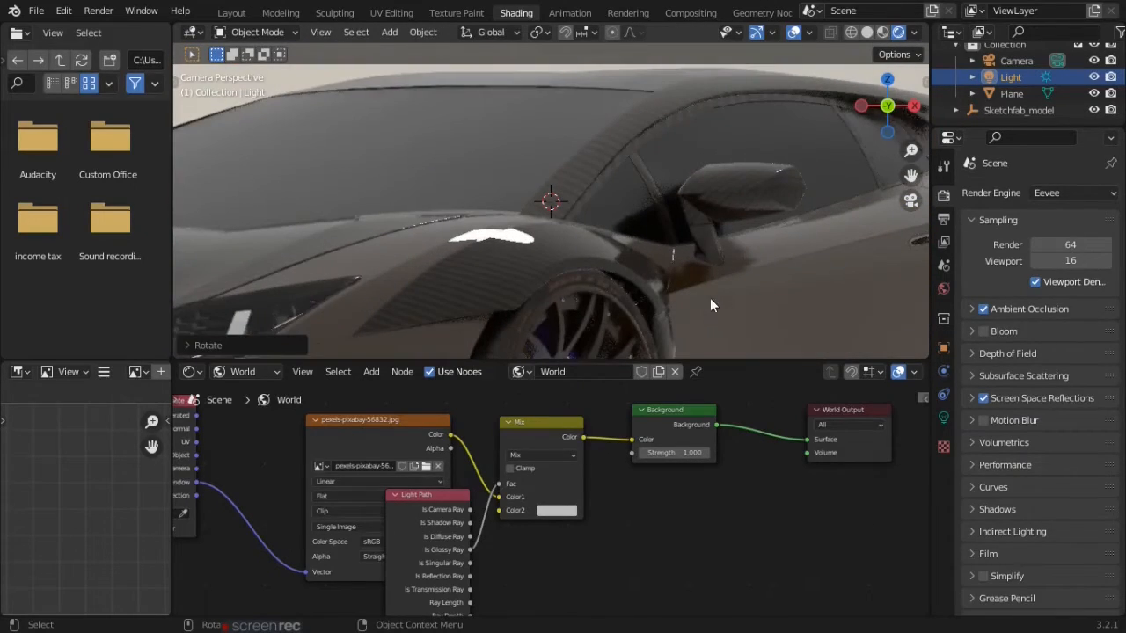
{"action": "scroll", "coordinate": [710, 298], "scroll_direction": "down", "scroll_amount": 7}
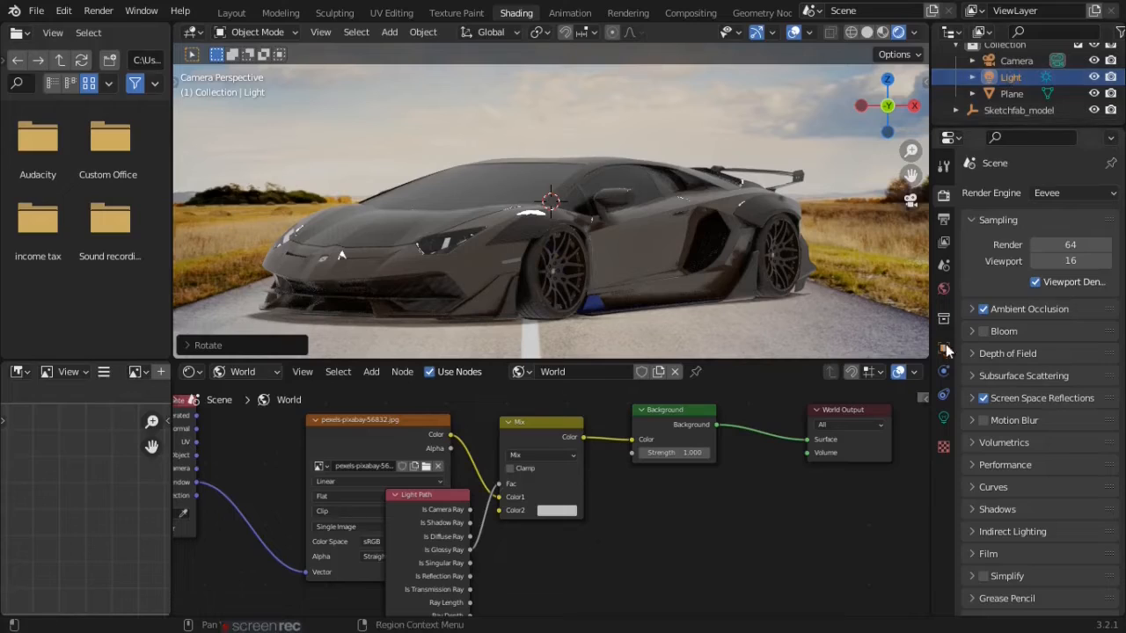
{"action": "left_click", "coordinate": [944, 418]}
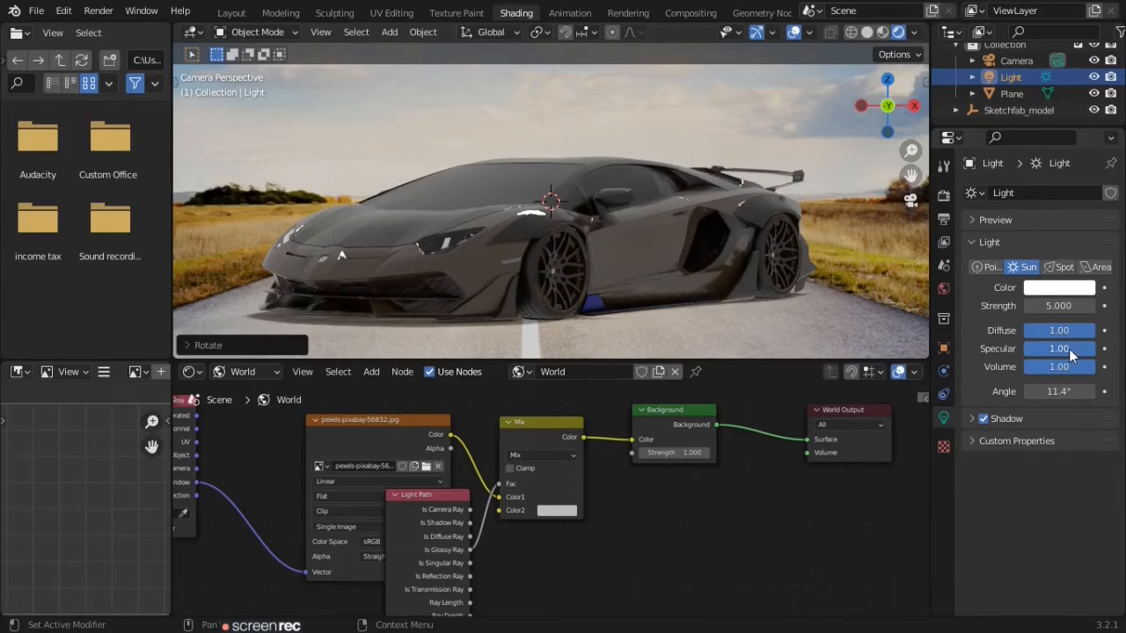
{"action": "left_click_drag", "start_coordinate": [1058, 348], "coordinate": [1021, 348]}
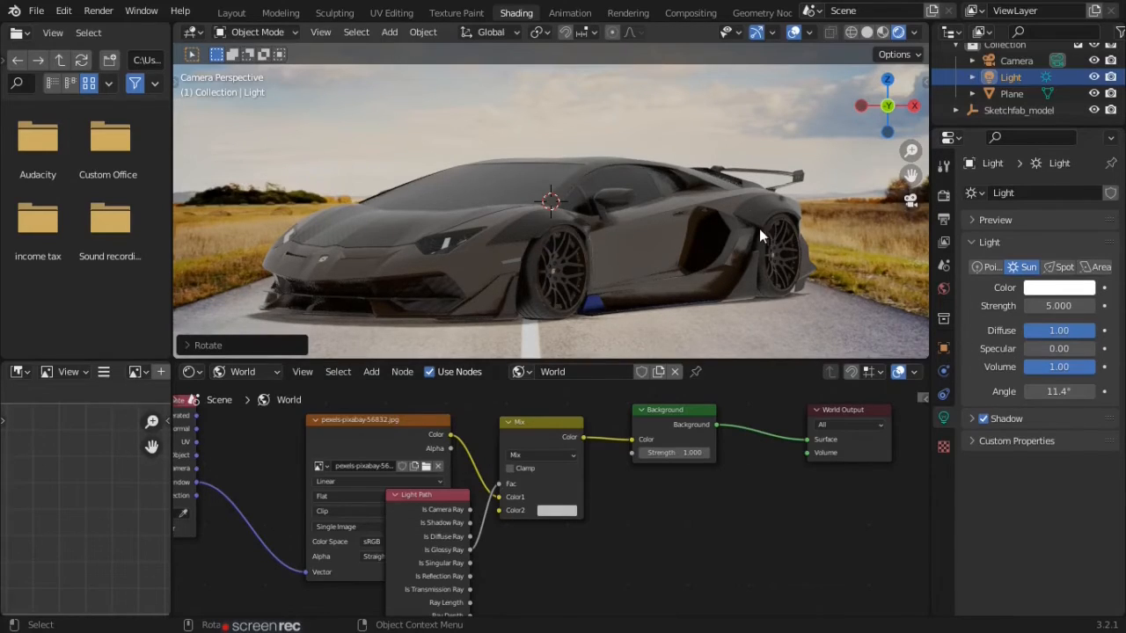
Render the final image of the car on the road from the camera.
{"action": "scroll", "coordinate": [742, 200], "scroll_direction": "down", "scroll_amount": 4}
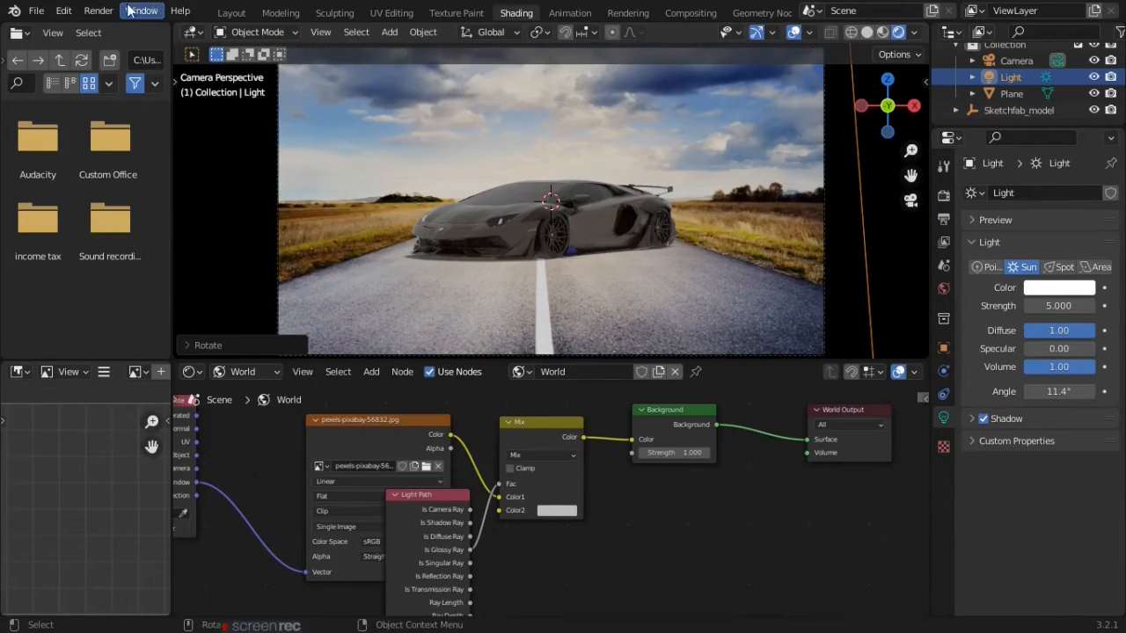
{"action": "left_click", "coordinate": [94, 13]}
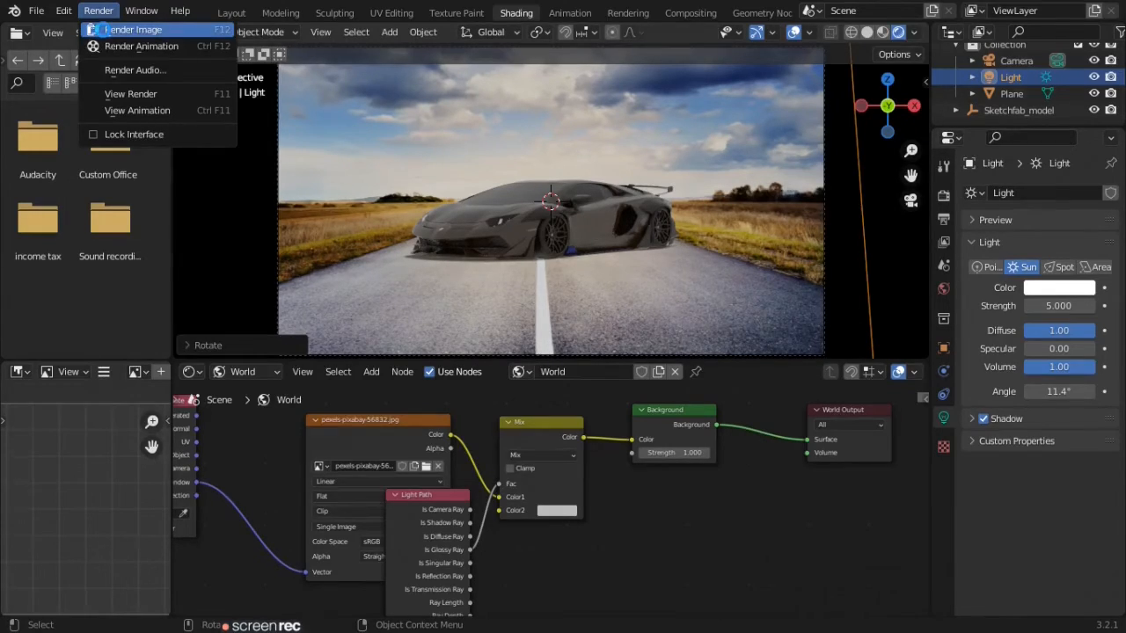
{"action": "left_click", "coordinate": [132, 30]}
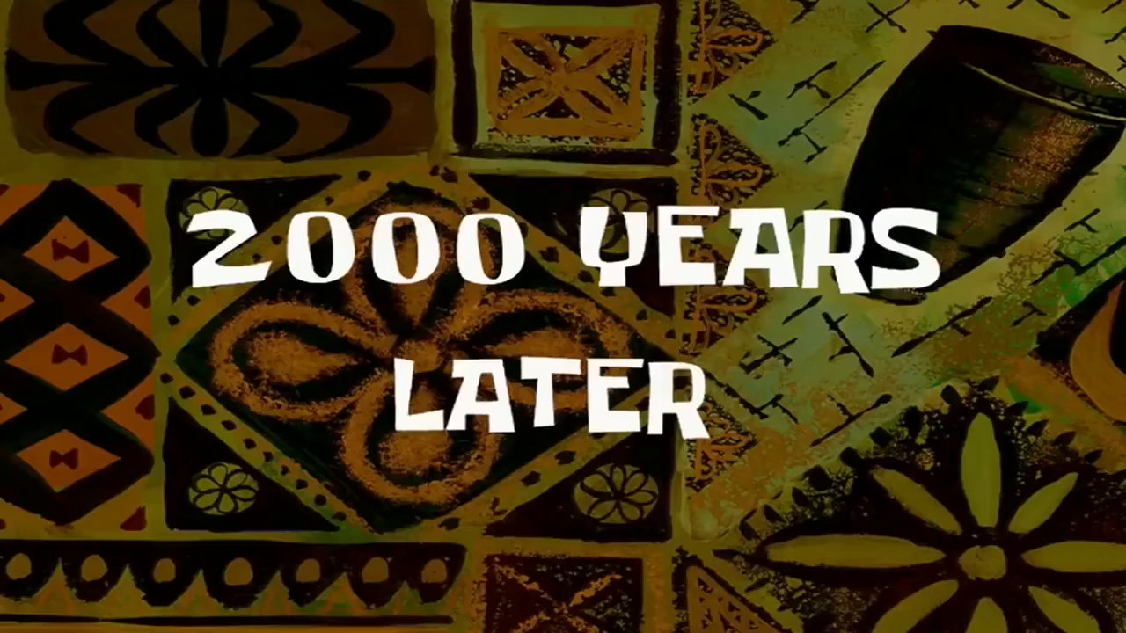